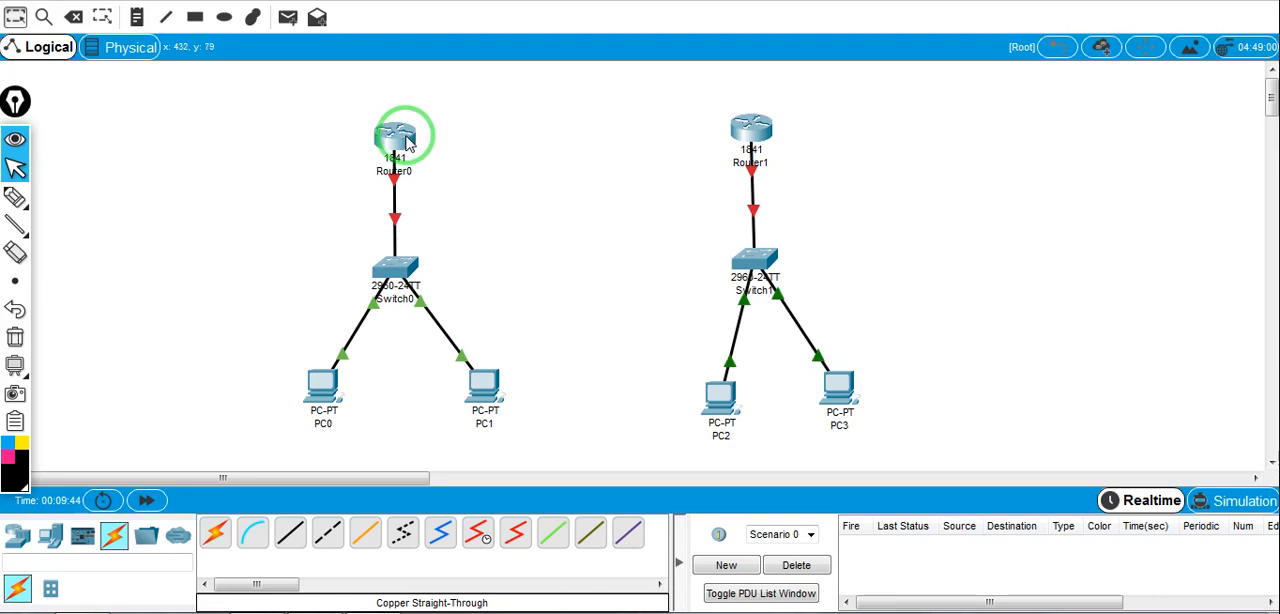
Install an HWIC-2T serial module in Router0's free slot, with the router powered off for the installation and back on at the end
mouse_move(407, 143)
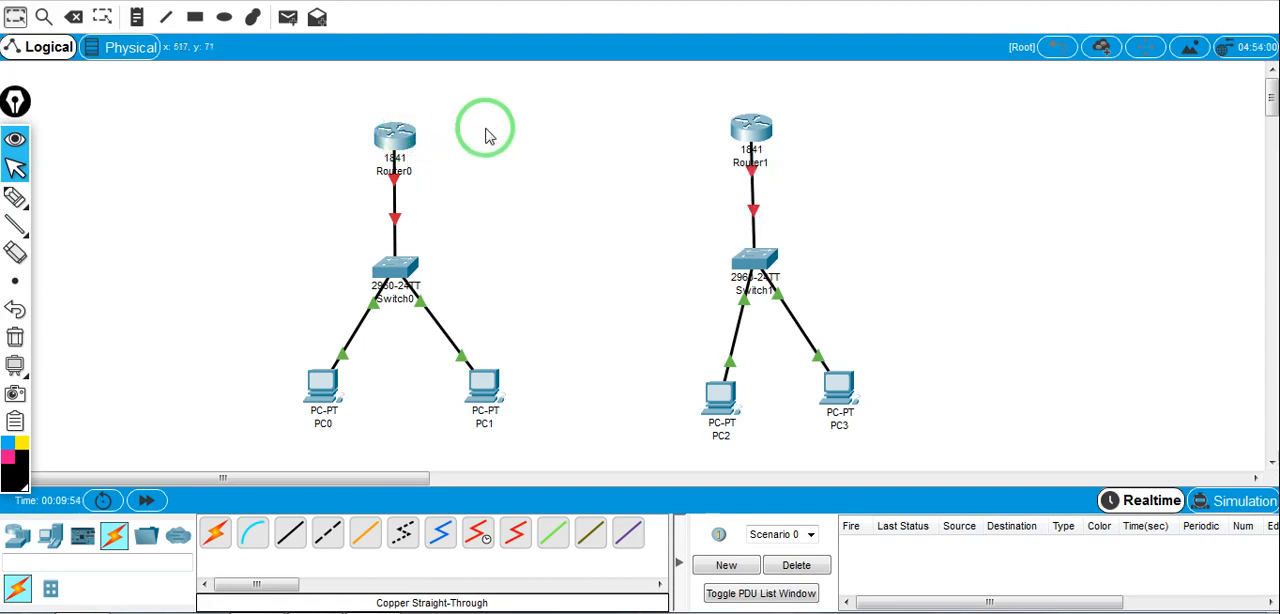
click(400, 135)
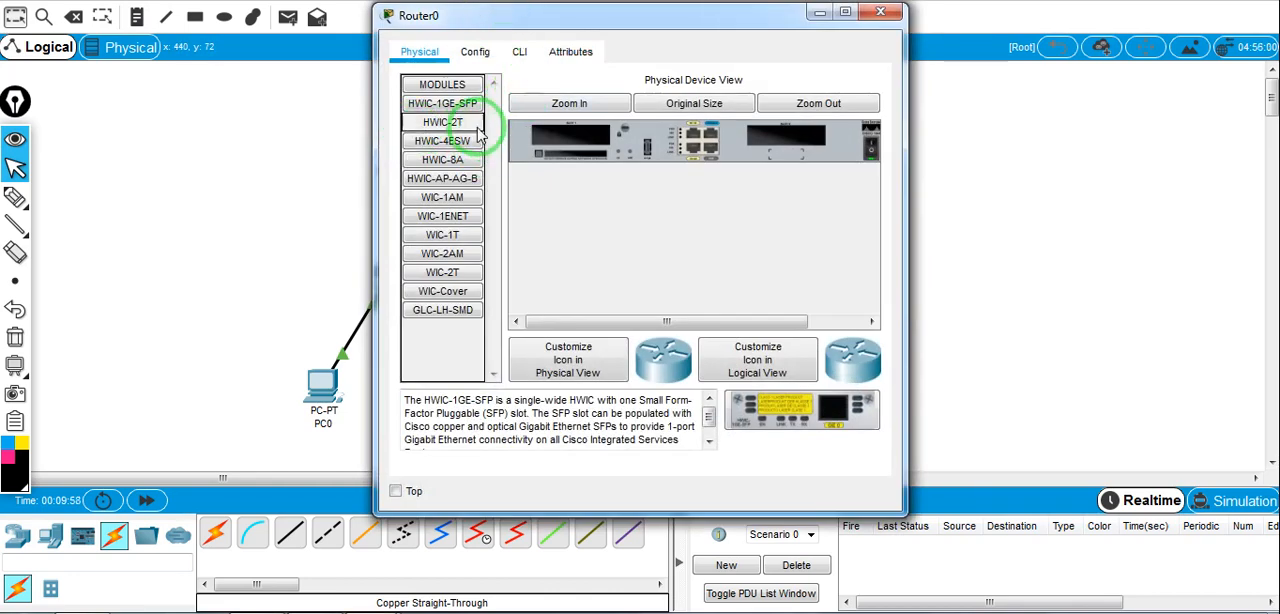
click(440, 124)
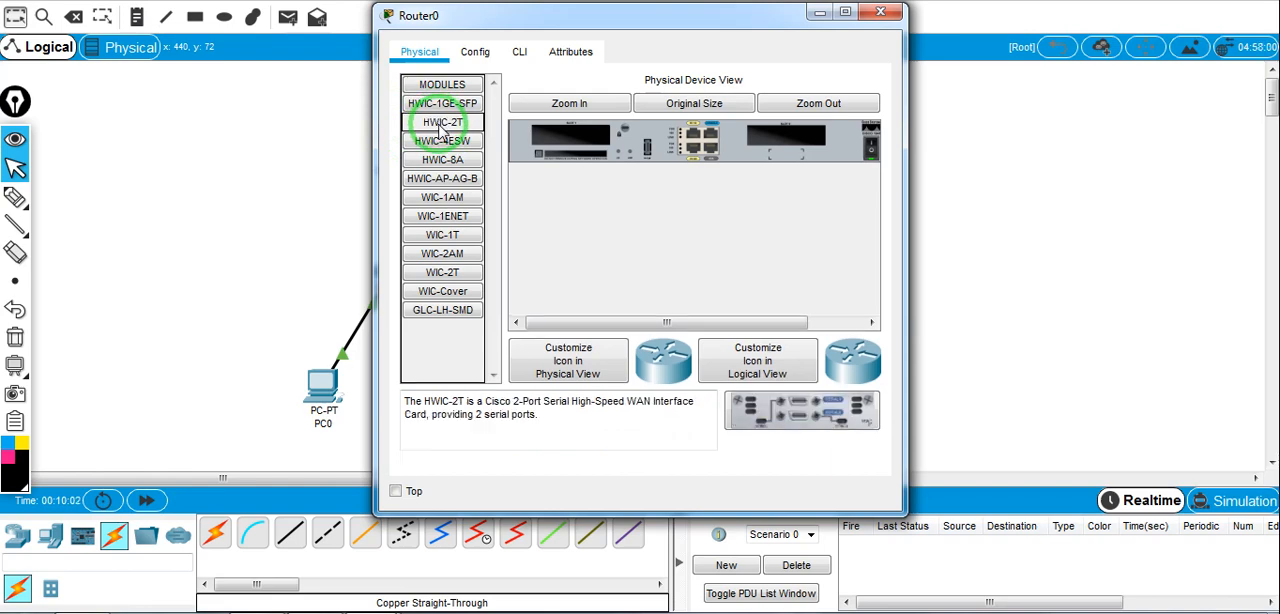
click(868, 145)
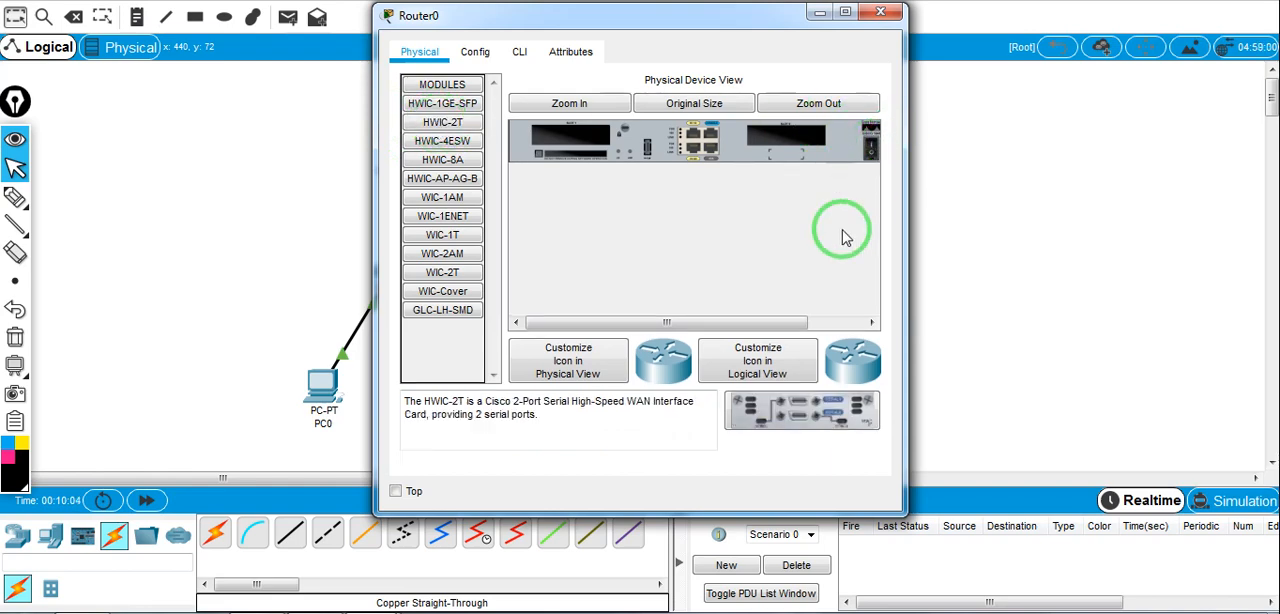
drag(771, 400, 790, 157)
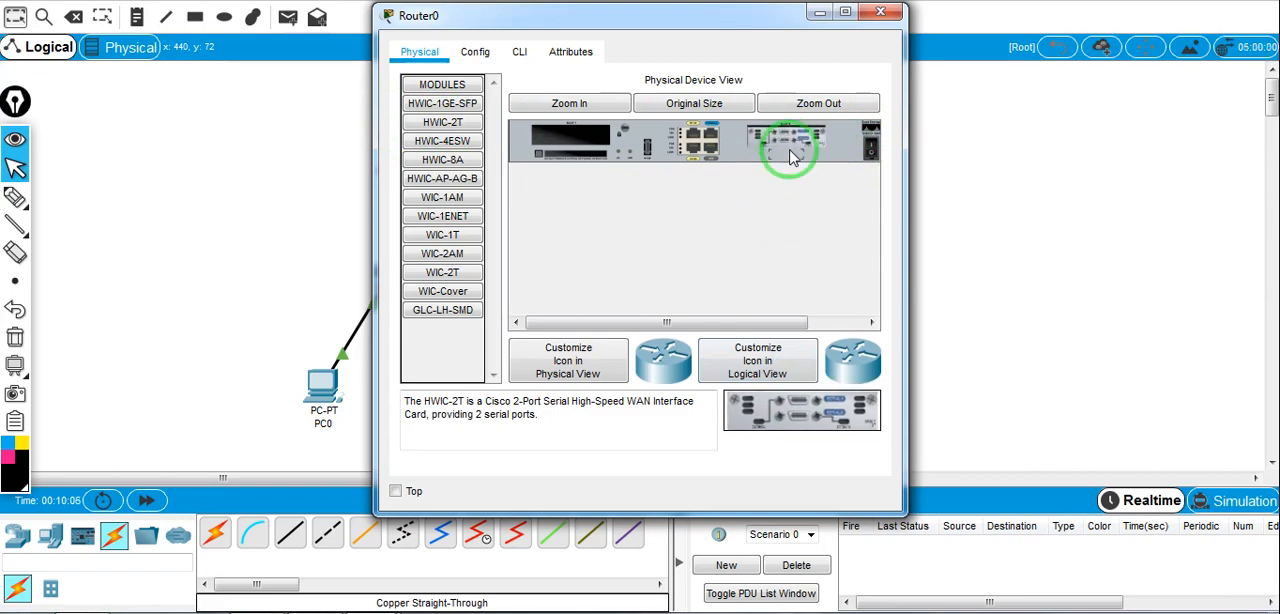
click(868, 147)
click(880, 12)
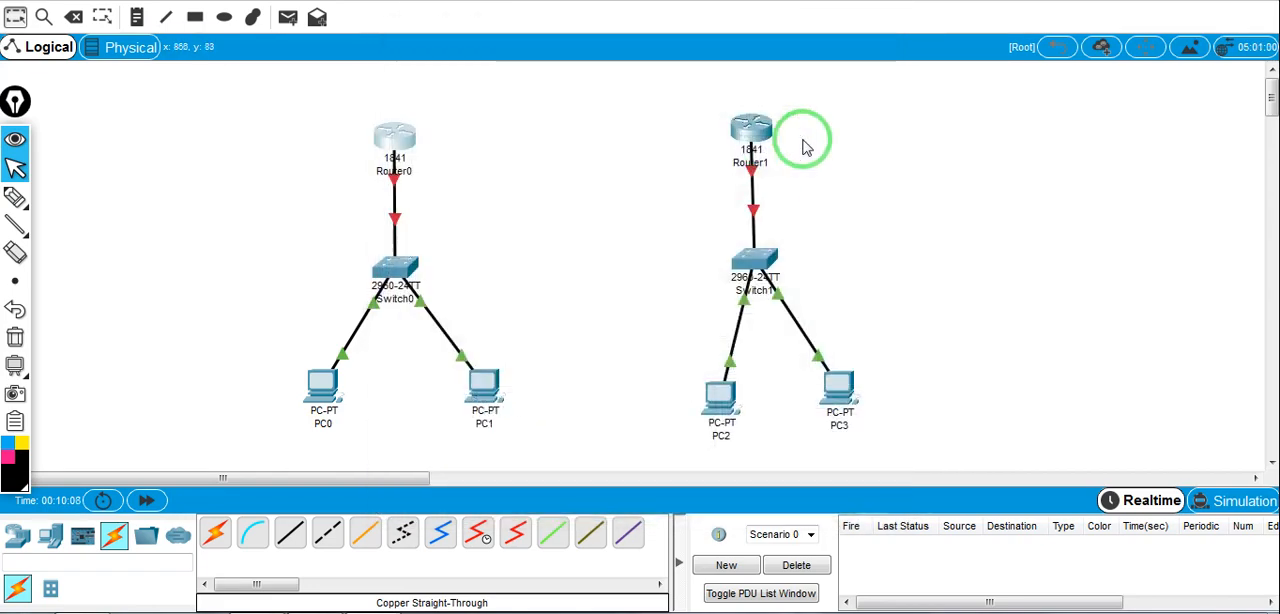
Fit Router1 with an HWIC-2T serial module, switching its power off before inserting the card and on again after
click(754, 130)
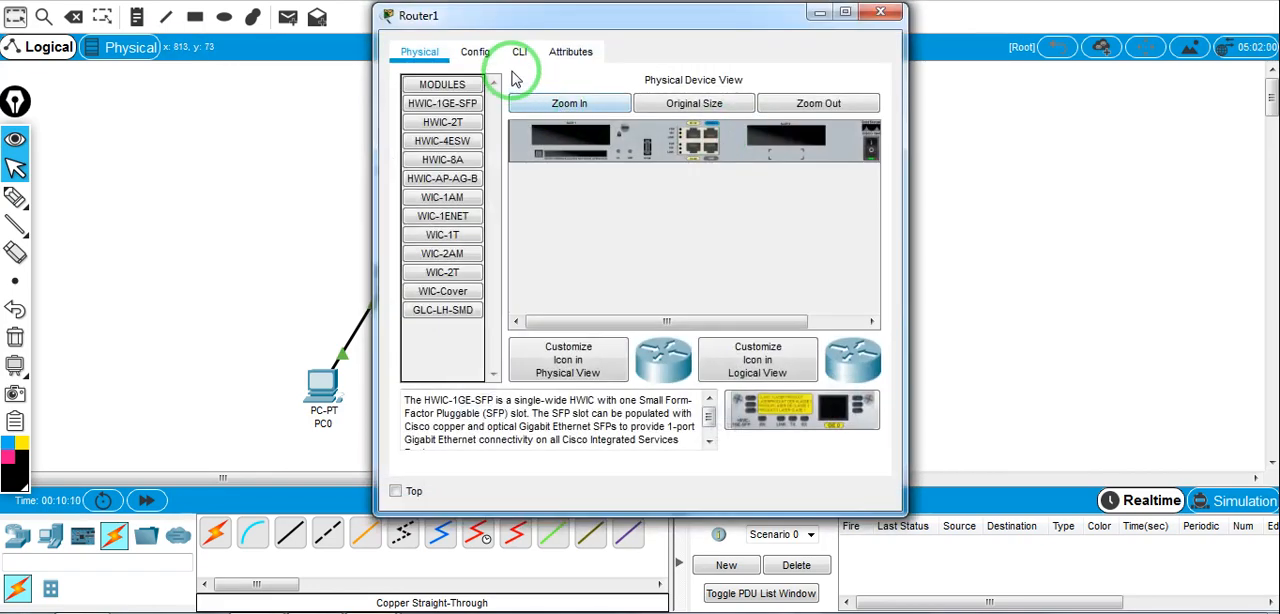
click(442, 122)
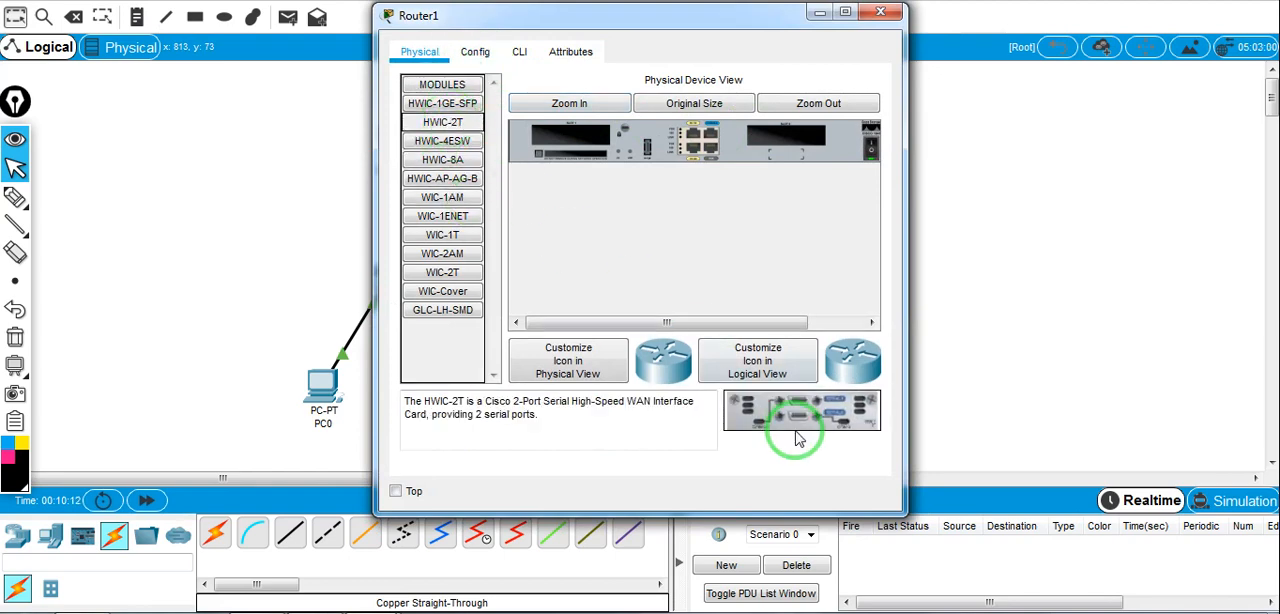
click(872, 147)
drag(825, 420, 800, 152)
click(866, 147)
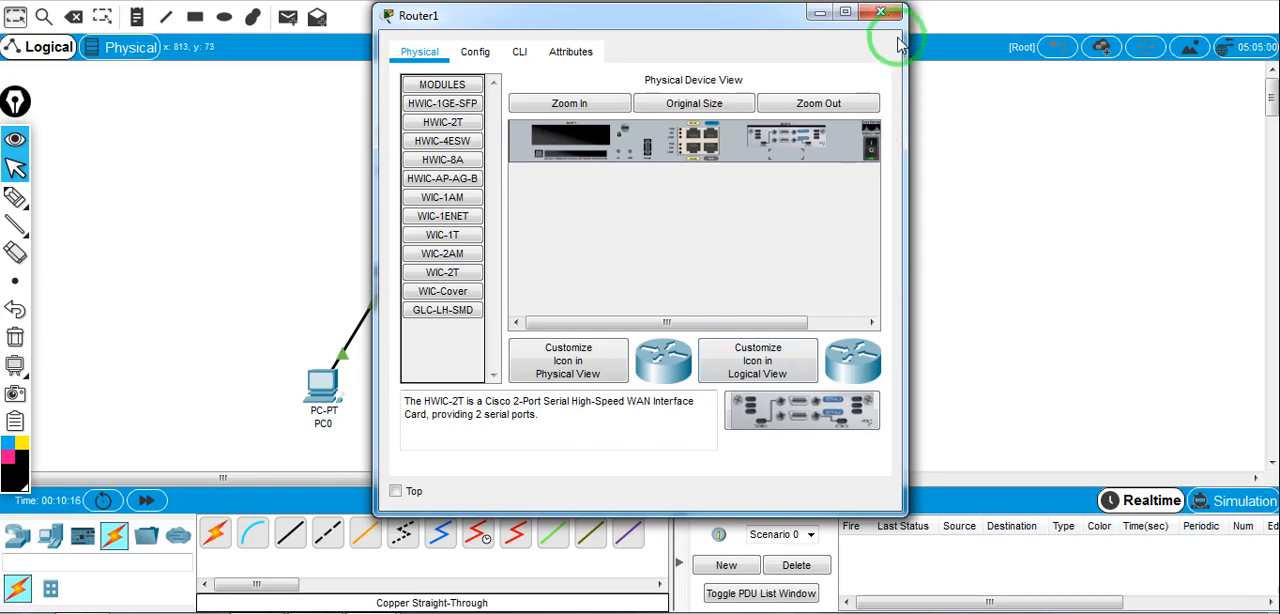
click(880, 12)
Connect Router0 to Serial0/0/0 on Router1 with a Serial DCE cable, making Router0 the DCE end
click(478, 534)
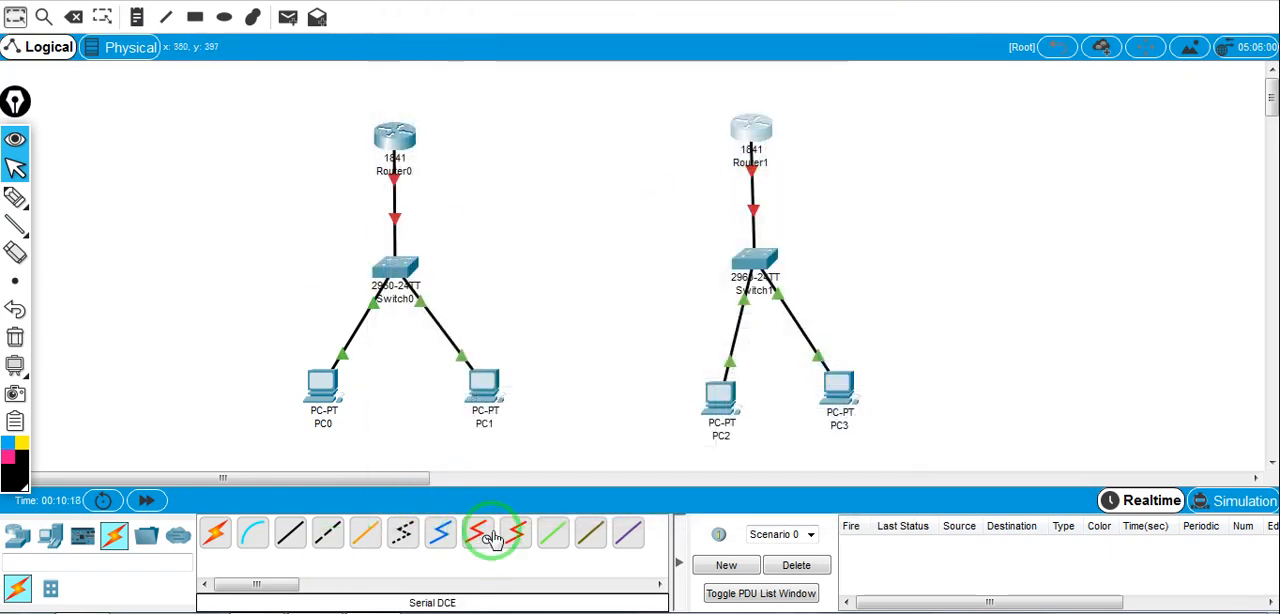
click(513, 538)
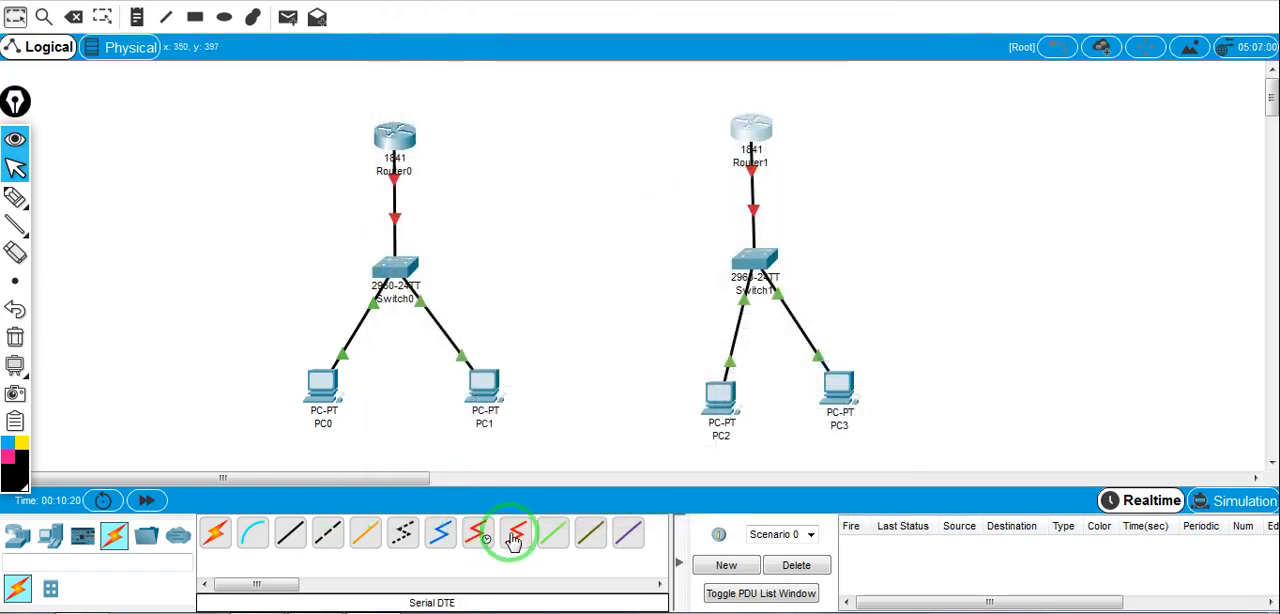
click(478, 535)
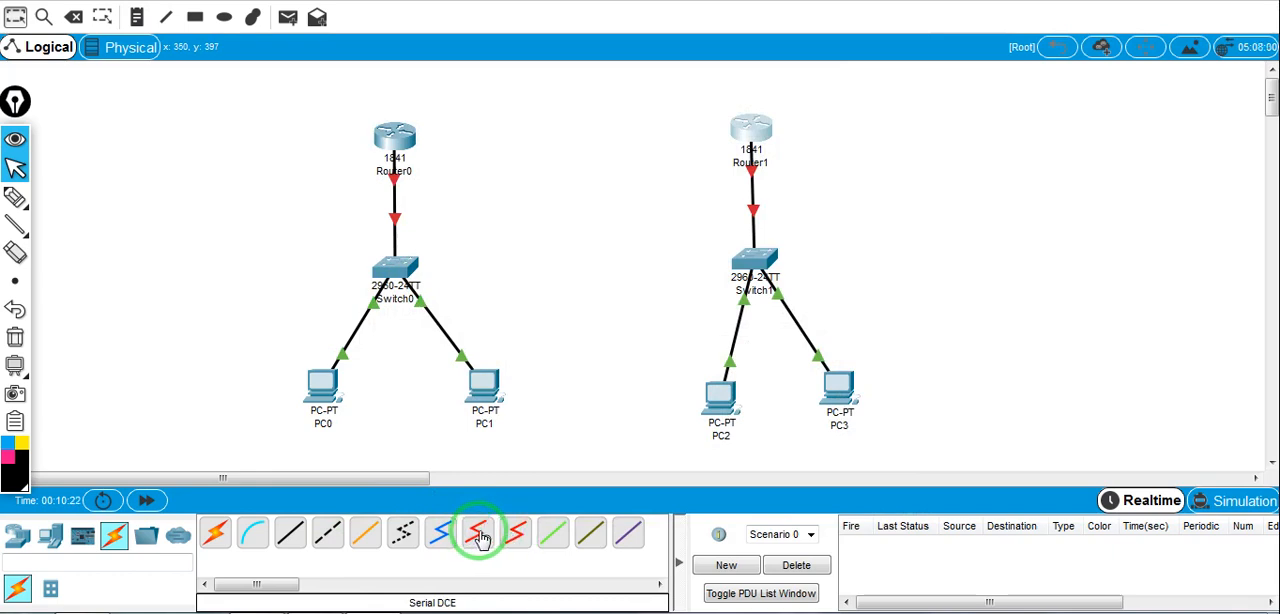
click(390, 128)
click(477, 199)
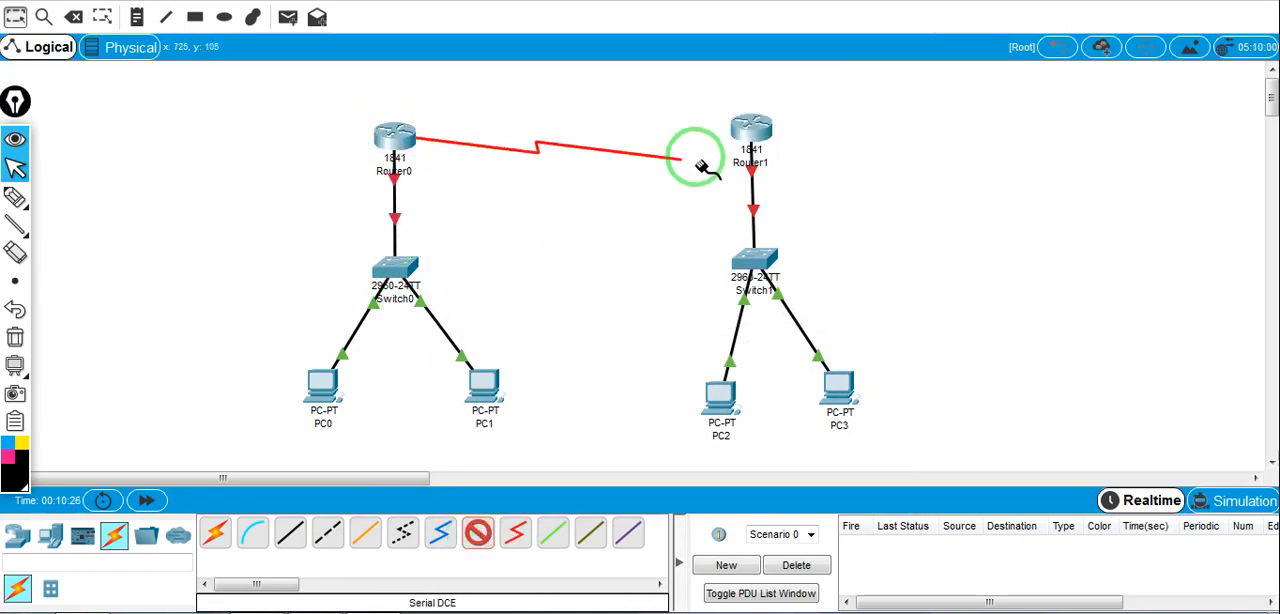
click(765, 125)
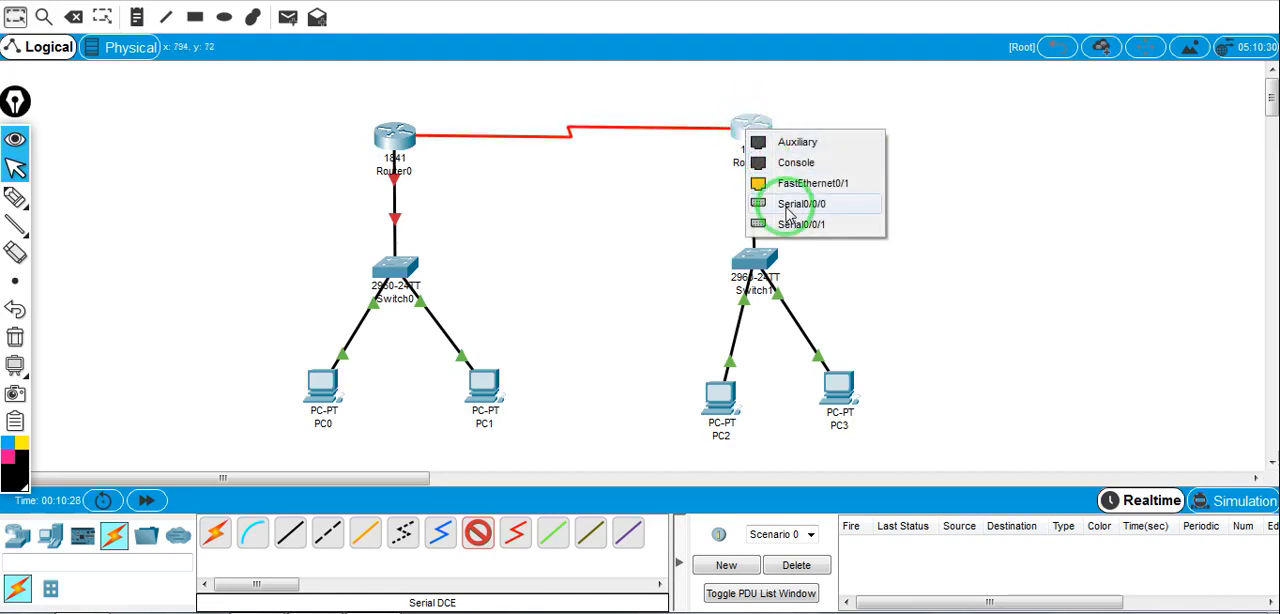
click(793, 213)
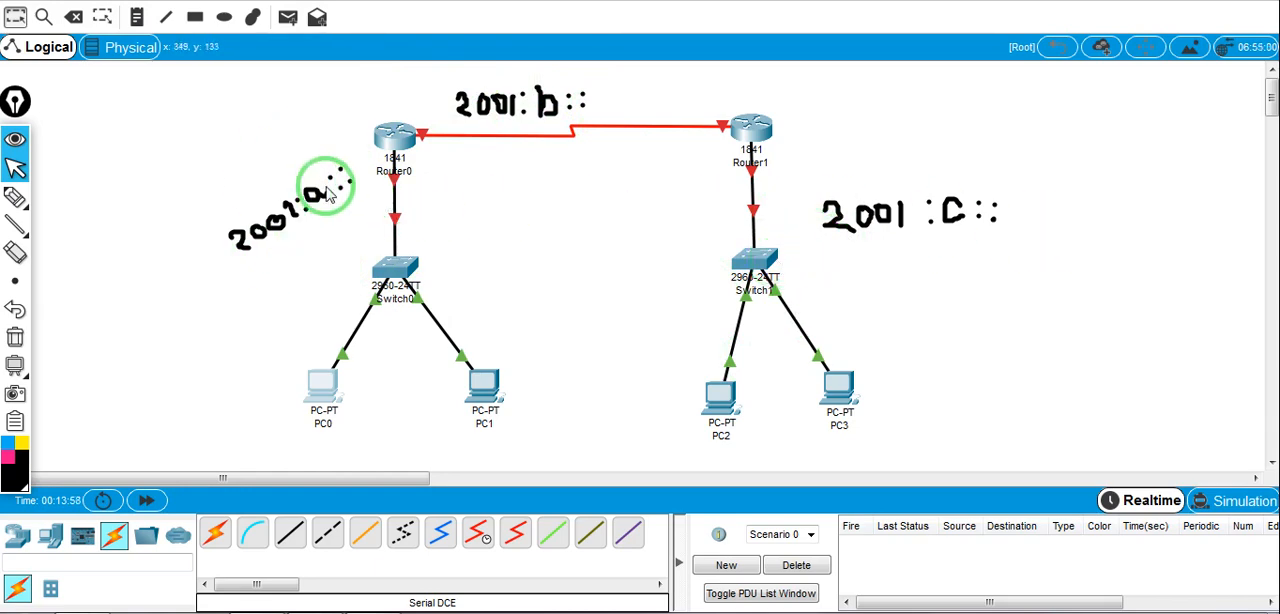
Underline the two parts of the handwritten 2001:a:: network label with the pen, and erase the underlines
click(14, 200)
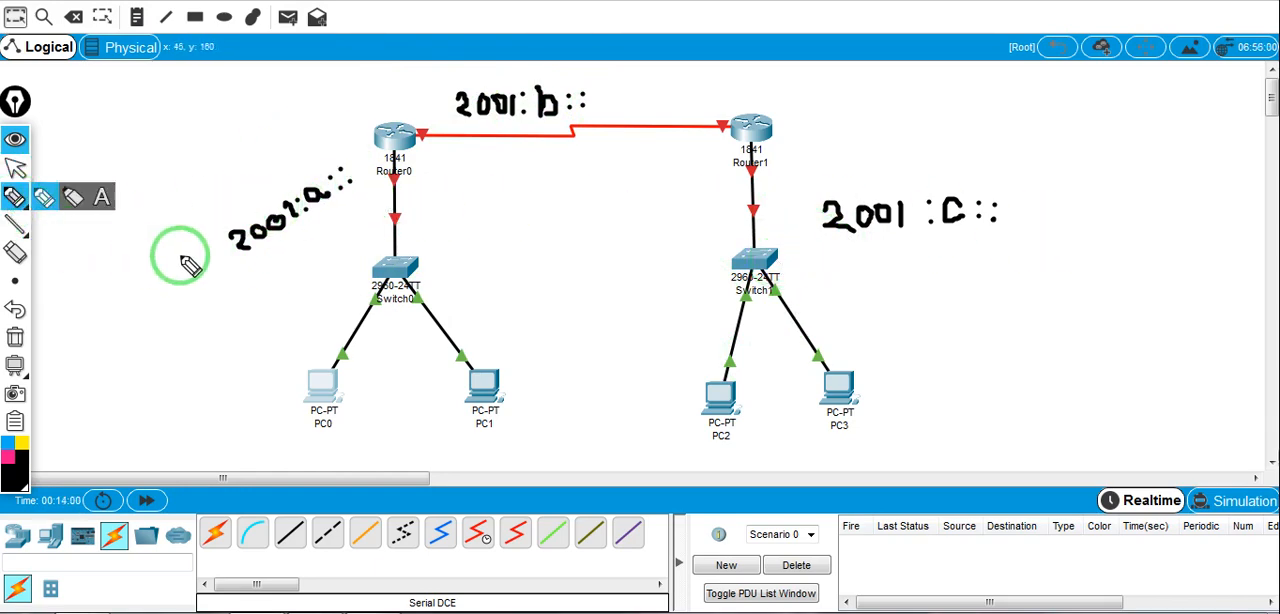
drag(341, 199, 363, 188)
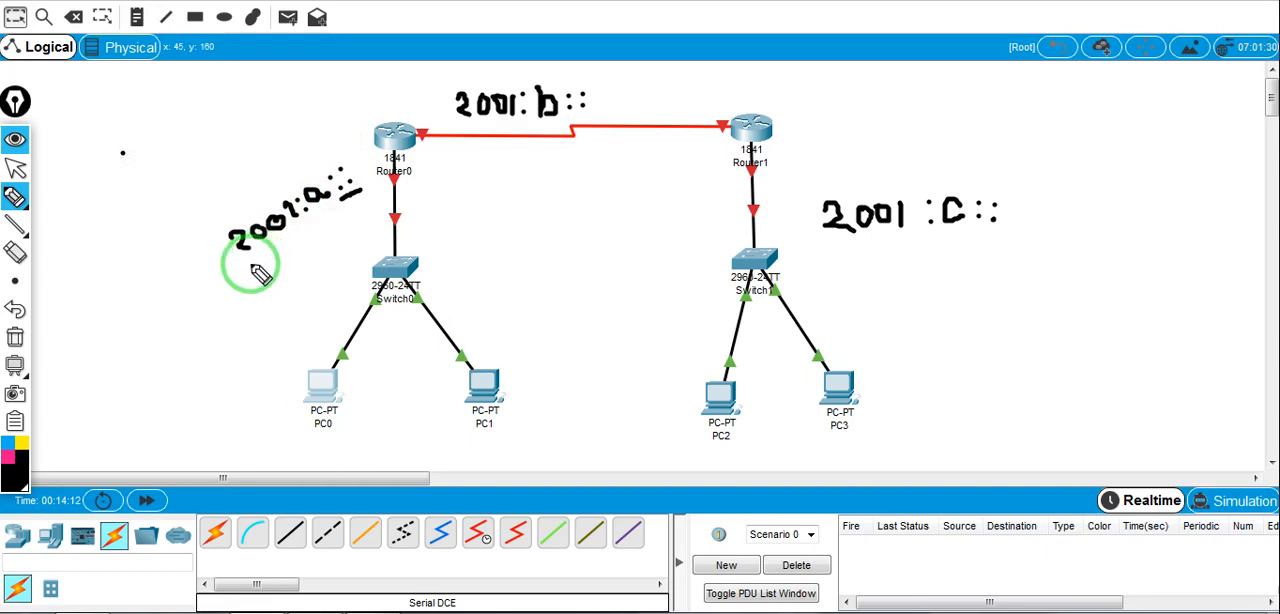
drag(250, 266, 346, 203)
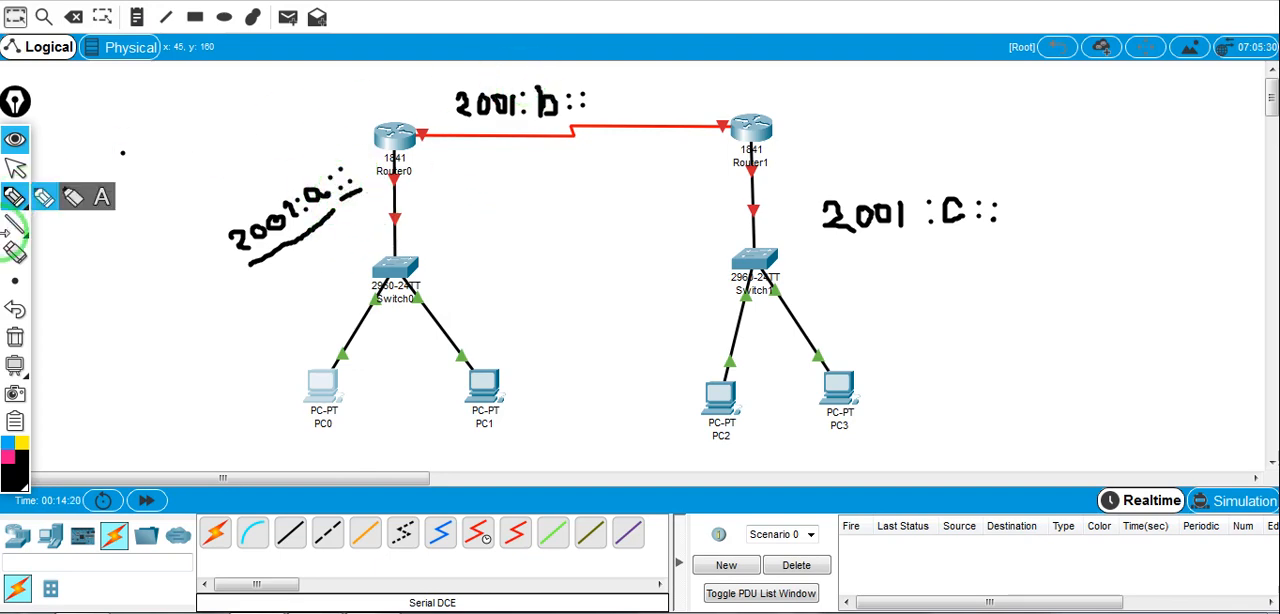
click(15, 255)
mouse_move(266, 234)
mouse_down()
mouse_move(286, 243)
mouse_move(343, 194)
mouse_move(355, 207)
mouse_up()
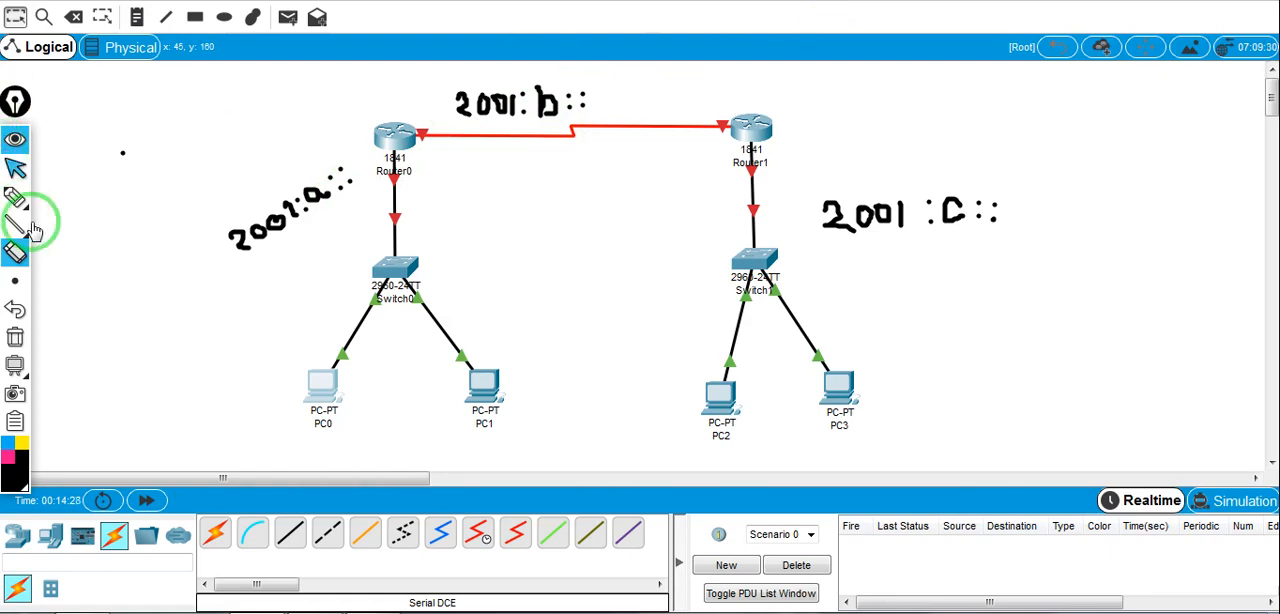
click(15, 168)
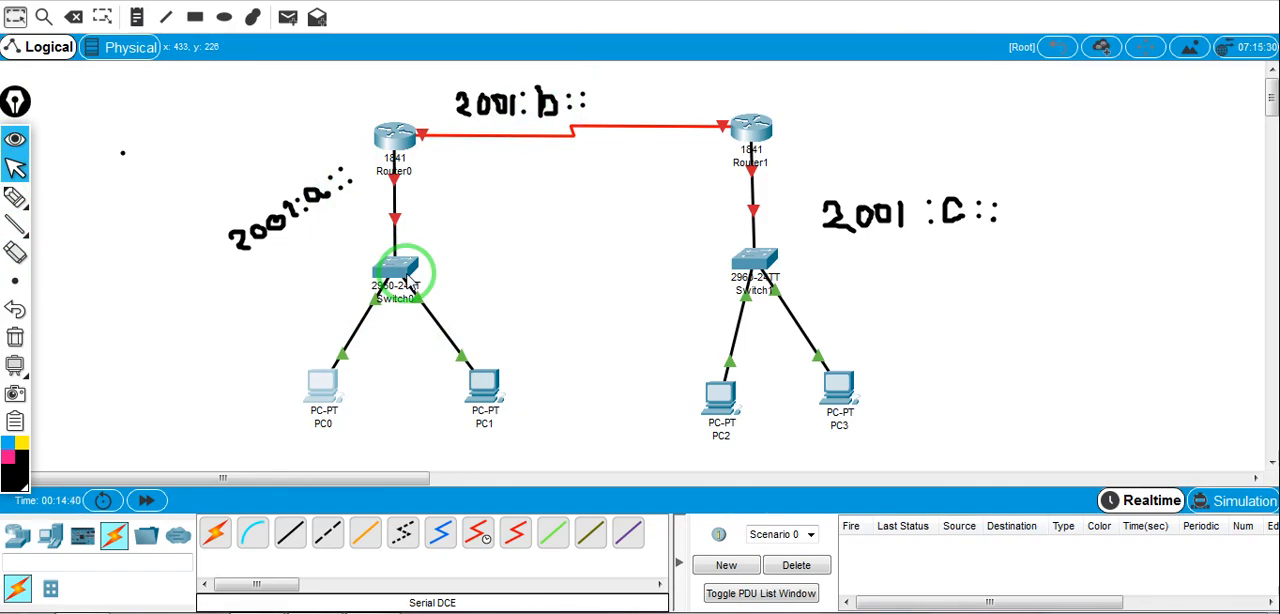
Open Router0's command line beside the topology and answer no to the initial configuration dialog
click(396, 143)
drag(640, 25, 968, 61)
click(856, 87)
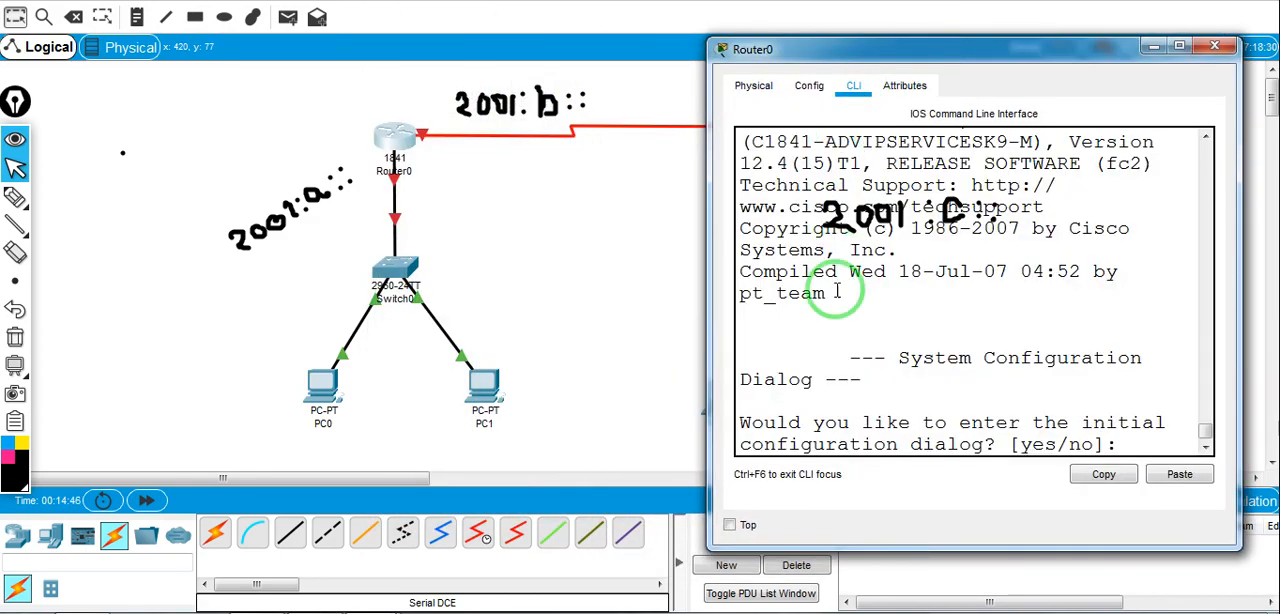
click(1135, 449)
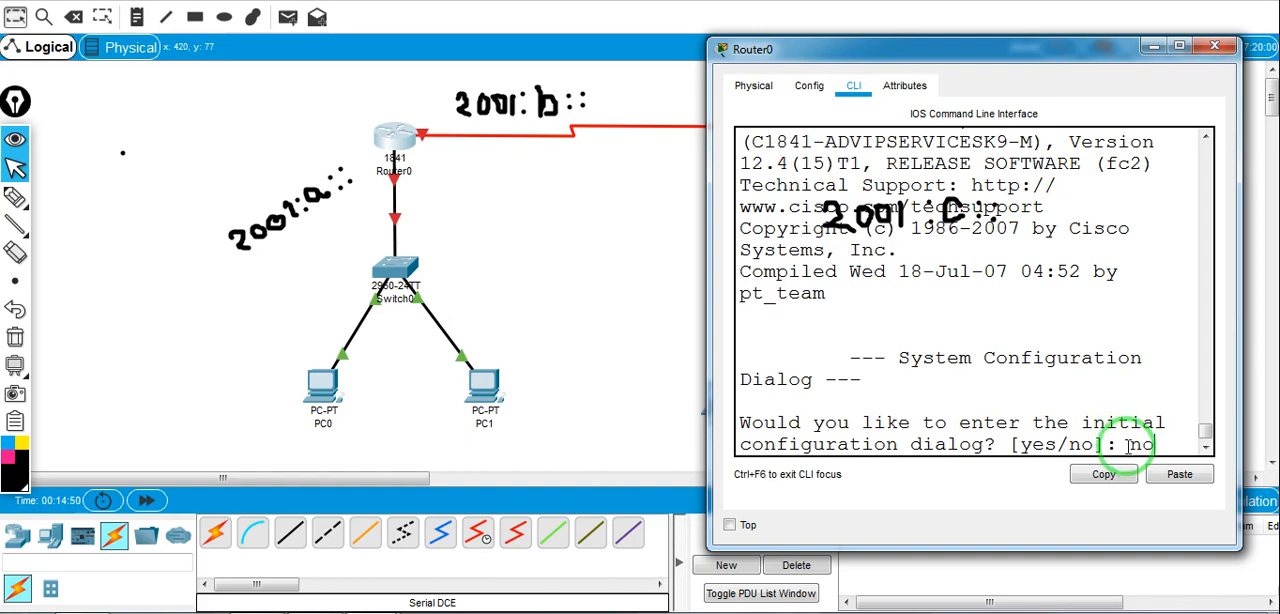
key(Return)
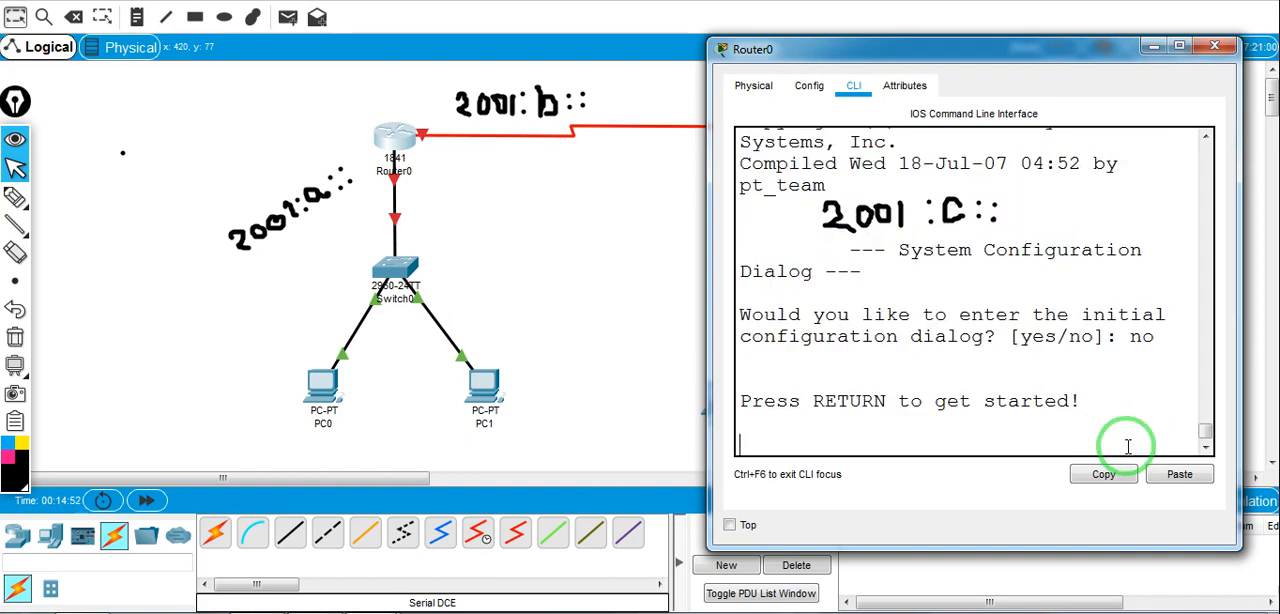
key(Return)
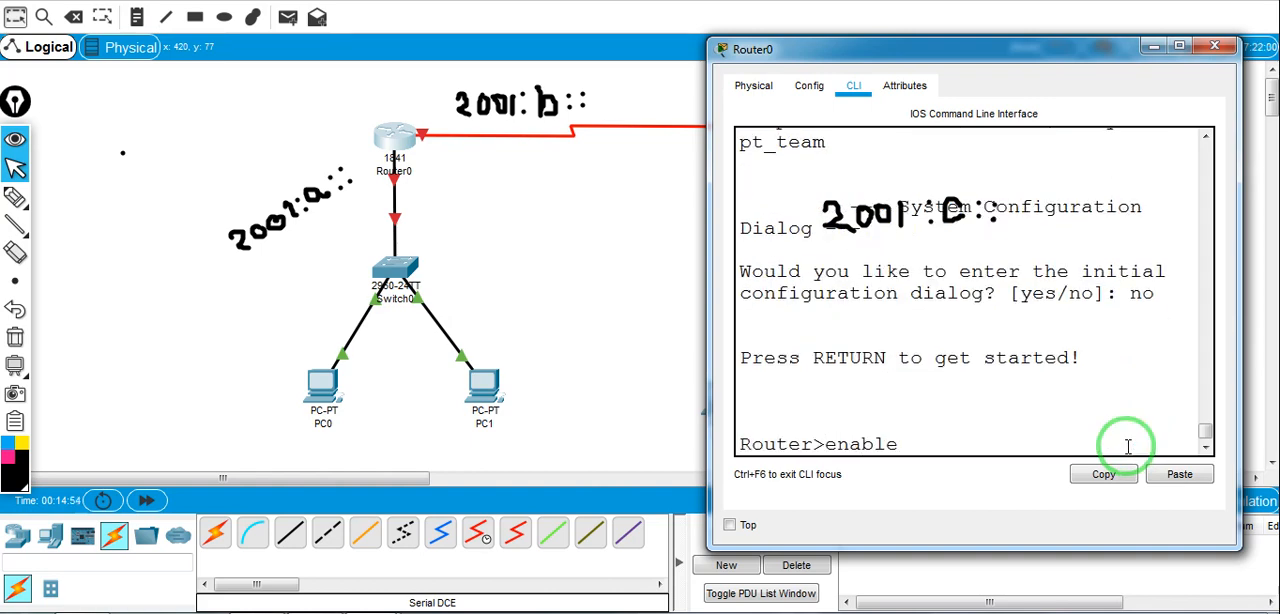
Enter privileged mode with enable, global configuration with conf ter, and select interface f0/0 on Router0
text(enable)
key(Return)
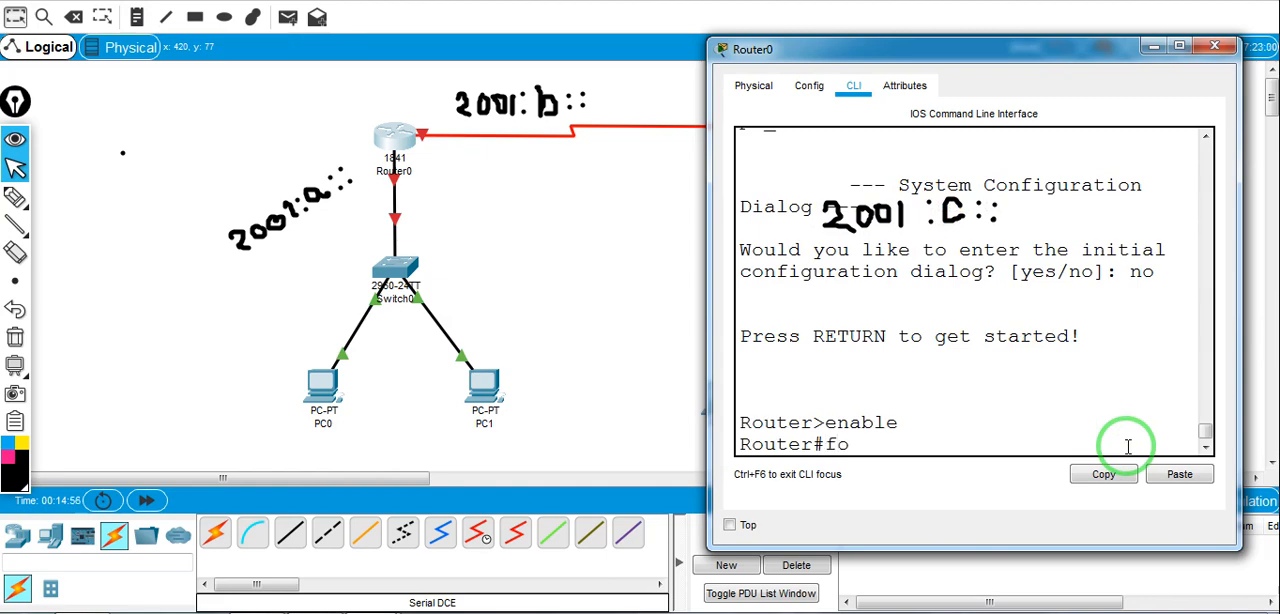
text(conf ter)
key(Return)
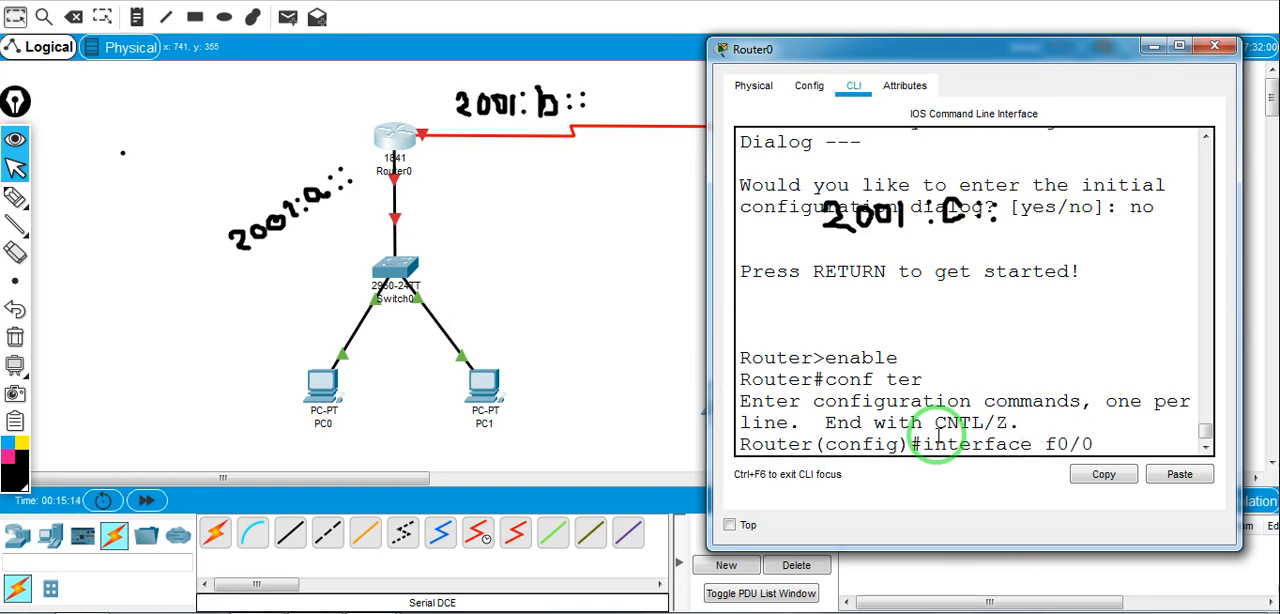
key(Return)
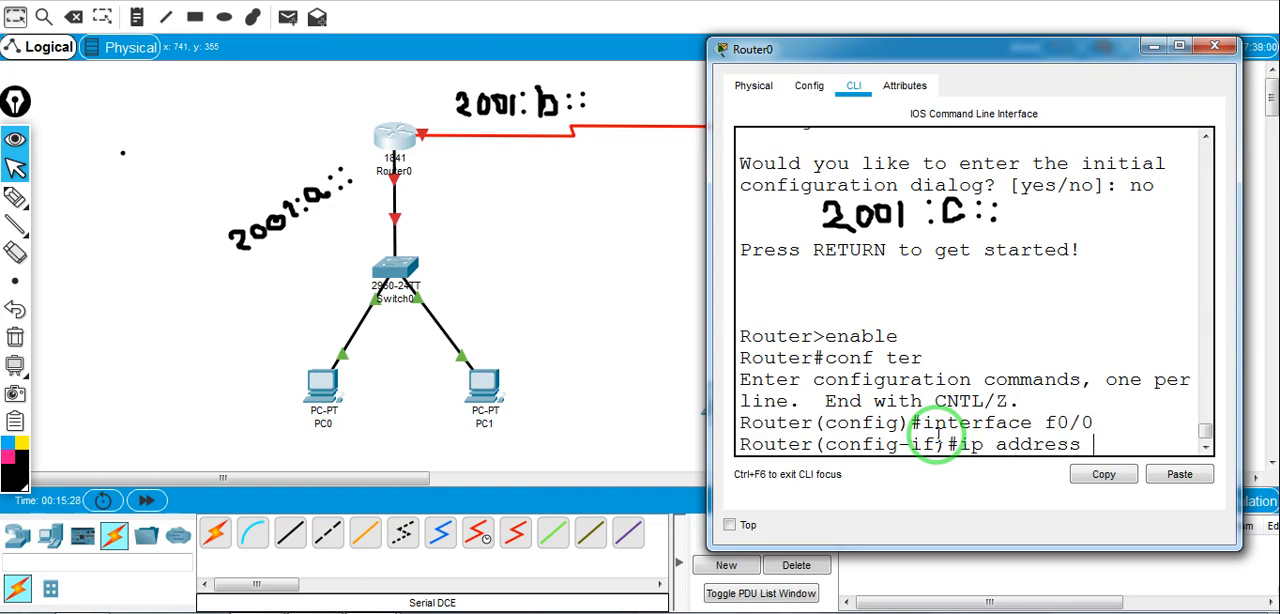
Assign IPv6 address 2001:a::1/64 to Router0's f0/0, enable the interface with no shutdown, and exit interface configuration
key(BackSpace)
key(BackSpace)
key(BackSpace)
key(BackSpace)
key(BackSpace)
key(BackSpace)
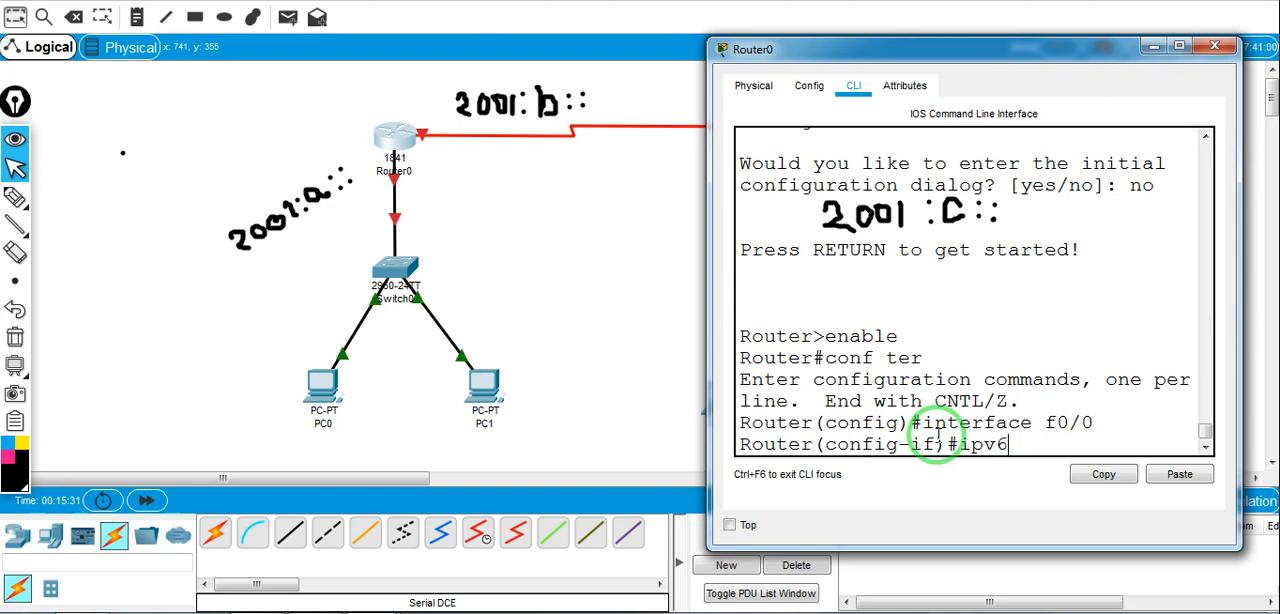
text(address 2001:a)
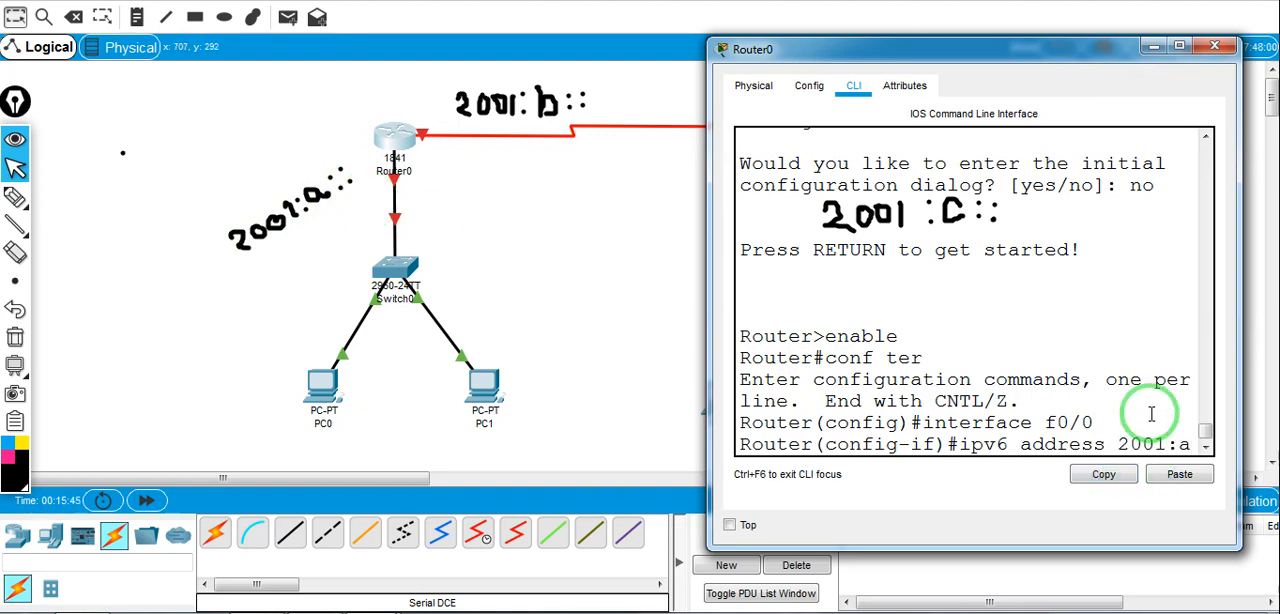
text(:)
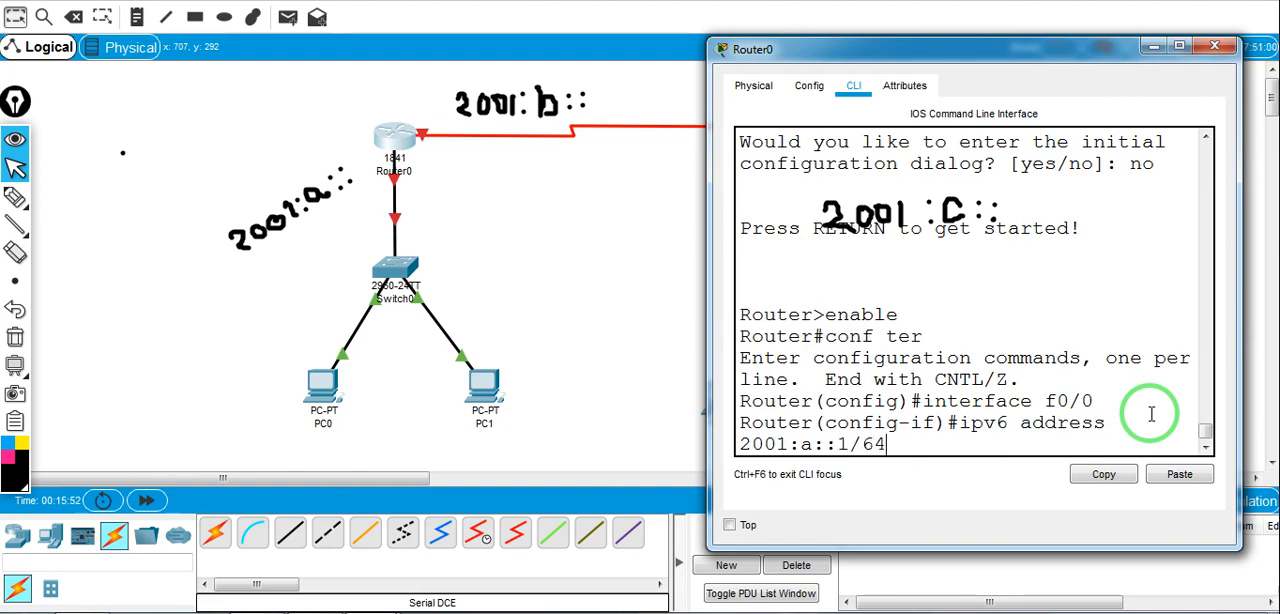
text(:1/64)
key(Return)
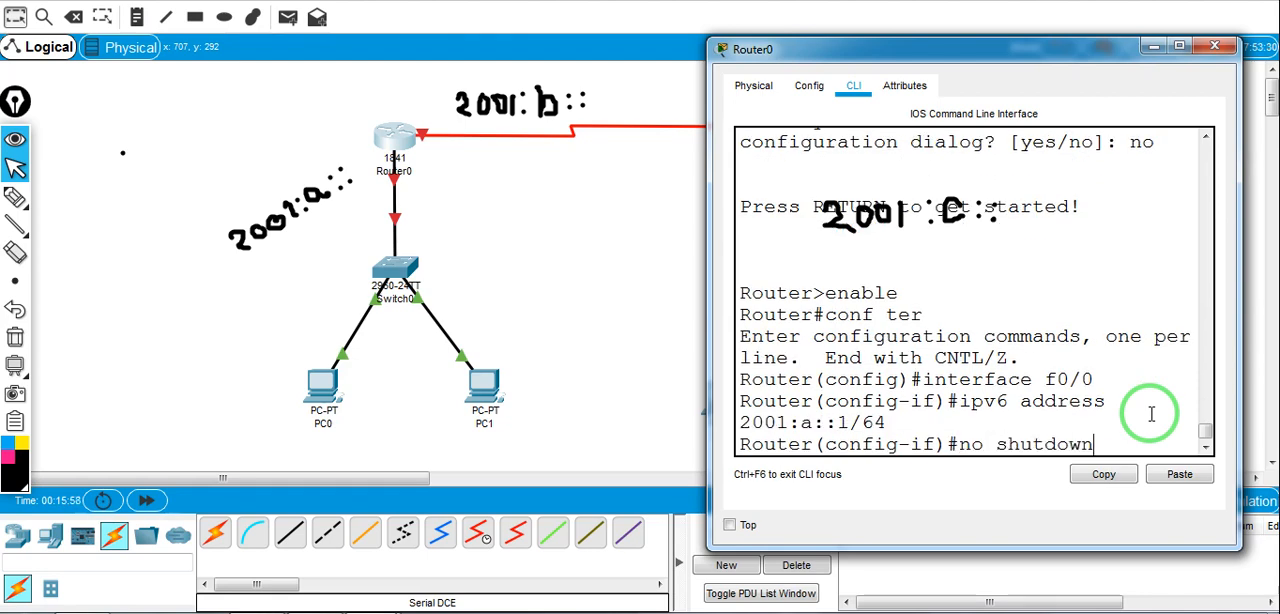
key(Return)
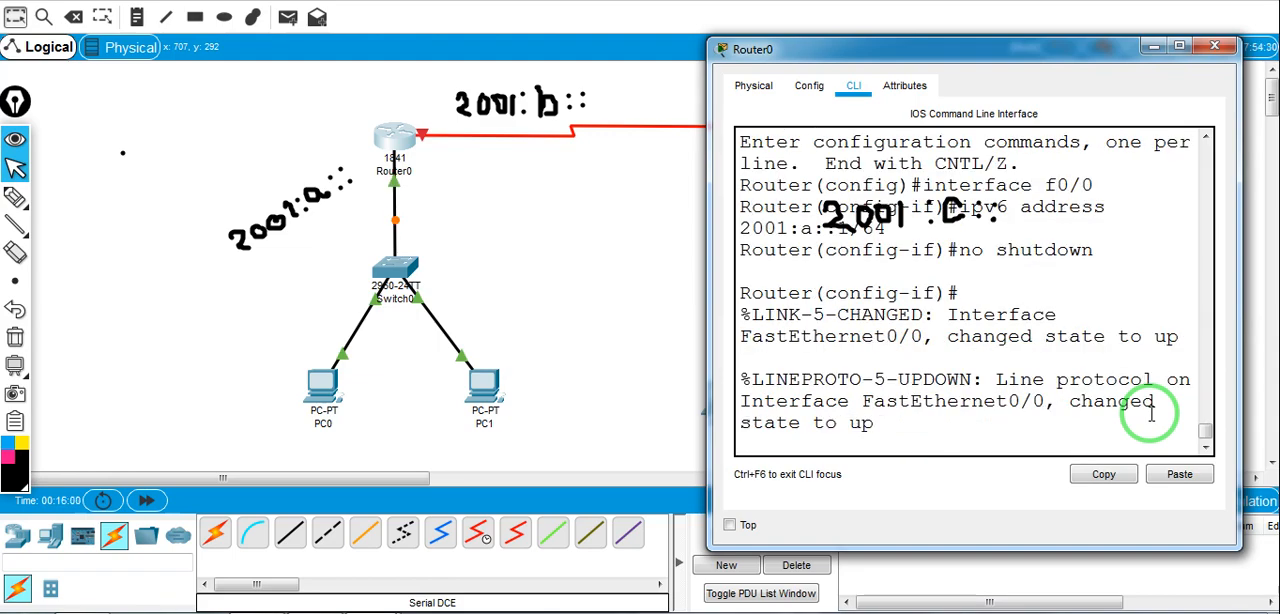
key(Return)
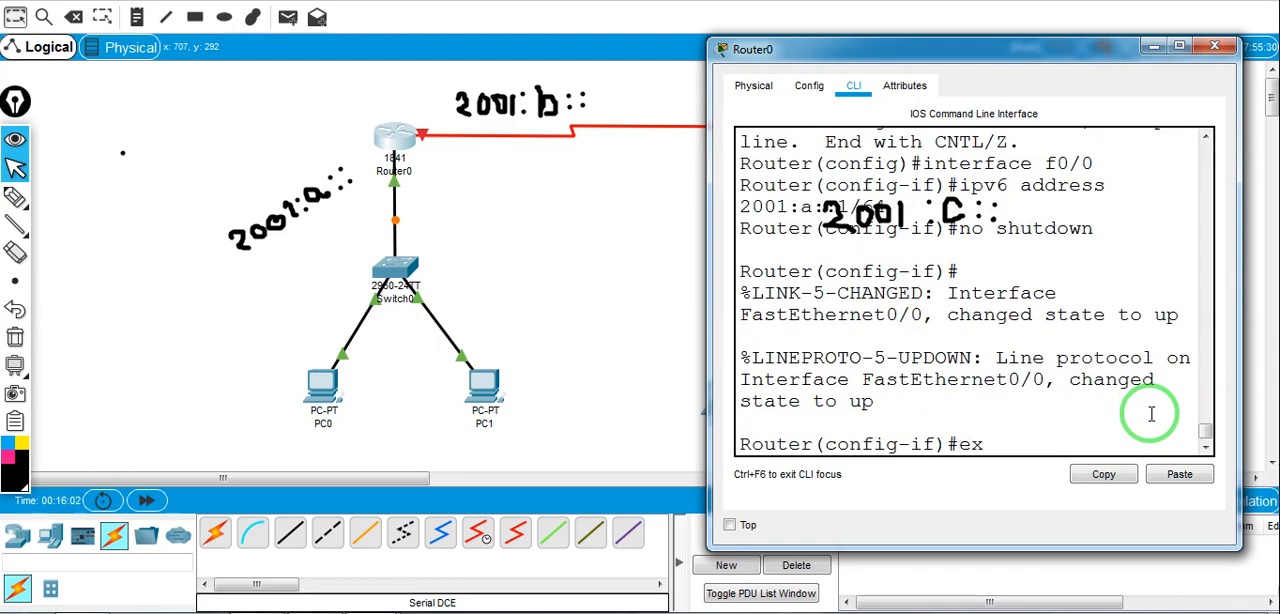
key(Return)
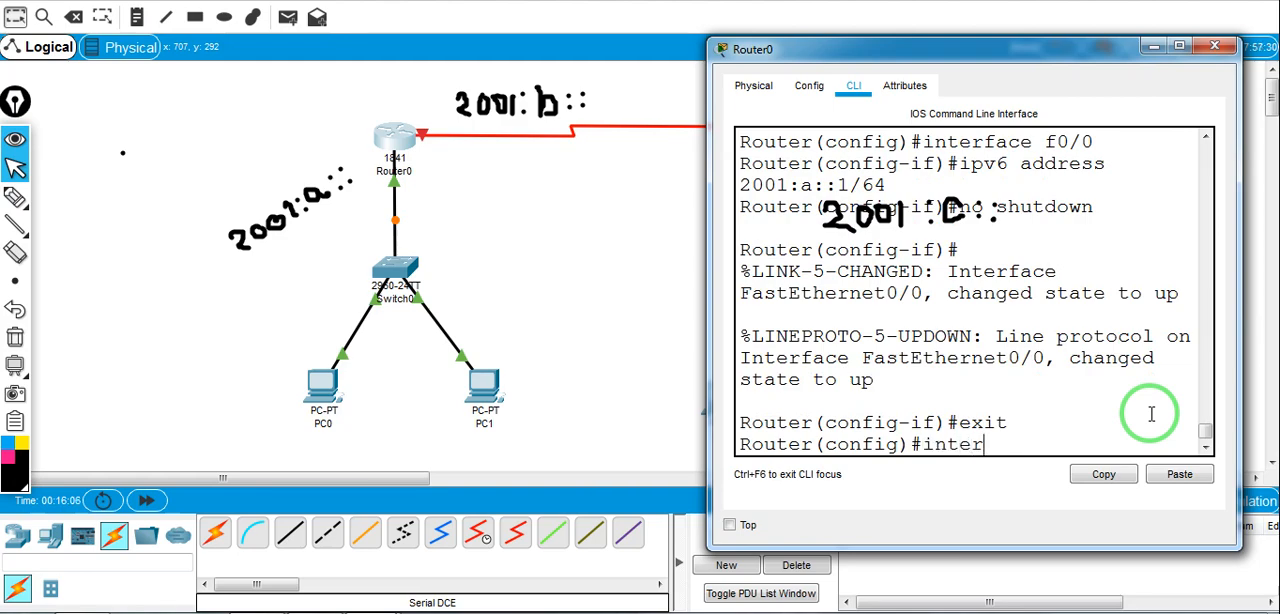
Select interface s0/0/0 on Router0 and assign it IPv6 address 2001:b::1/64
text(inter)
key(Tab)
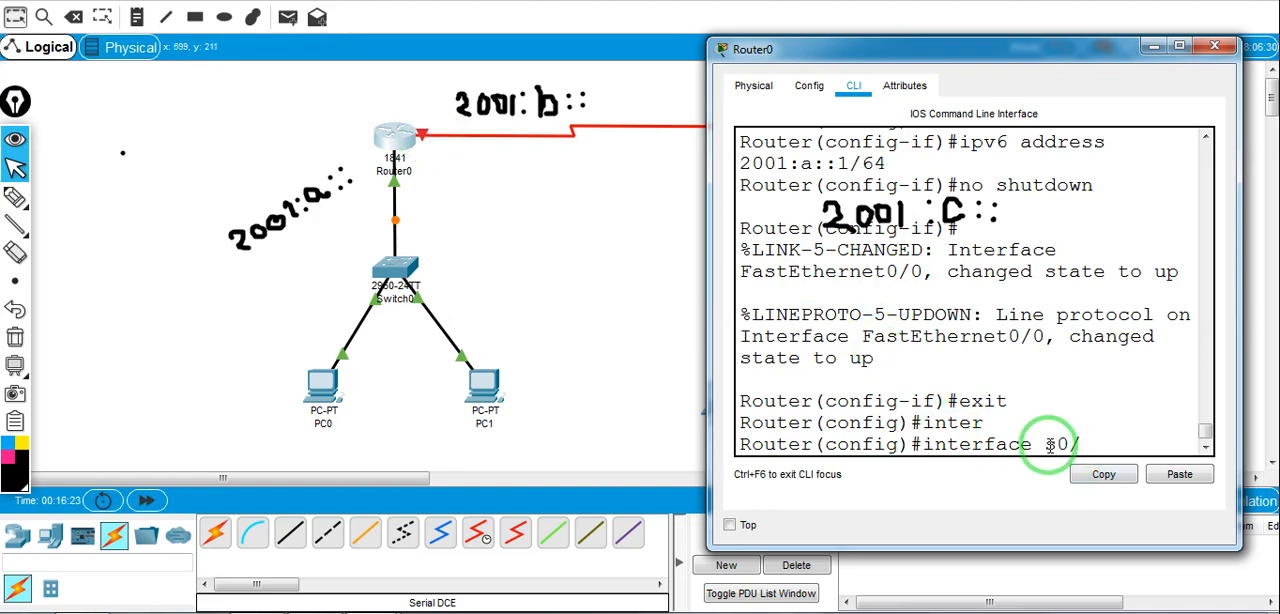
key(Return)
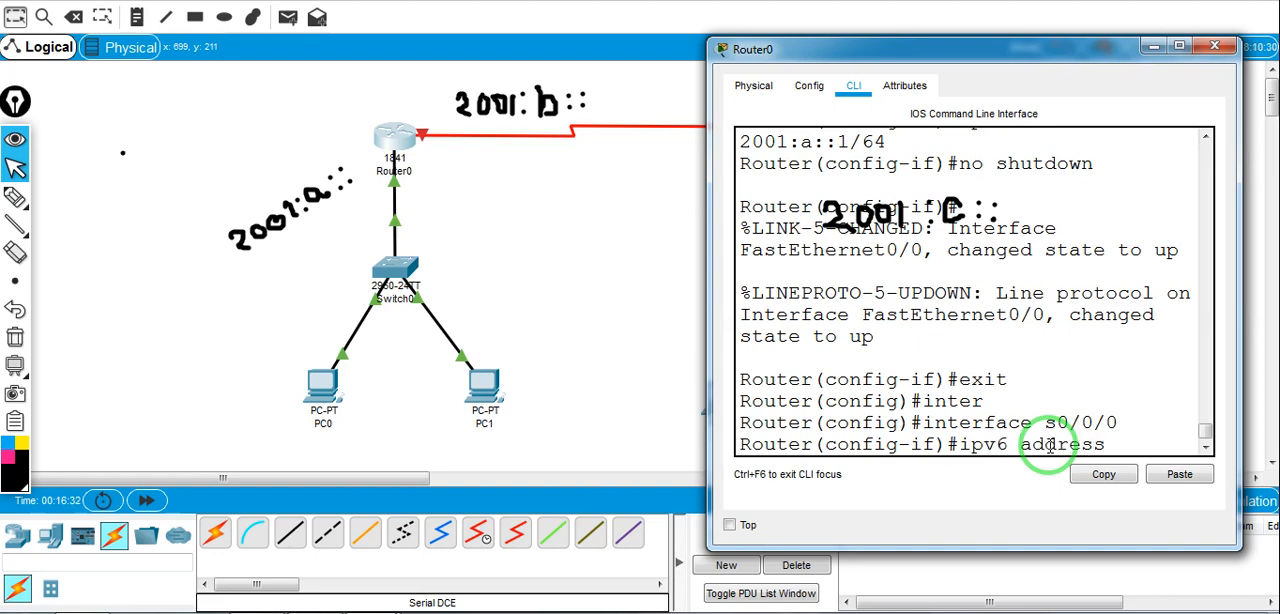
text(ipv6 address)
key(Tab)
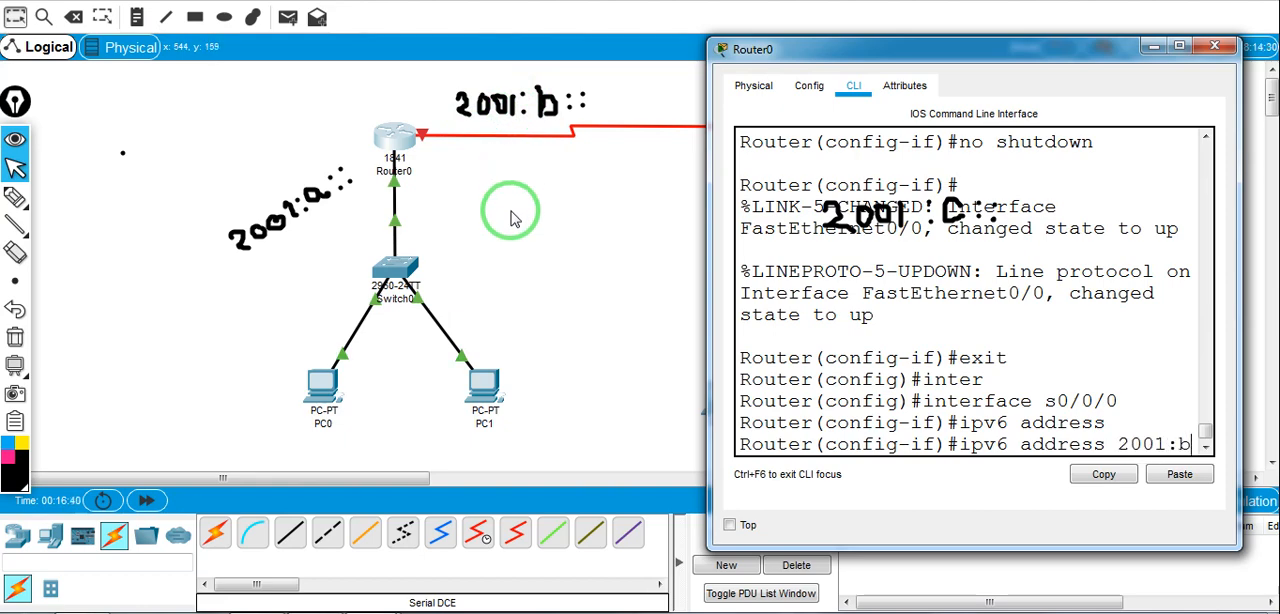
text(2001:b::1/64)
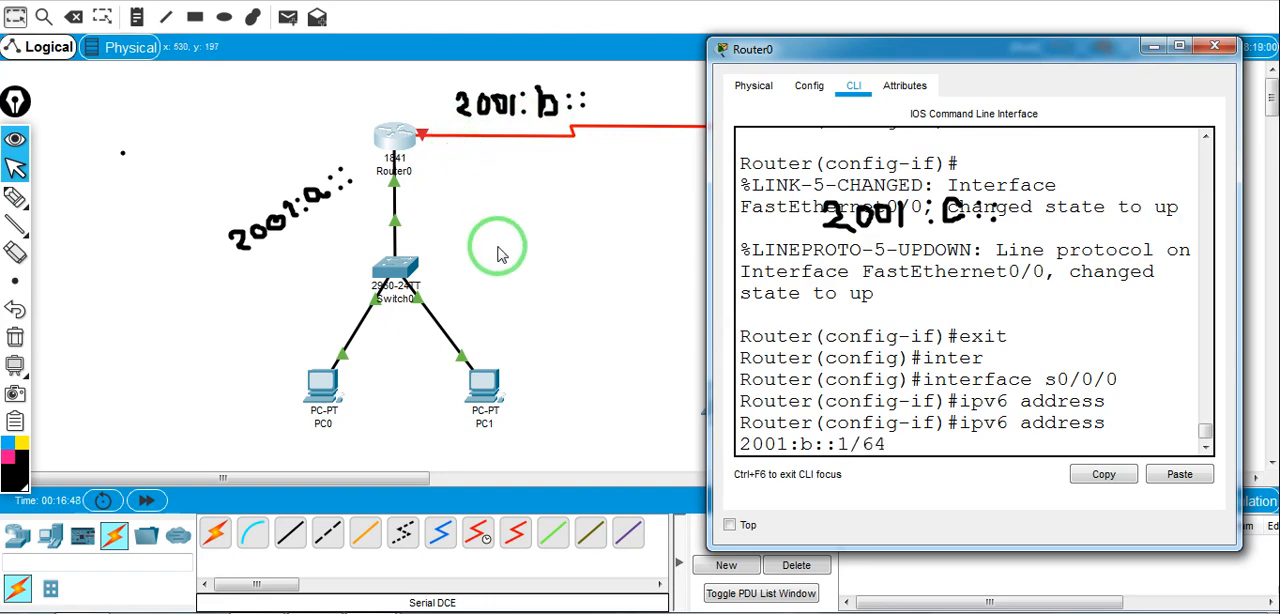
key(Return)
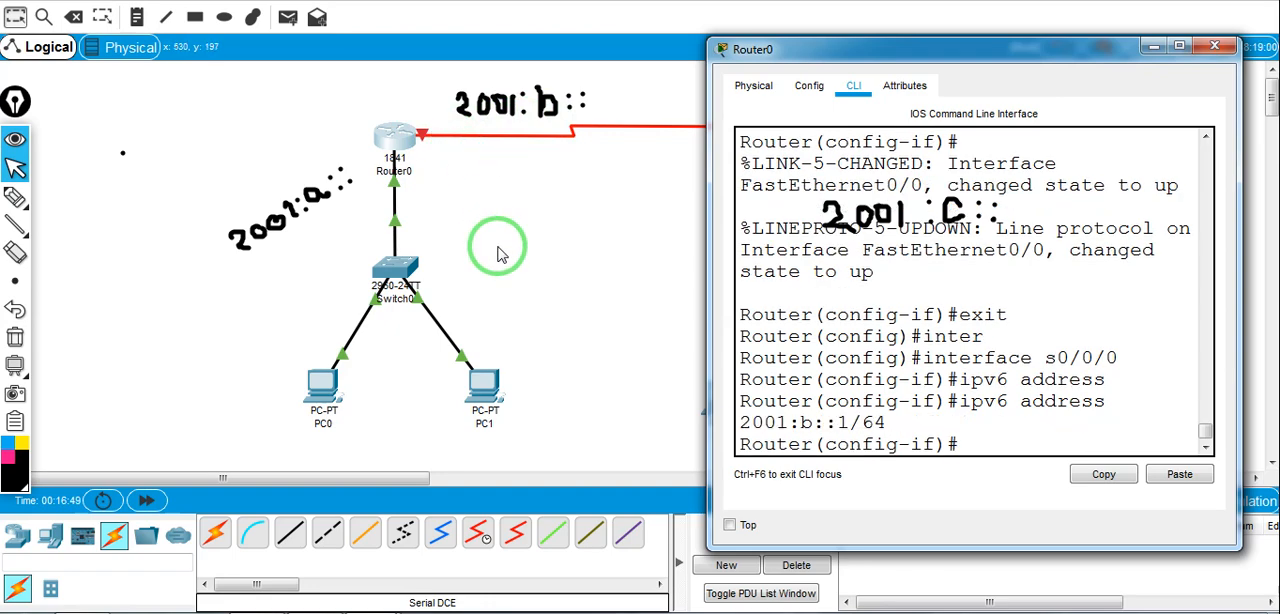
Enable Router0's s0/0/0 interface with no shutdown and close the router's window
double_click(873, 423)
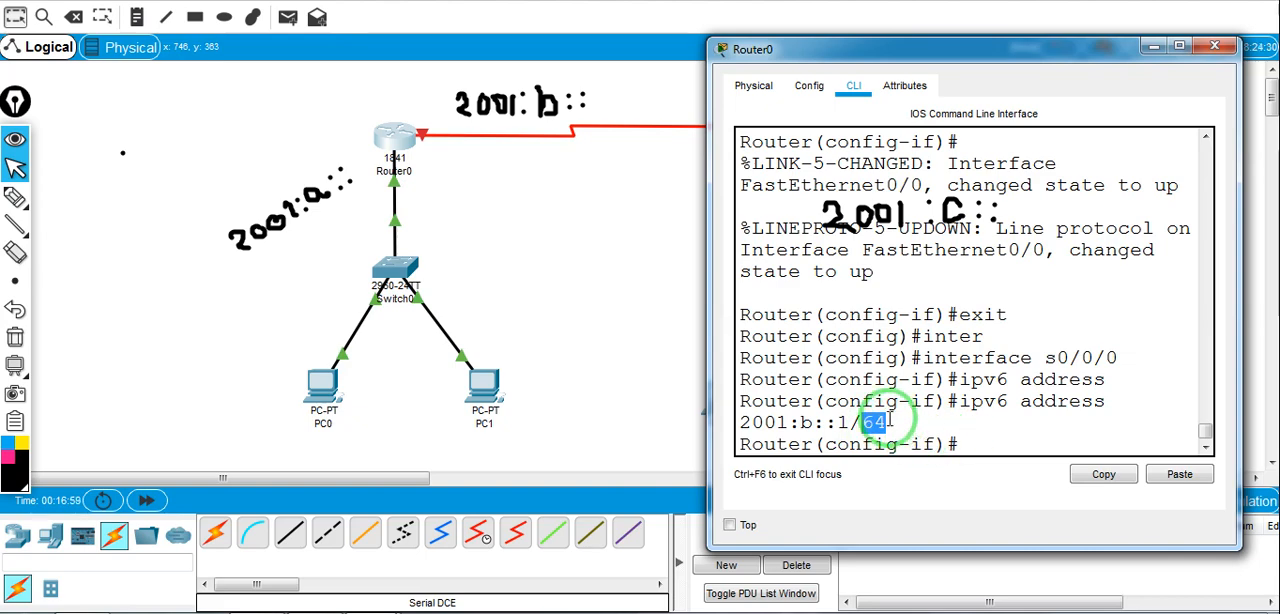
click(966, 443)
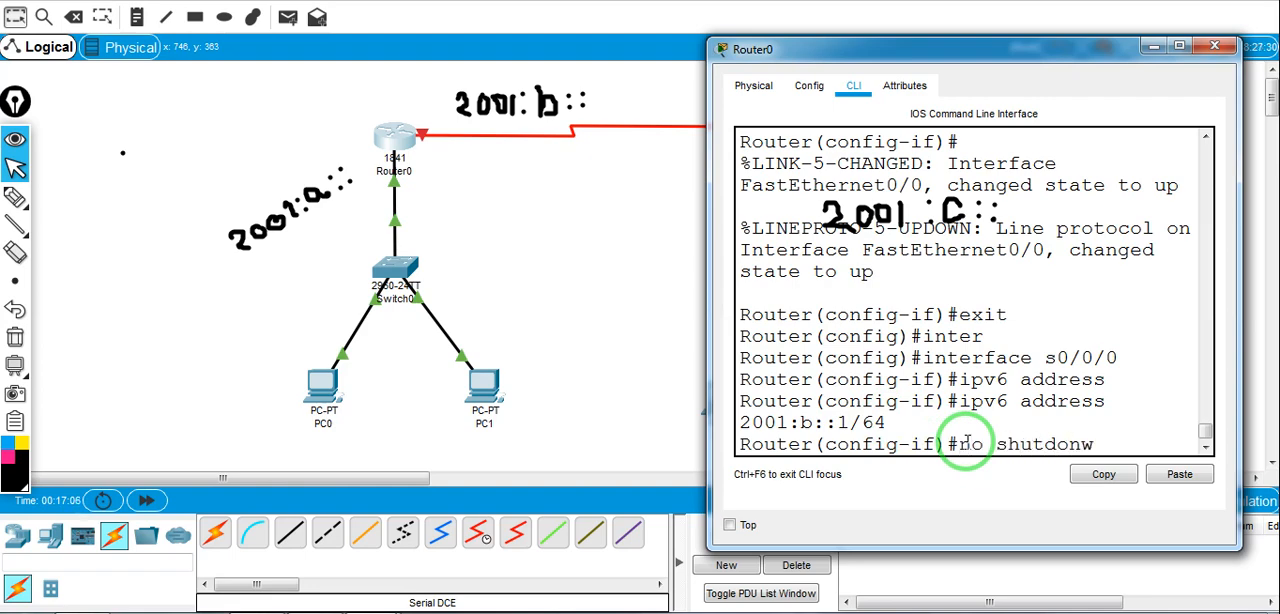
text(no shutdown)
key(Return)
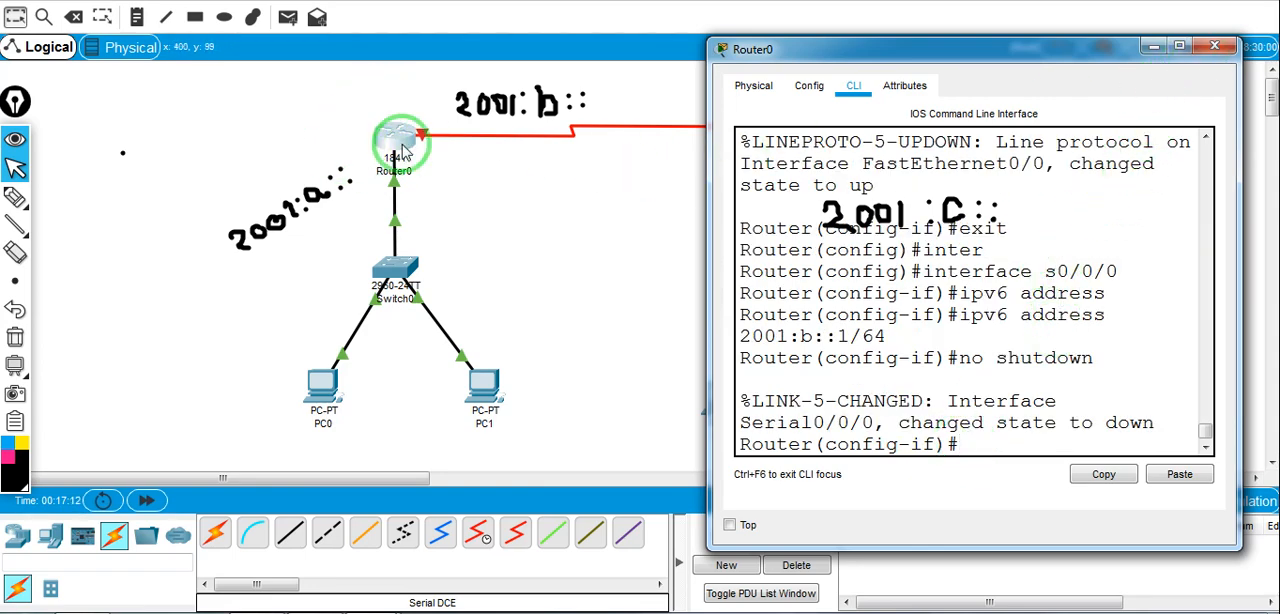
click(1214, 46)
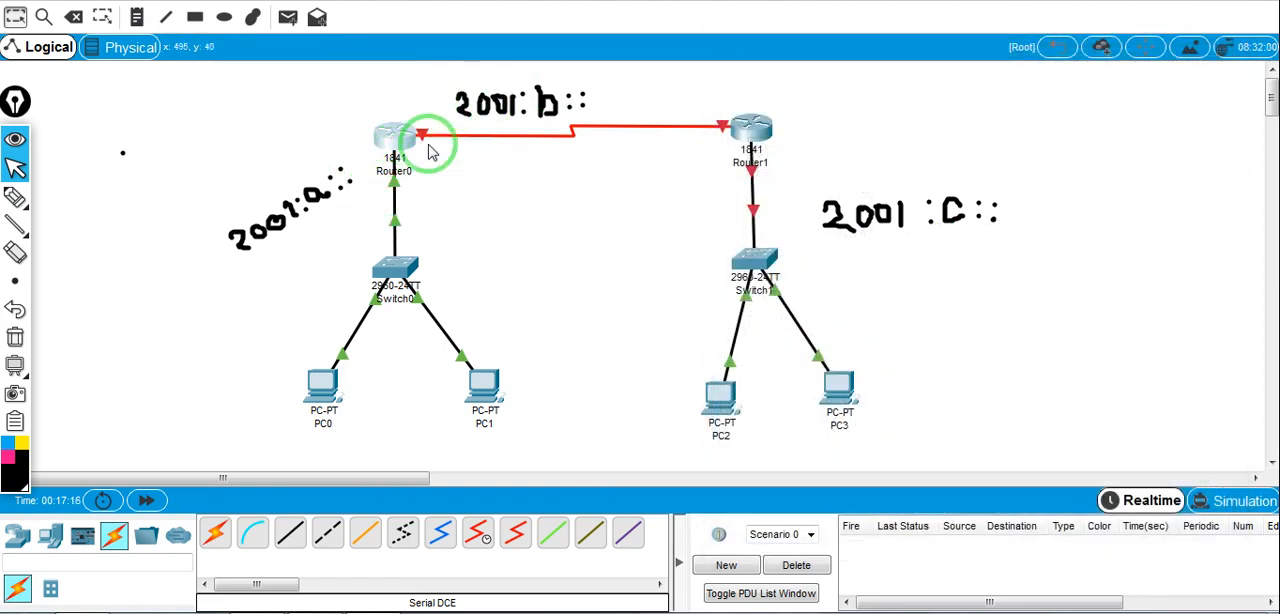
Open PC0's IP configuration beside the topology and set its static IPv6 address to 2001:a::2 with prefix length 64
click(322, 385)
drag(578, 28, 912, 57)
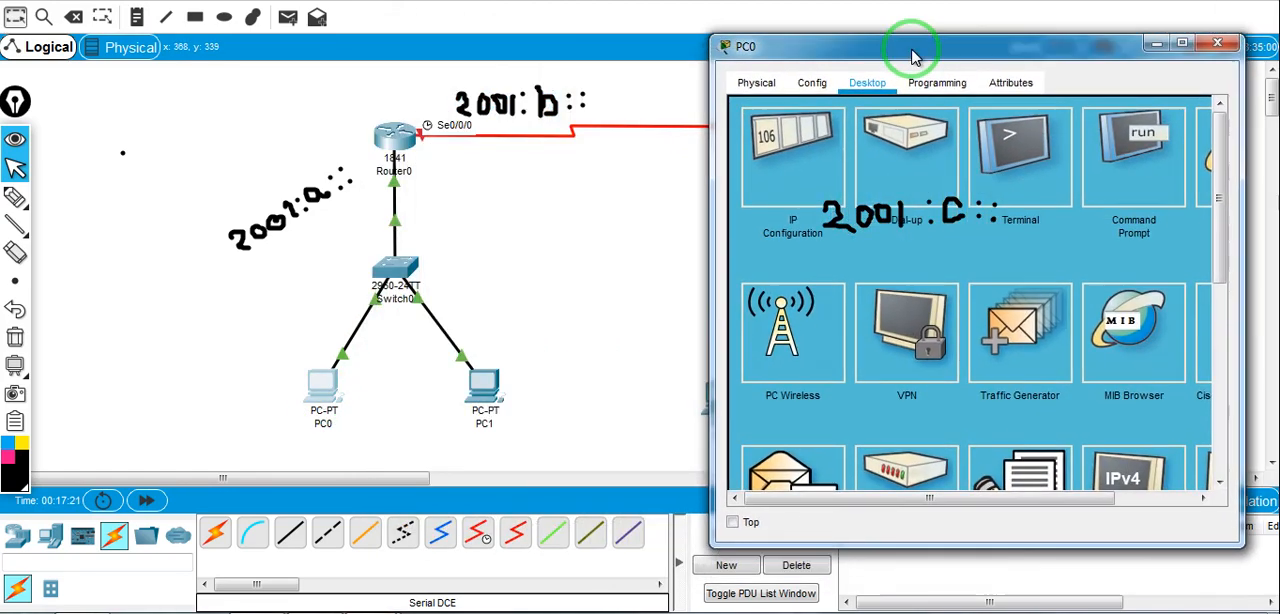
click(795, 150)
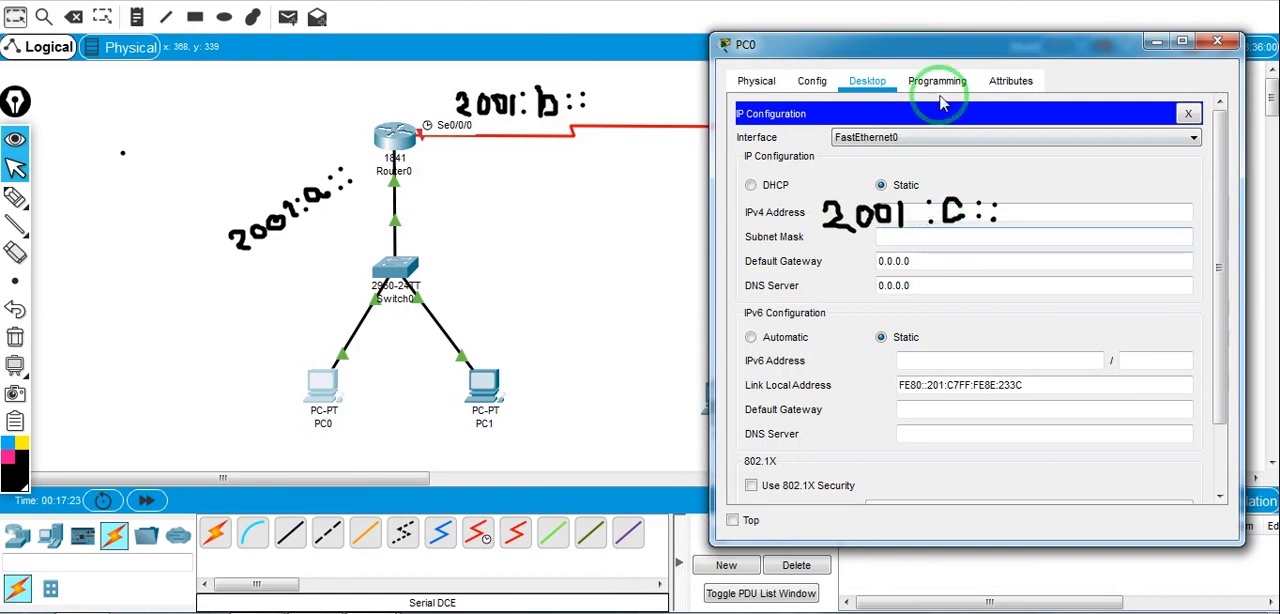
click(969, 362)
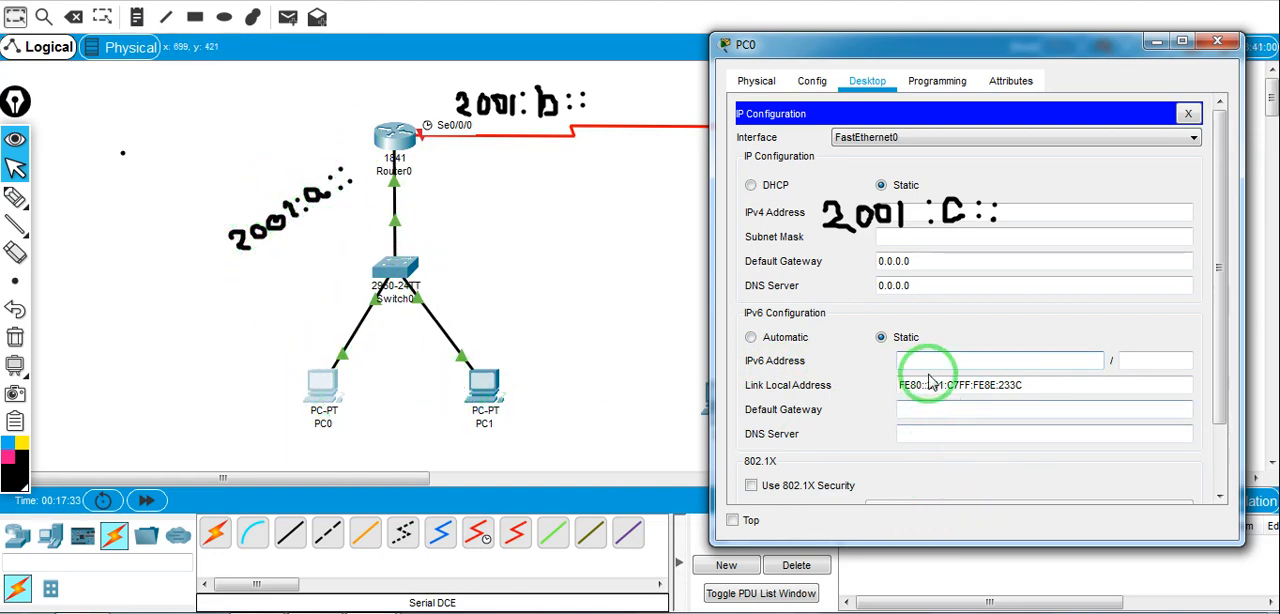
text(2)
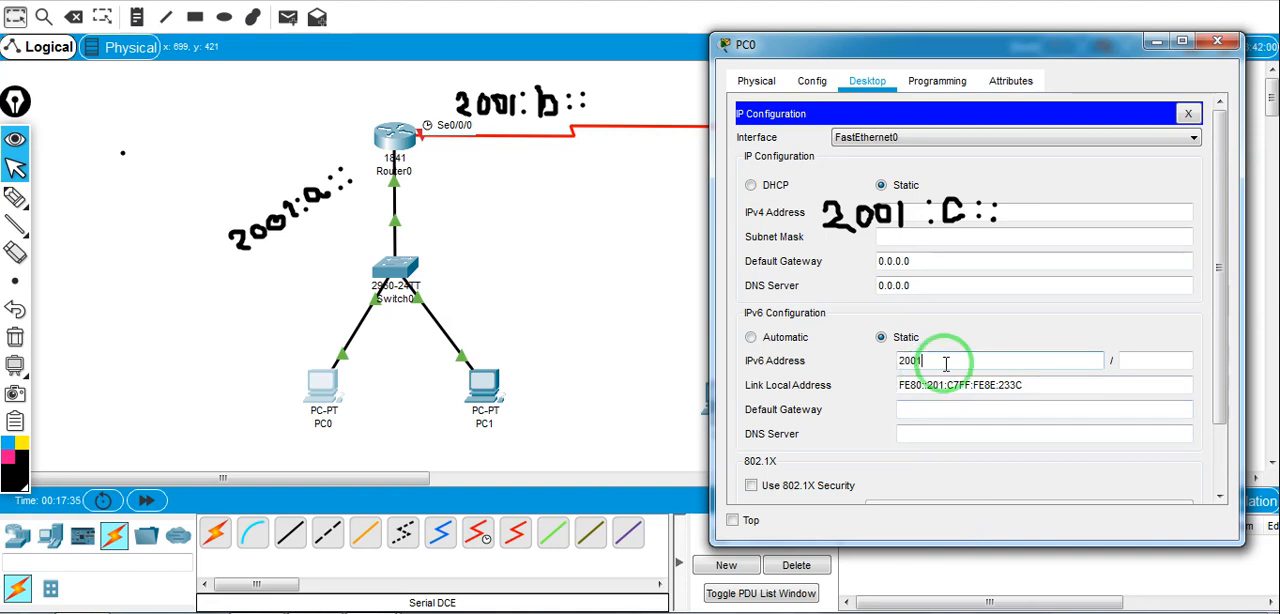
text(001:a::2)
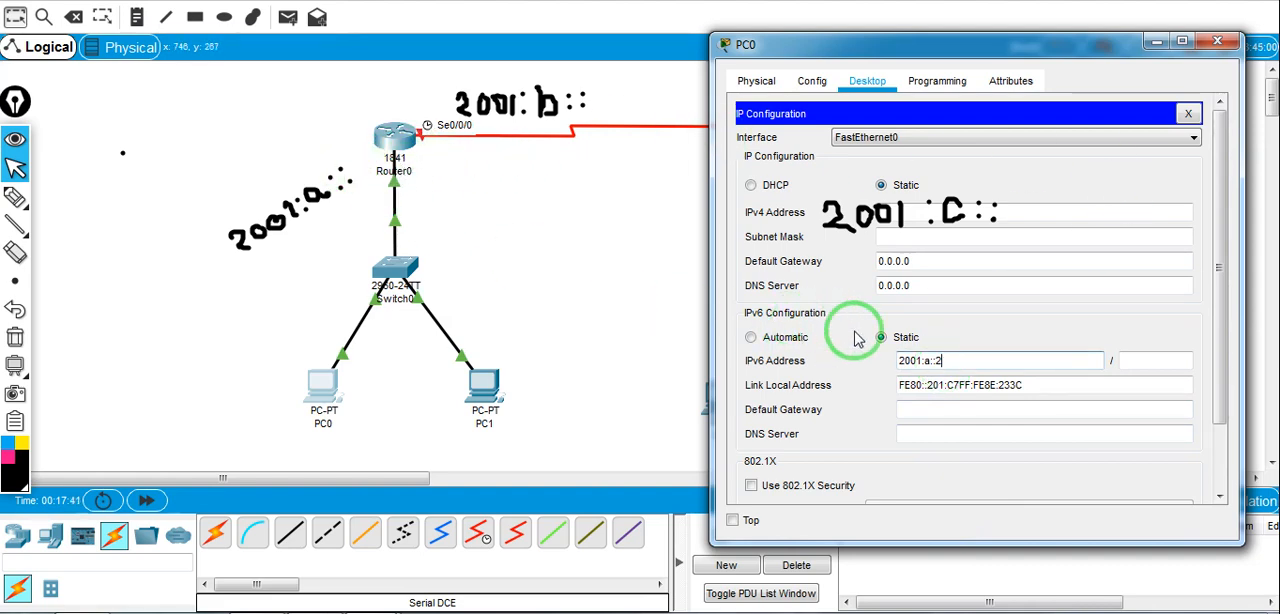
click(1166, 361)
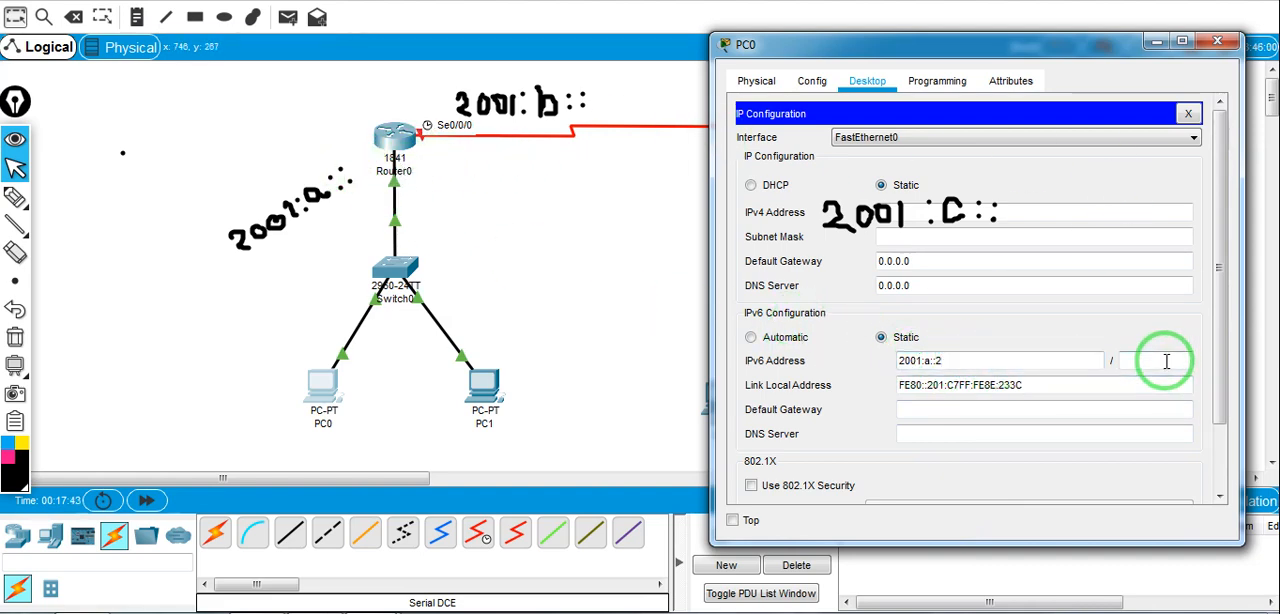
Set PC0's IPv6 default gateway to 2001:a::1
click(967, 408)
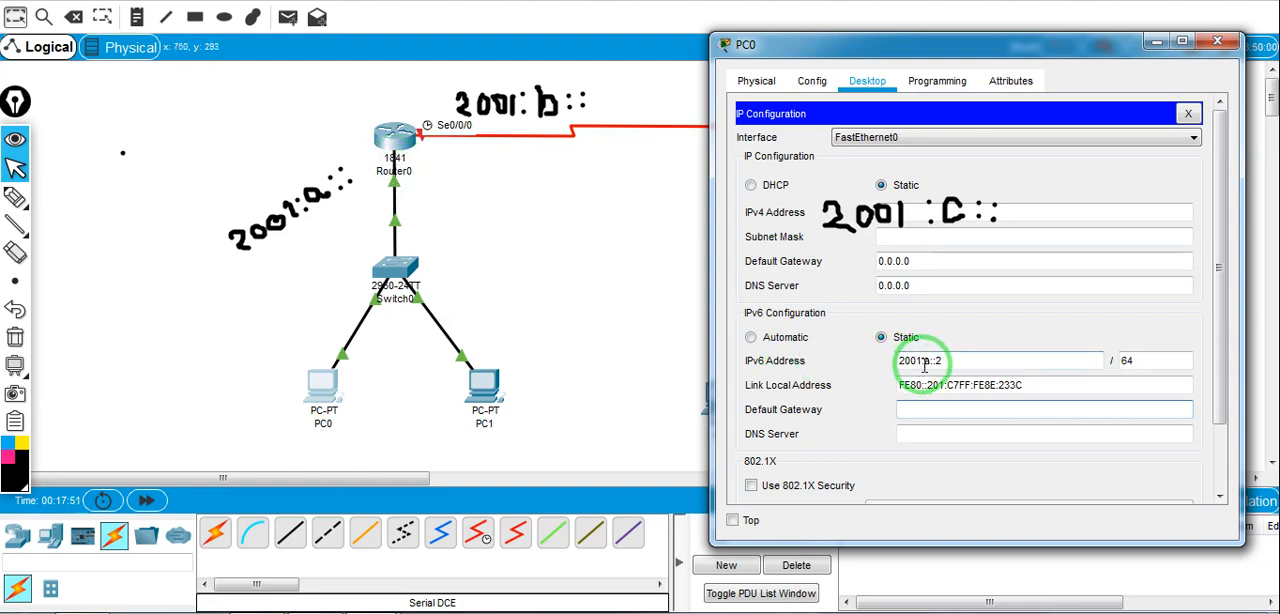
drag(949, 361, 894, 361)
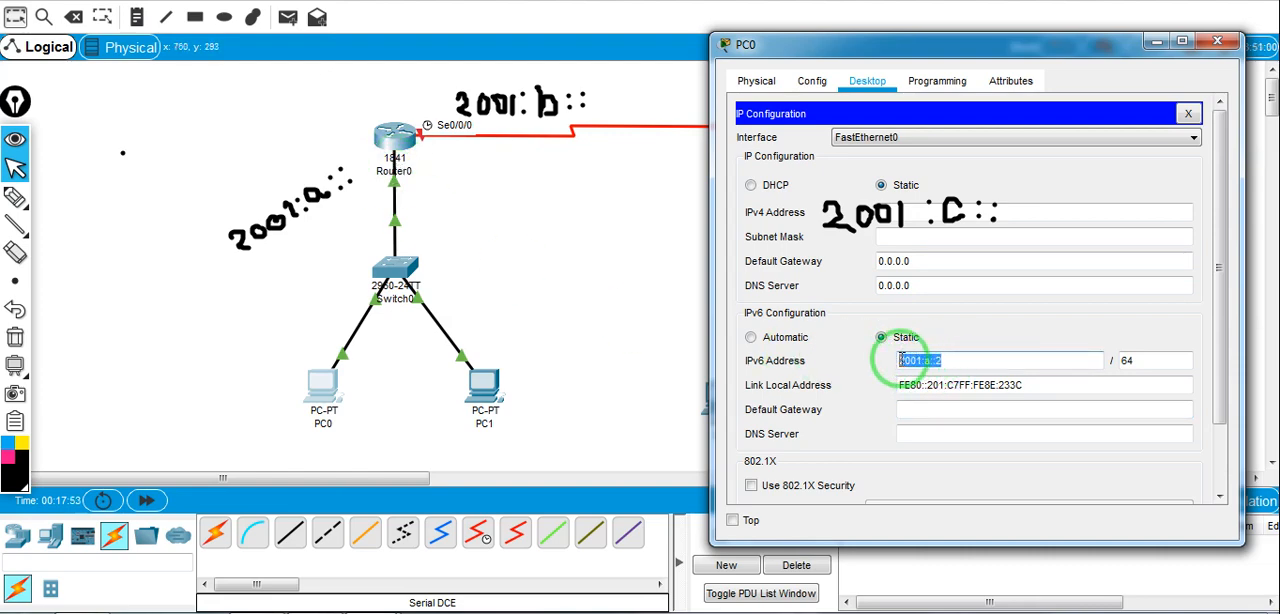
click(951, 411)
text(2001:a::1)
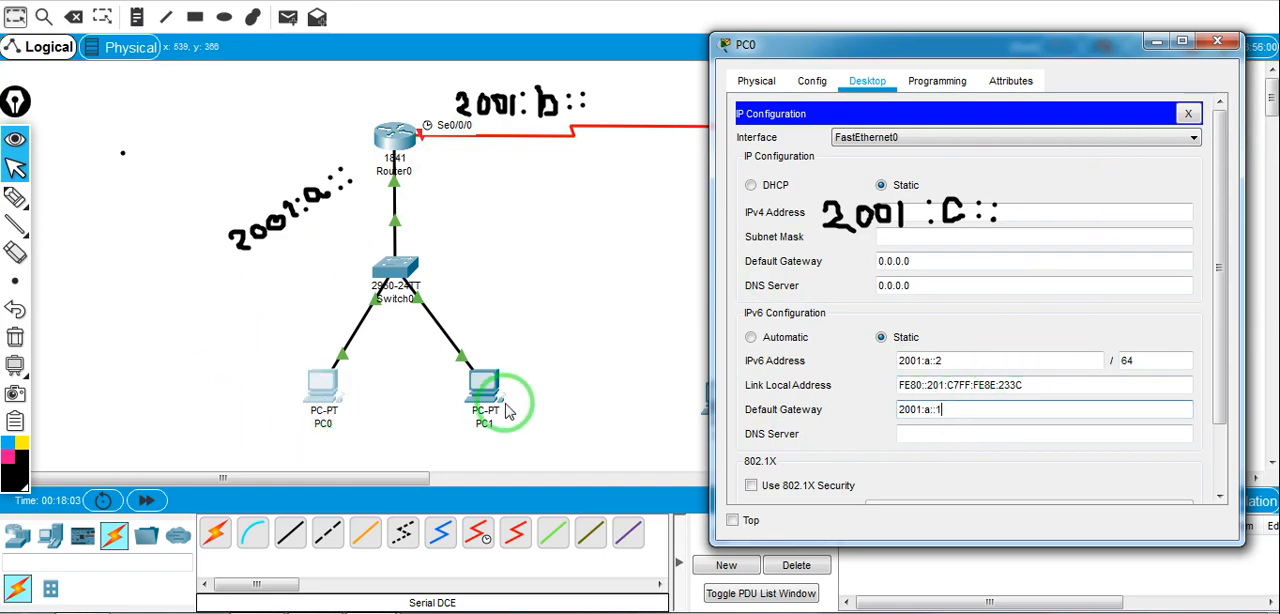
Open PC1's IP configuration and set its static IPv6 address to 2001:a::3 with prefix length 64
click(484, 393)
click(525, 51)
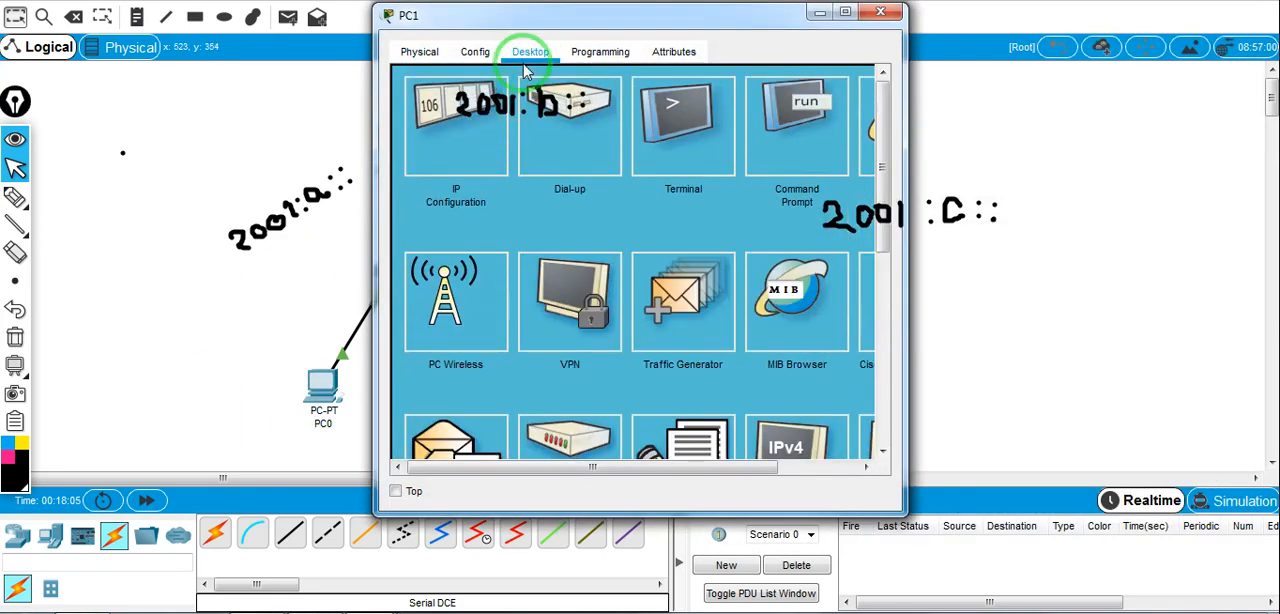
click(474, 158)
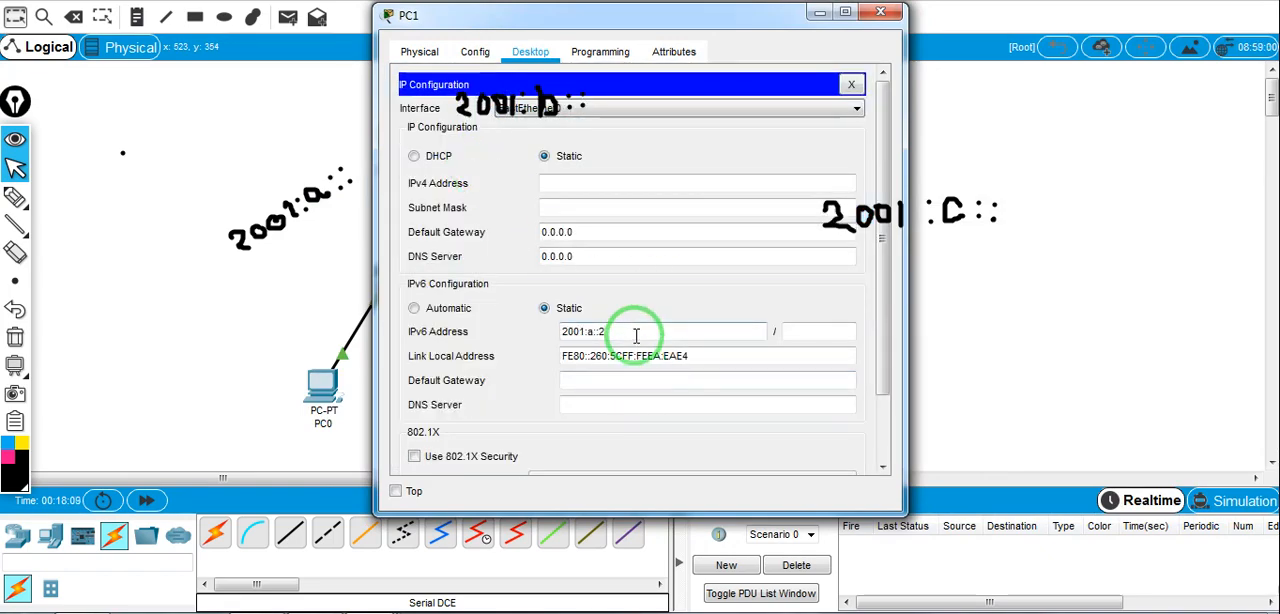
click(636, 335)
text(2001:a::3)
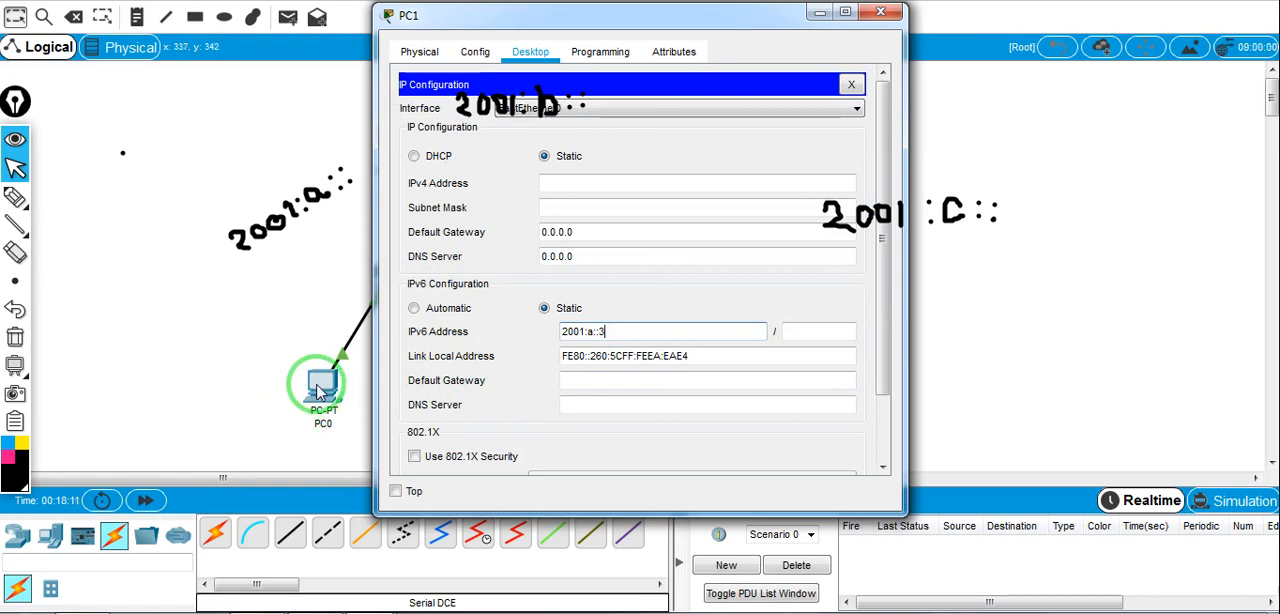
click(836, 332)
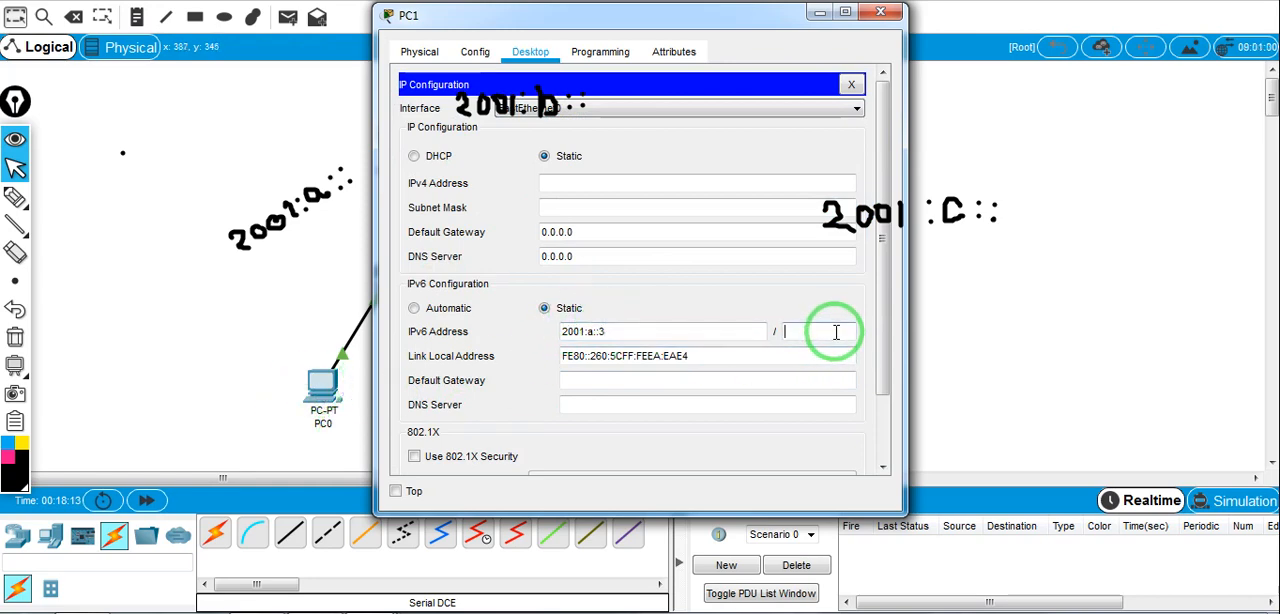
text(64)
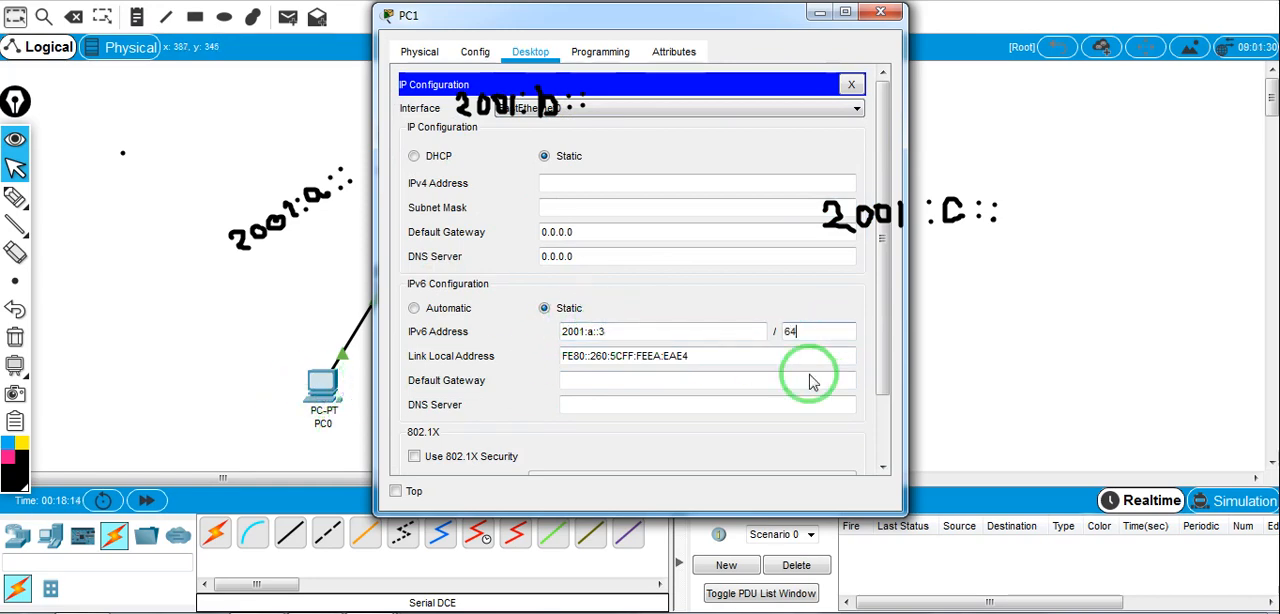
Set PC1's IPv6 default gateway to 2001:a::1 and close the PC's window
click(638, 380)
text(2001:a::2)
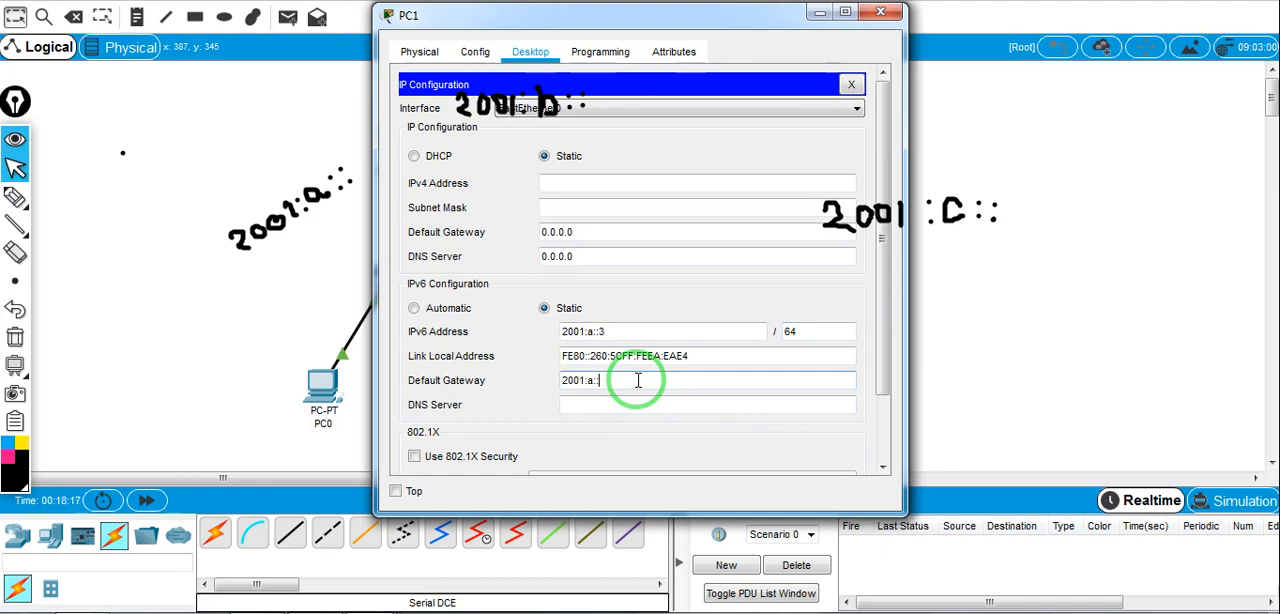
drag(750, 20, 938, 148)
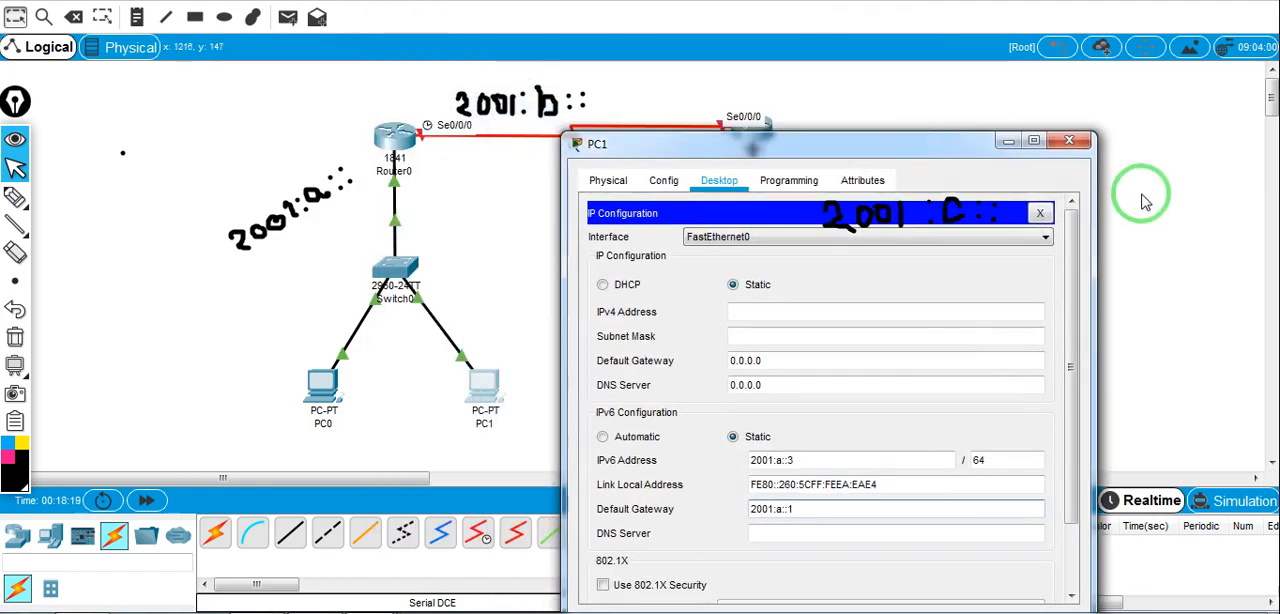
click(1084, 152)
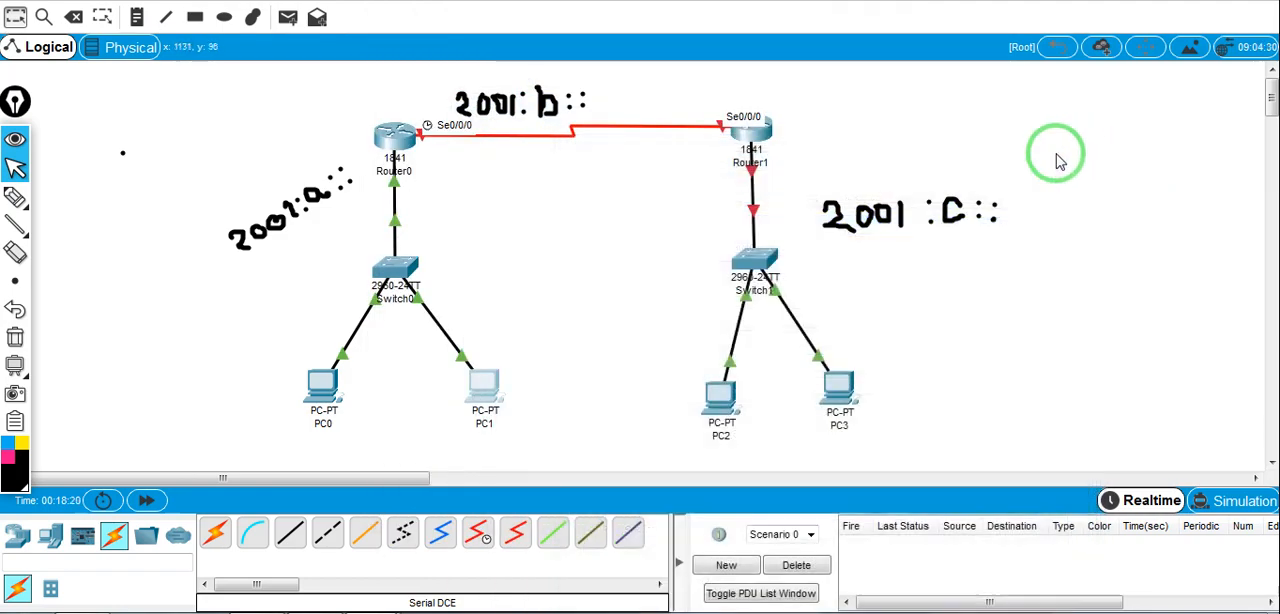
Open Router1's command line beside the topology, answer no to the initial configuration dialog, and start the session
click(754, 142)
click(519, 52)
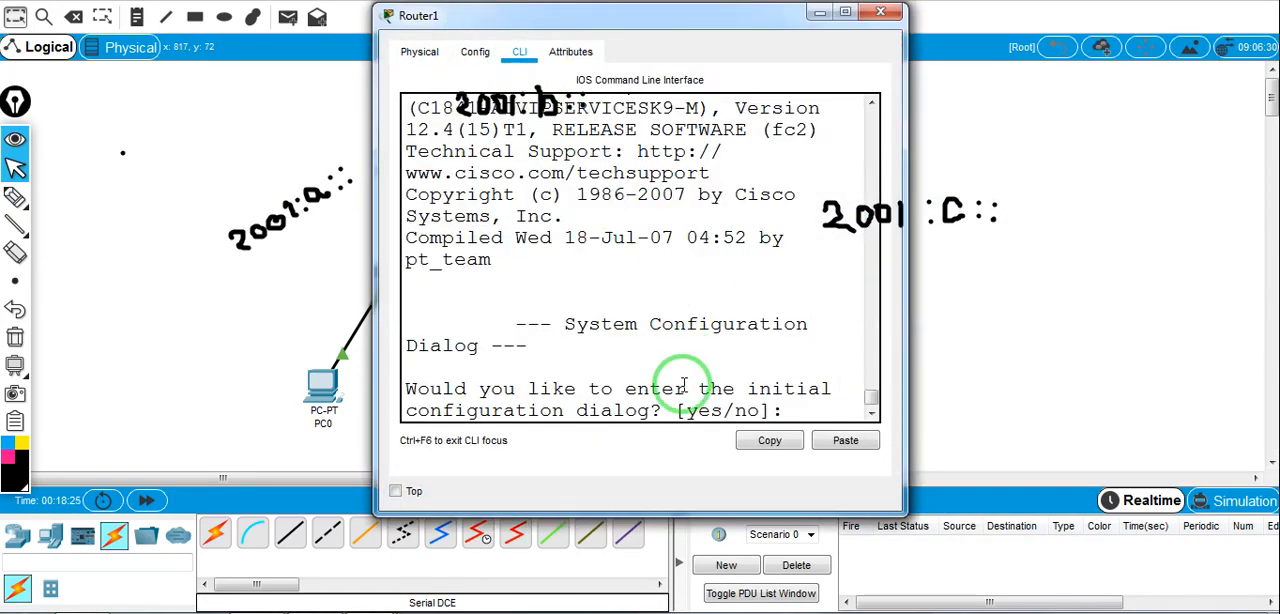
drag(705, 22, 478, 72)
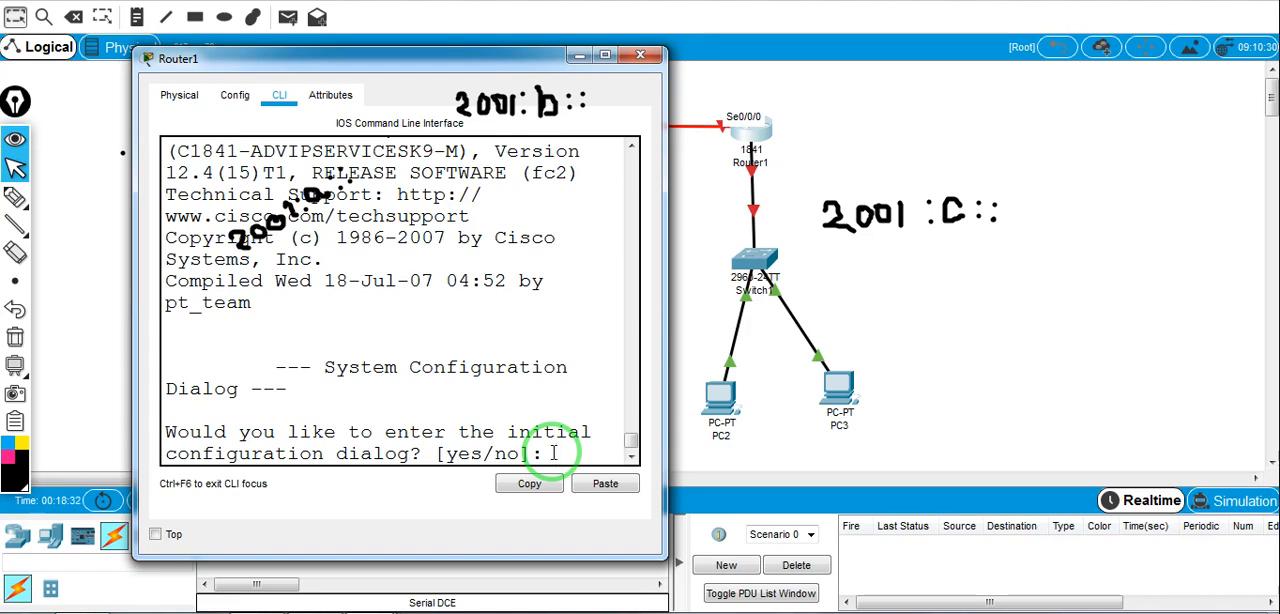
text(no)
key(Return)
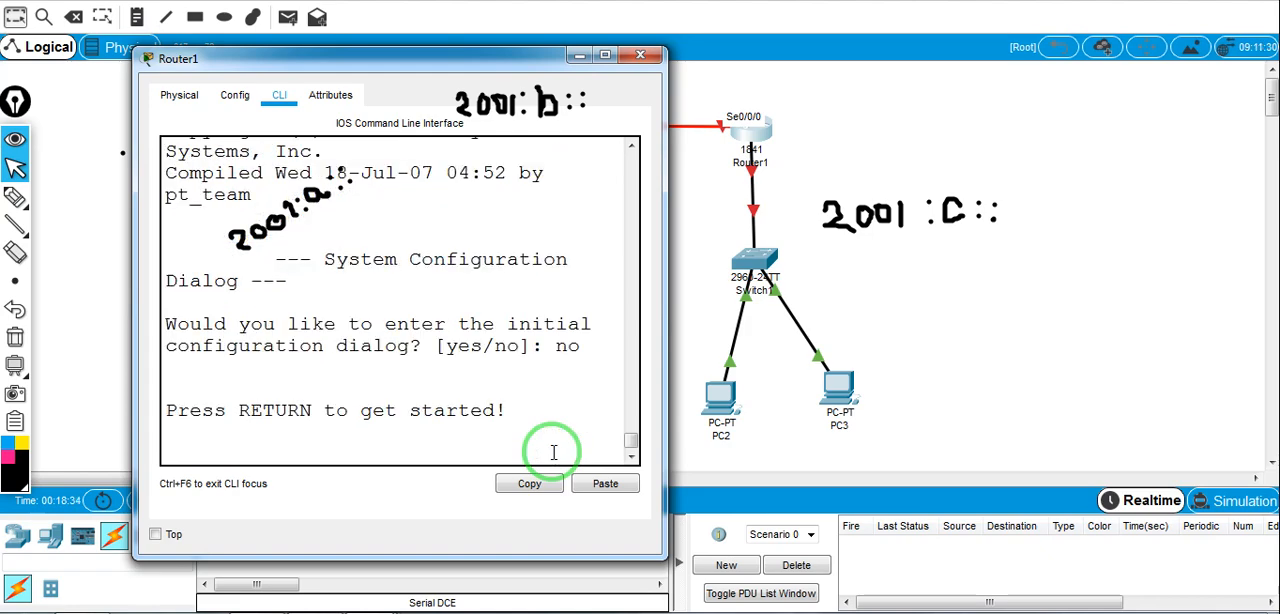
key(Return)
Enter privileged EXEC mode and global configuration mode on Router1
text(enab)
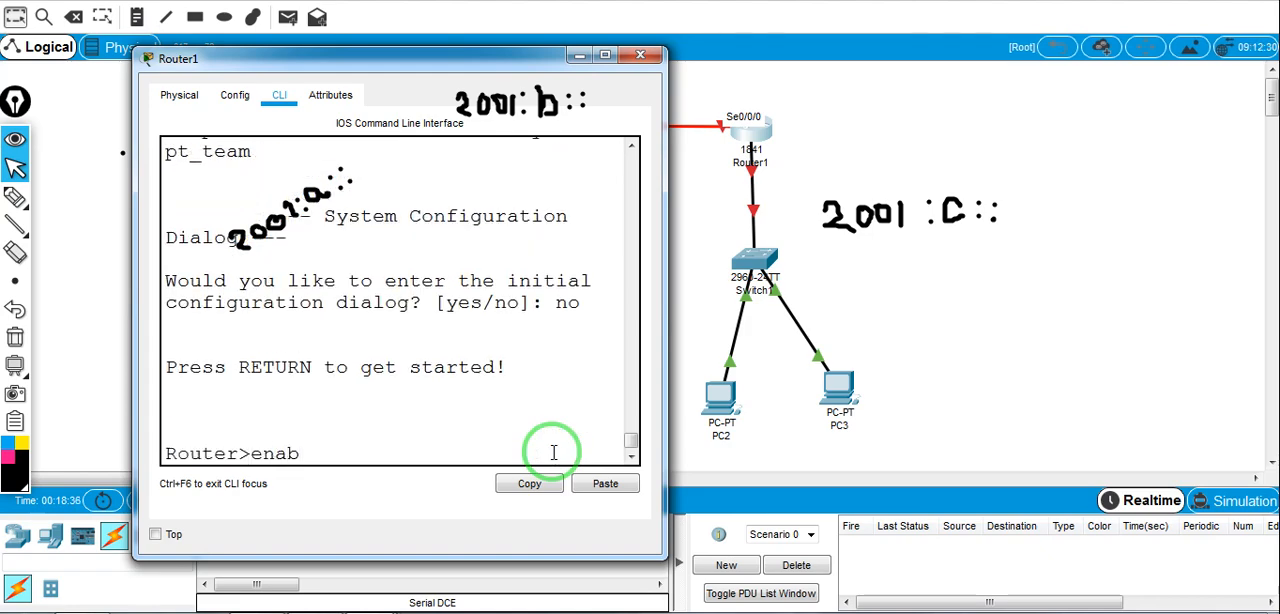
text(le)
key(Return)
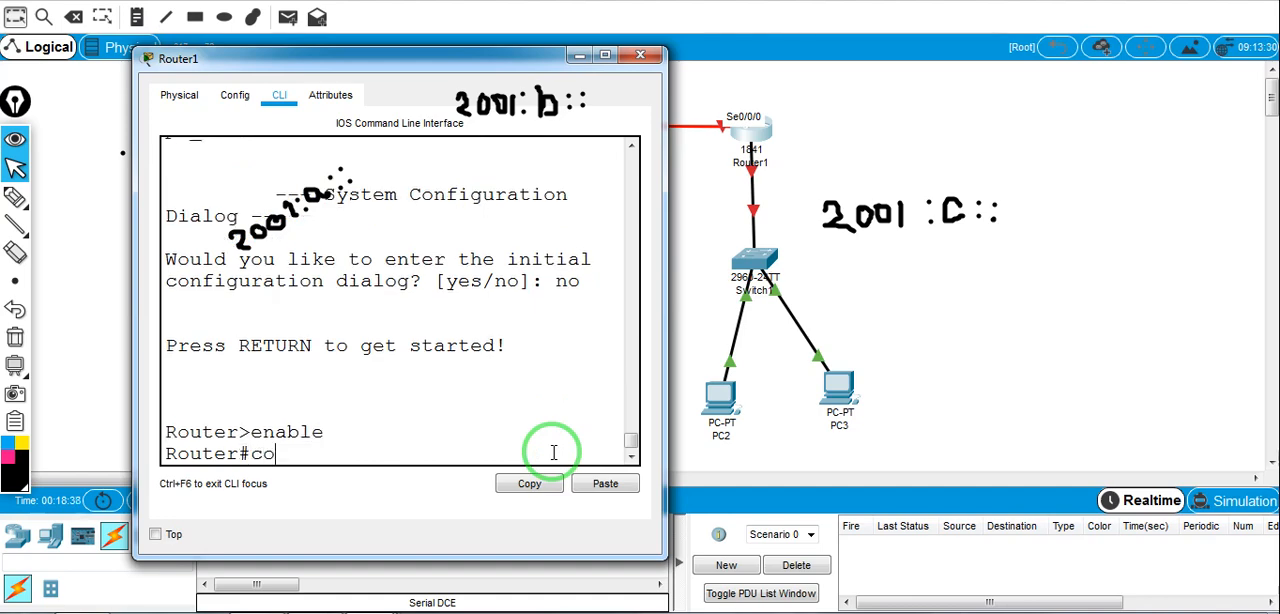
key(Return)
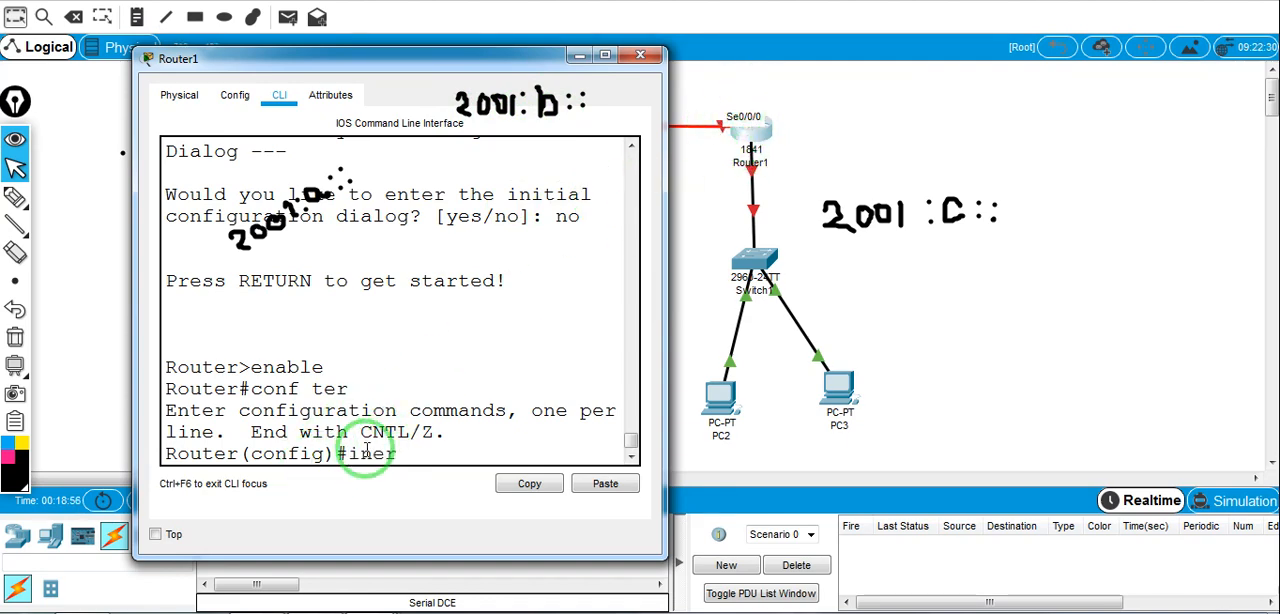
Enter interface configuration mode for Router1's serial interface s0/0/0
key(Tab)
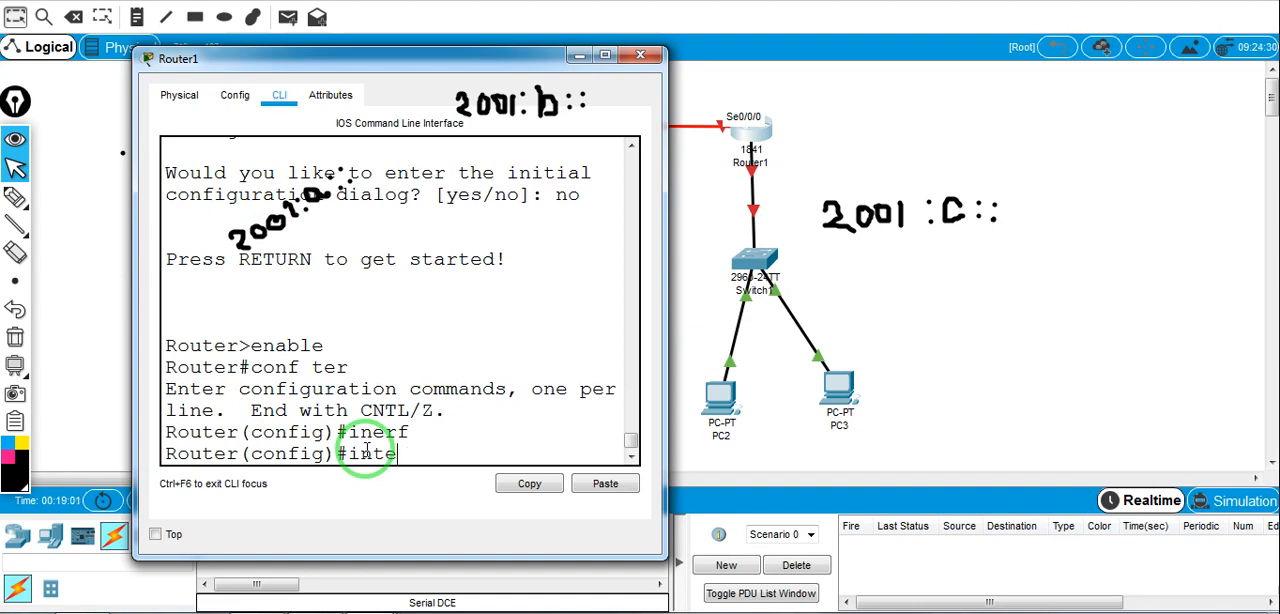
key(Tab)
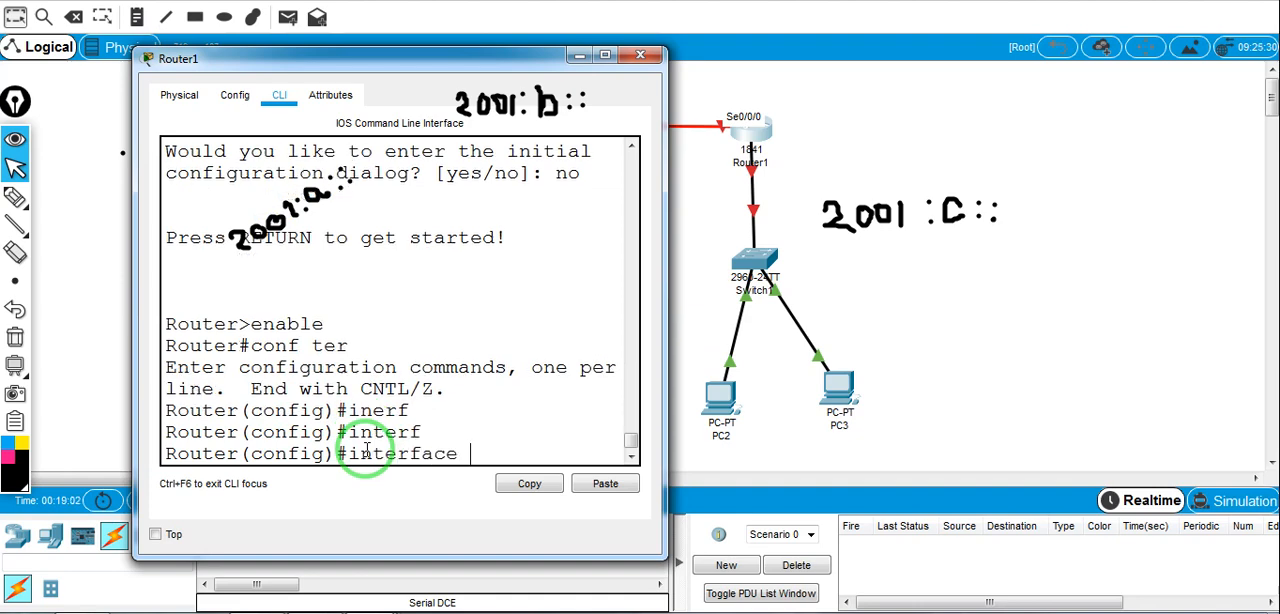
text(s)
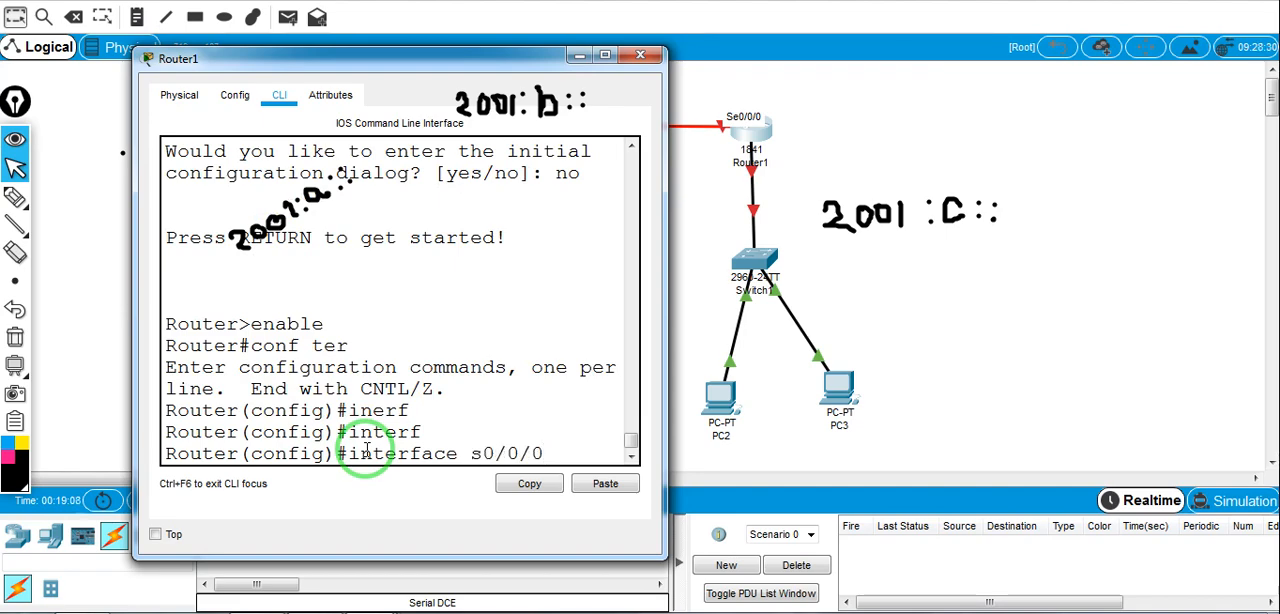
text(0/0/0)
key(Return)
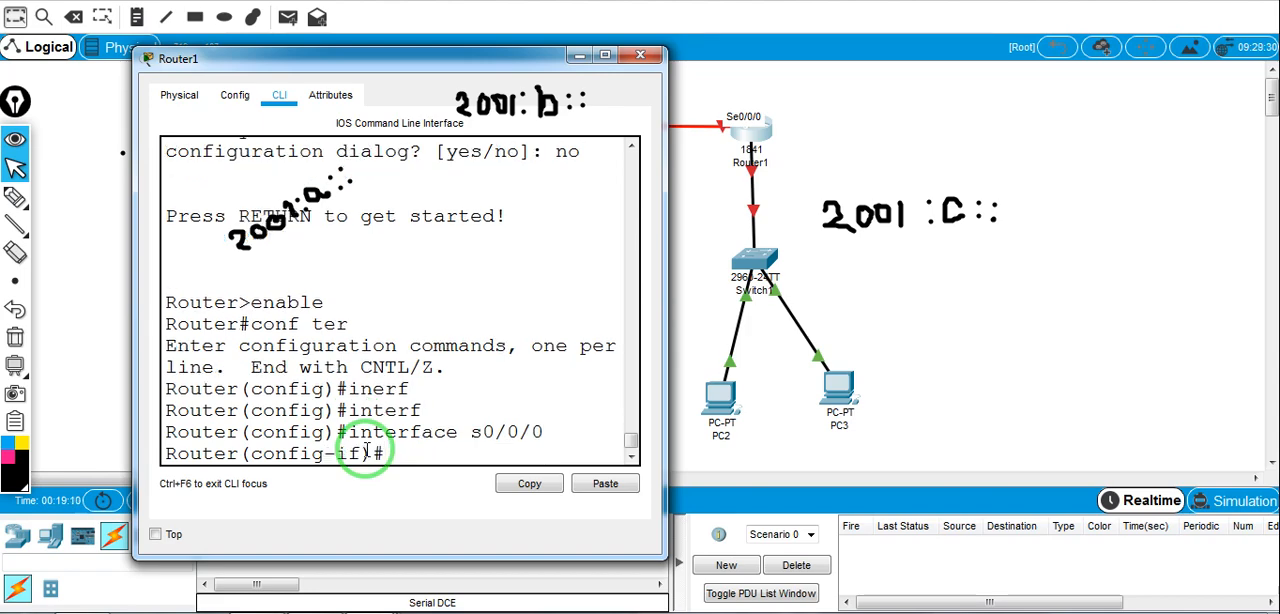
Assign the IPv6 address 2001:b::2/64 to Router1's serial interface
text(ipv6 address)
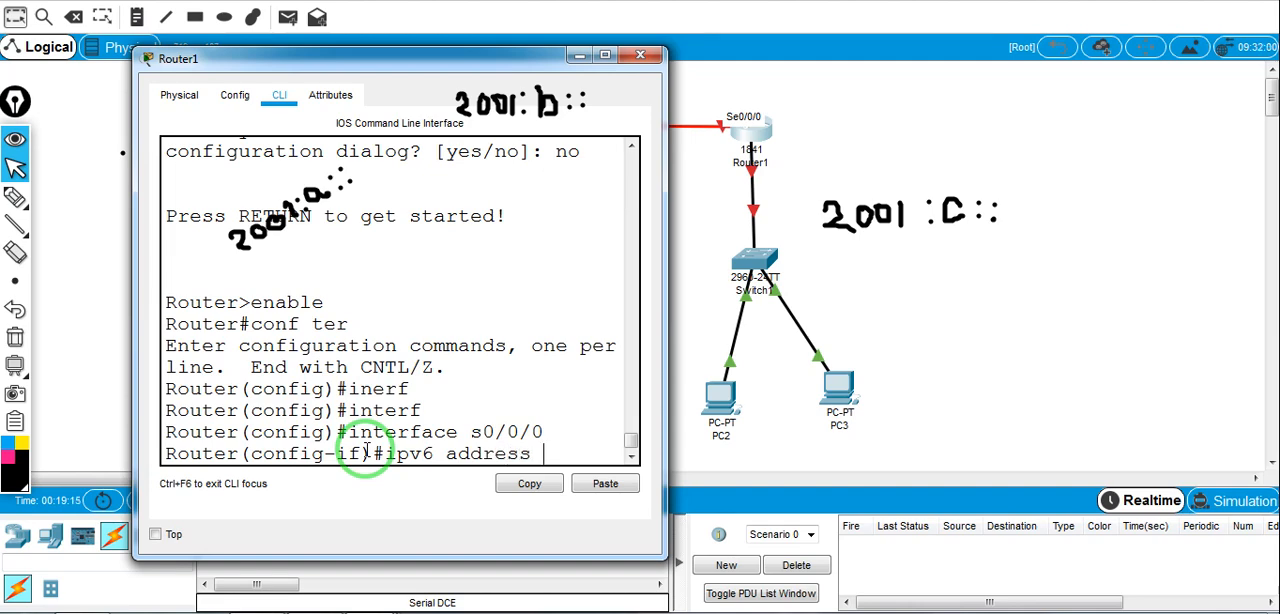
key(Tab)
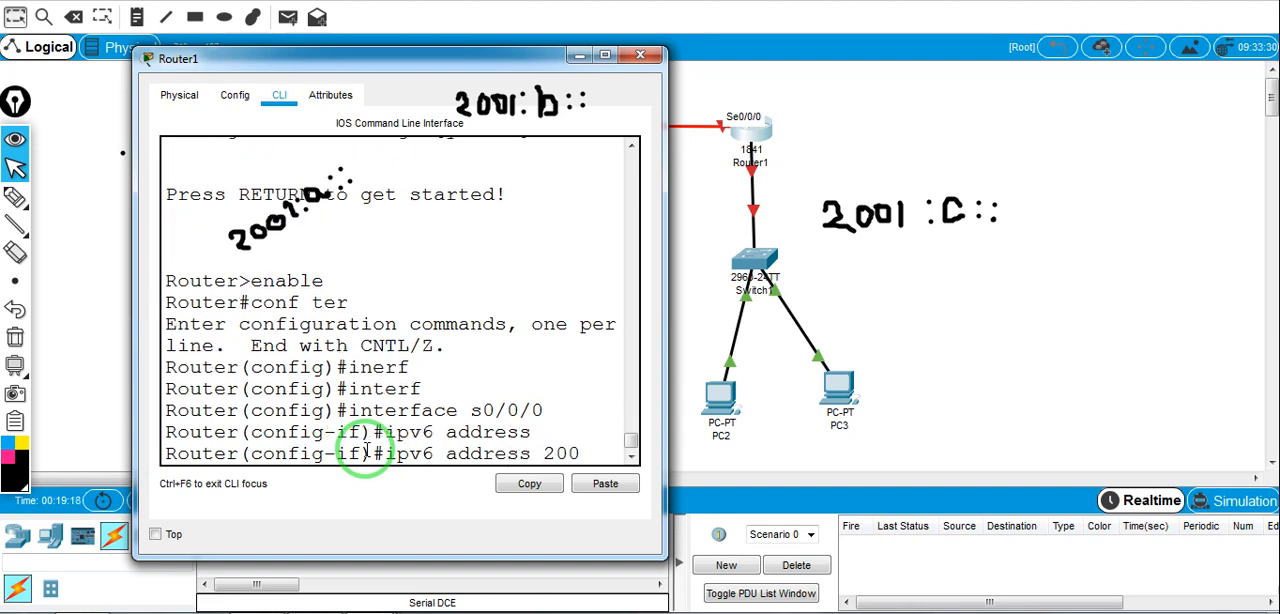
text(2001:b)
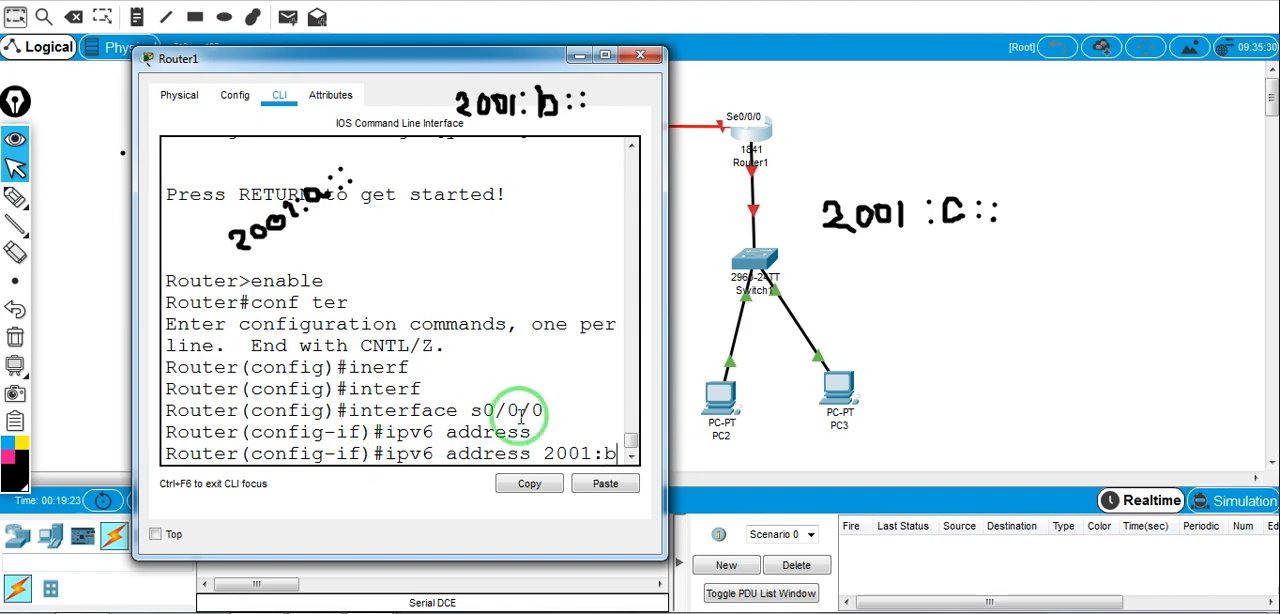
text(::)
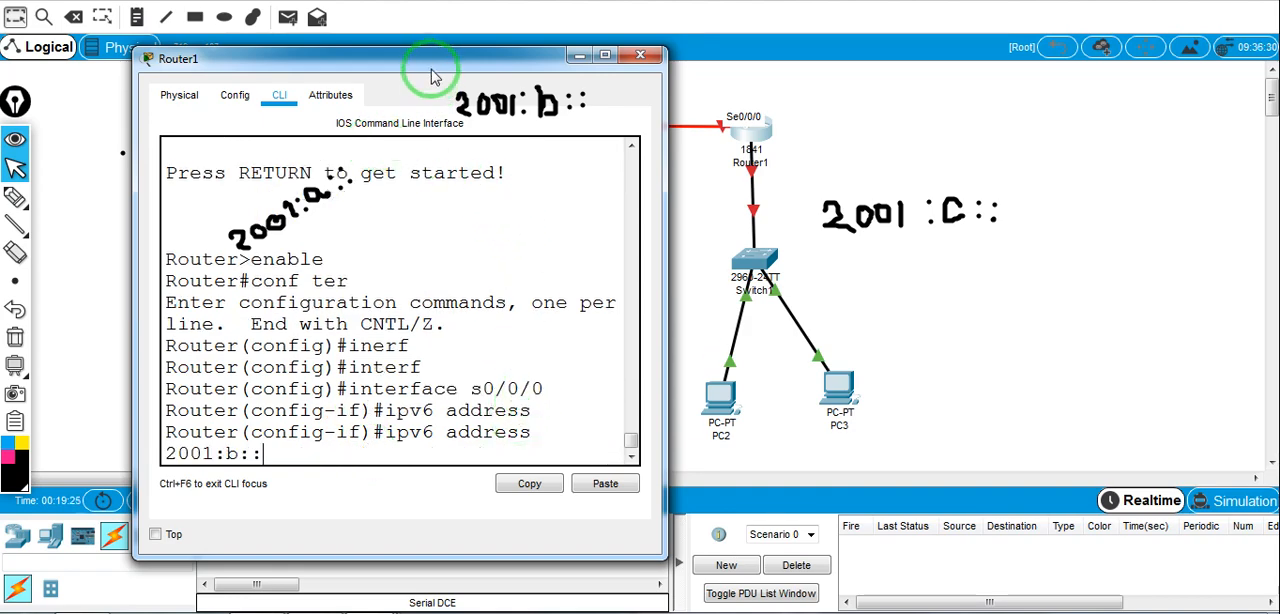
drag(429, 62, 500, 163)
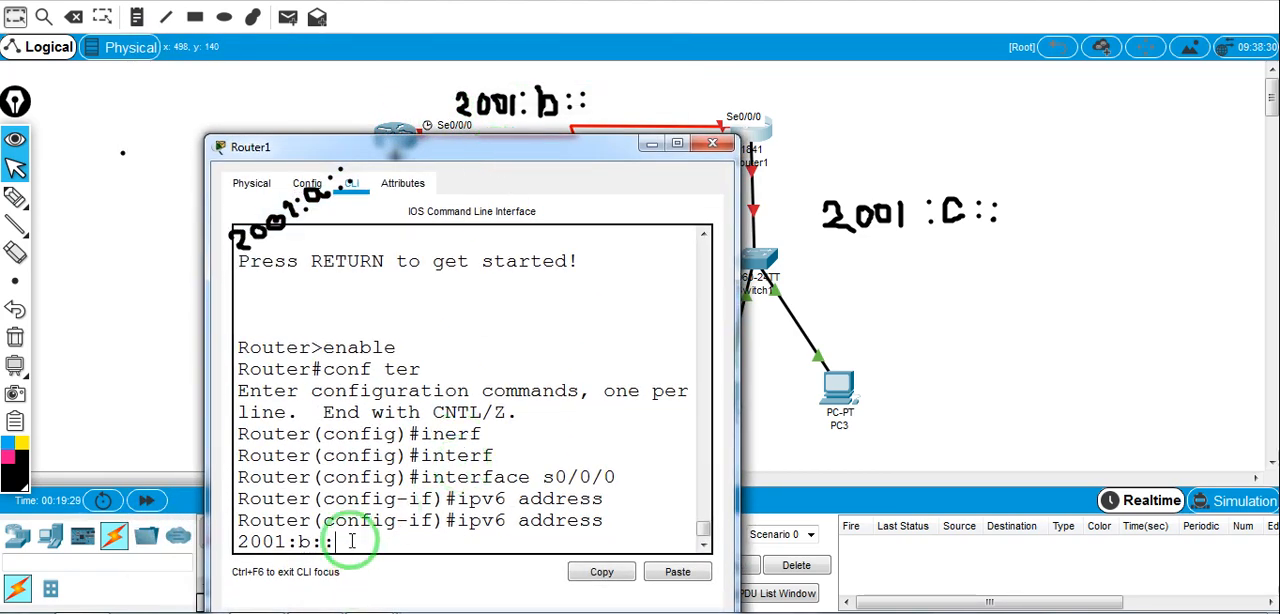
text(2/64)
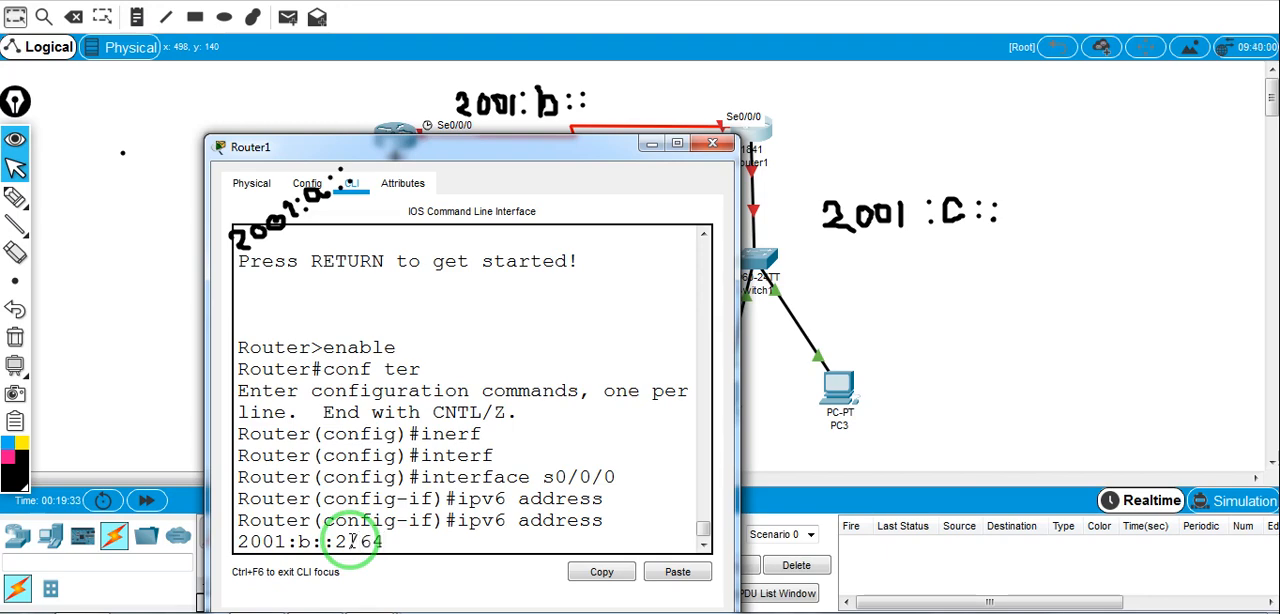
key(Return)
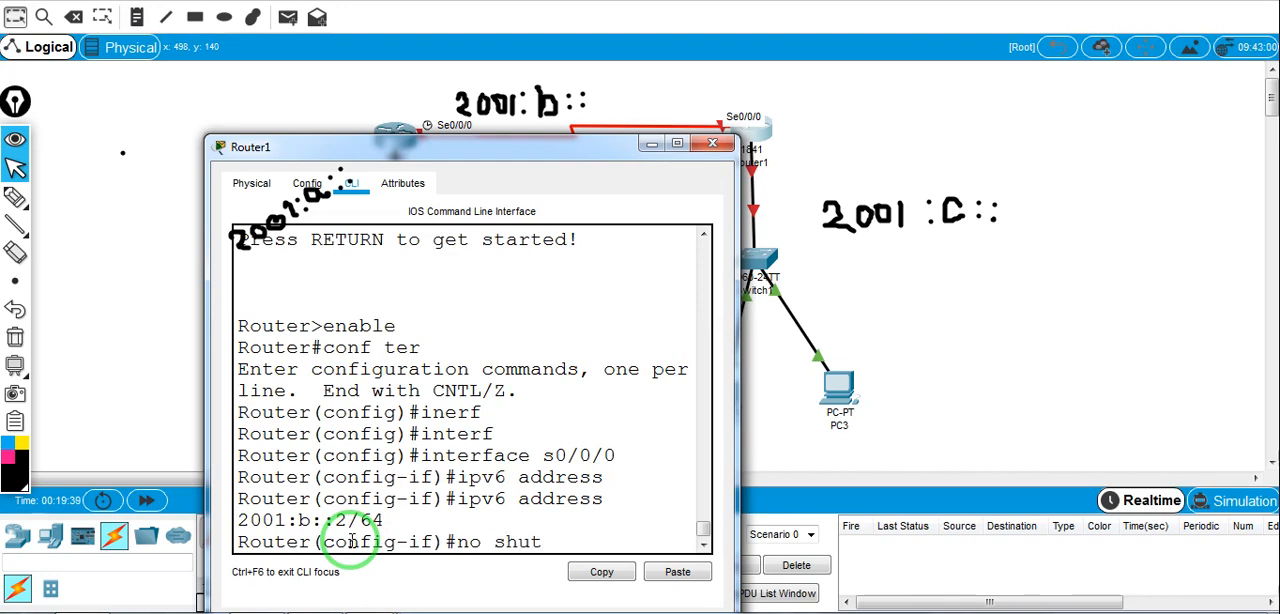
Bring up Router1's serial interface with no shutdown and exit to global configuration mode
text(no shutdown)
key(Return)
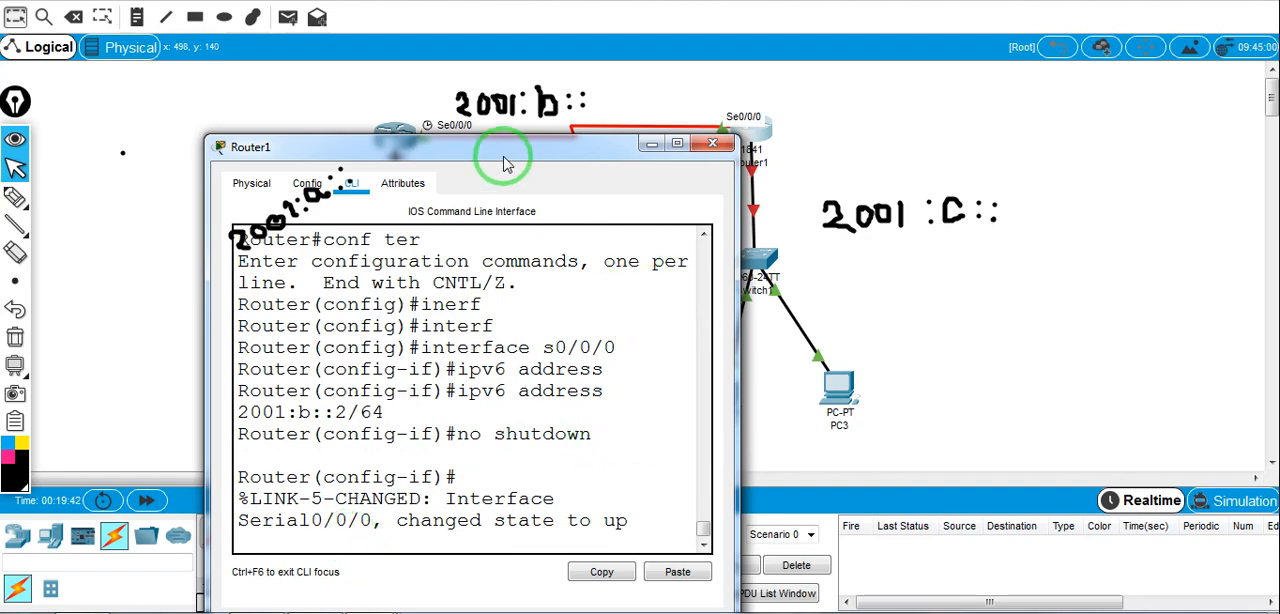
drag(505, 150, 450, 139)
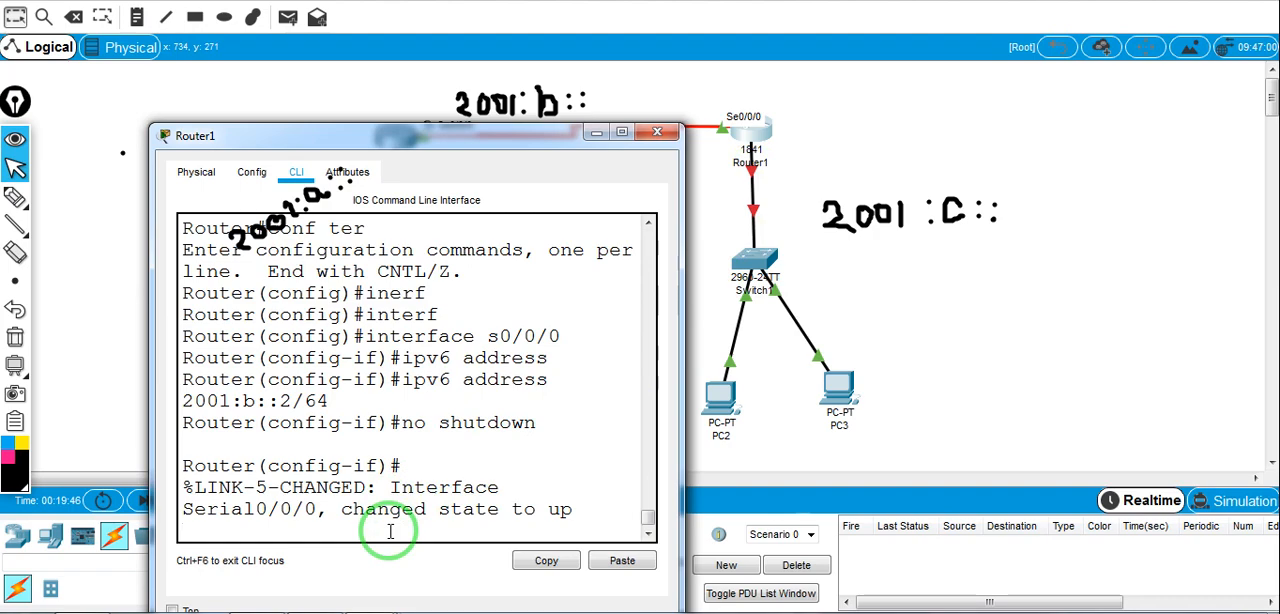
key(Return)
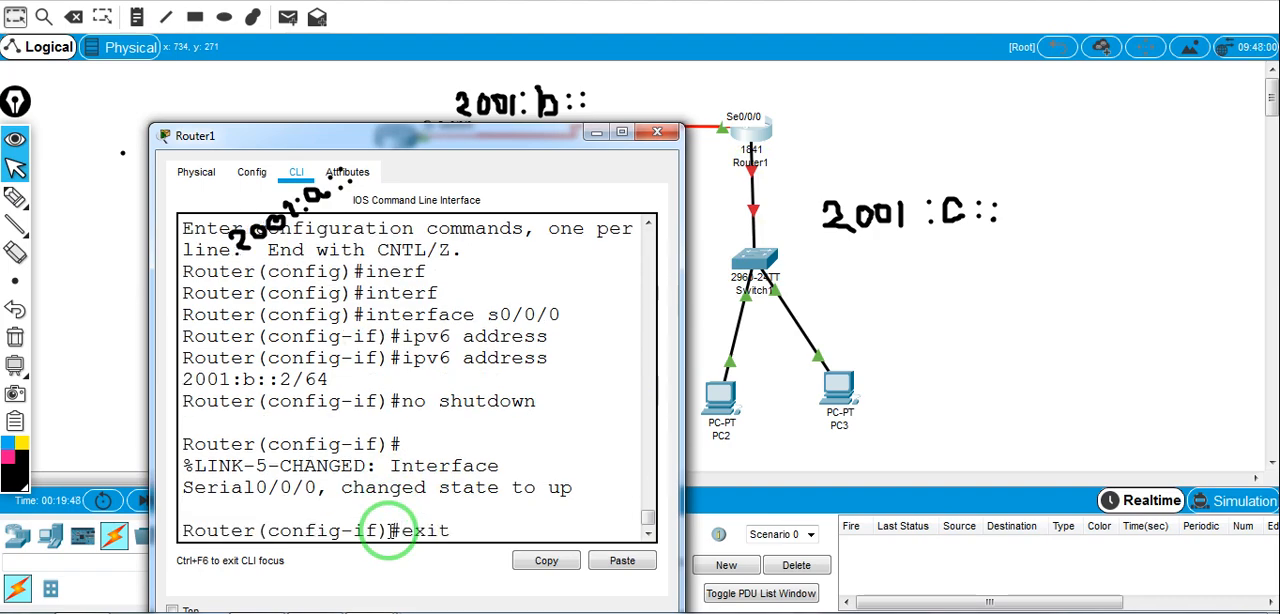
key(Return)
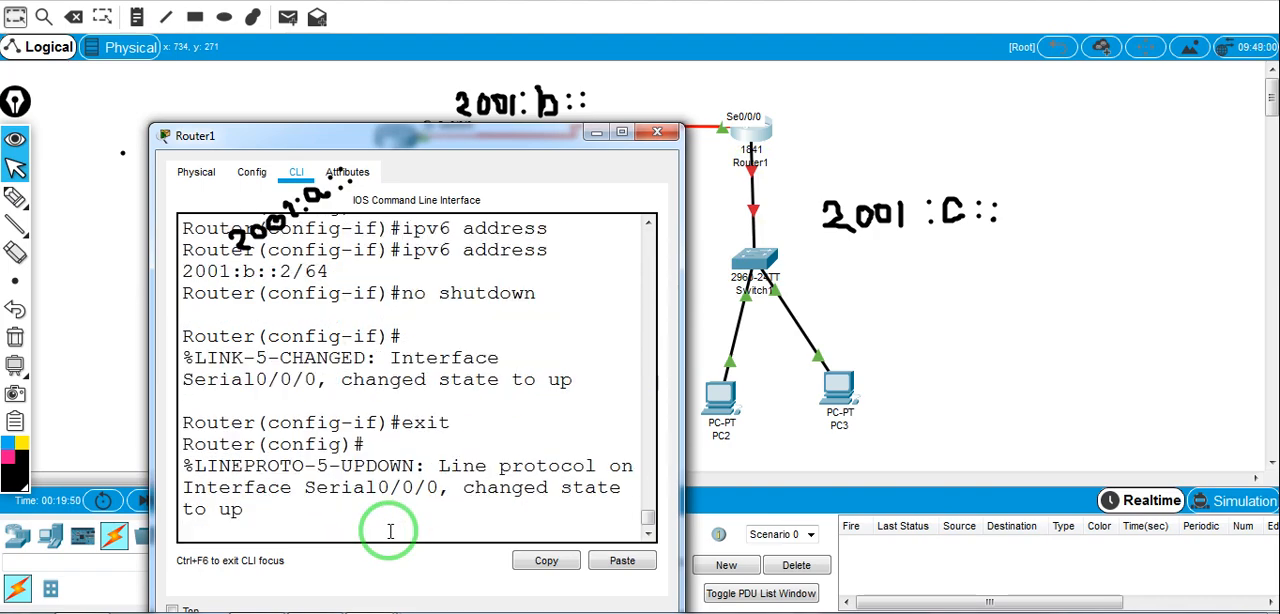
Enter interface configuration mode for Router1's FastEthernet interface f0/0
key(Return)
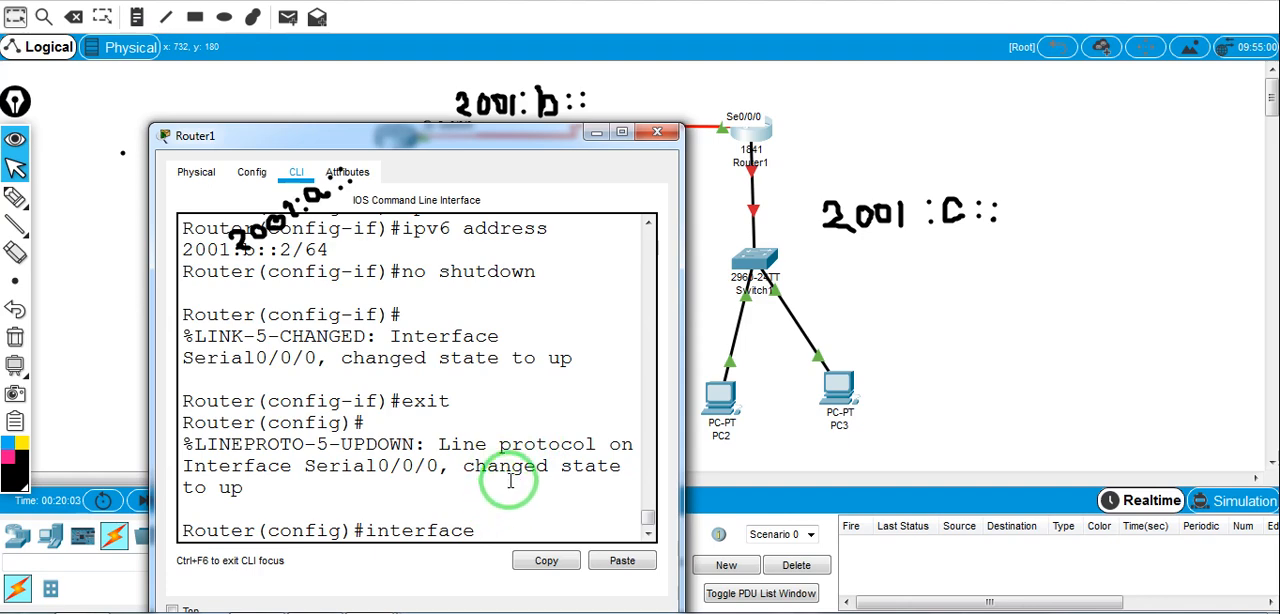
text(f)
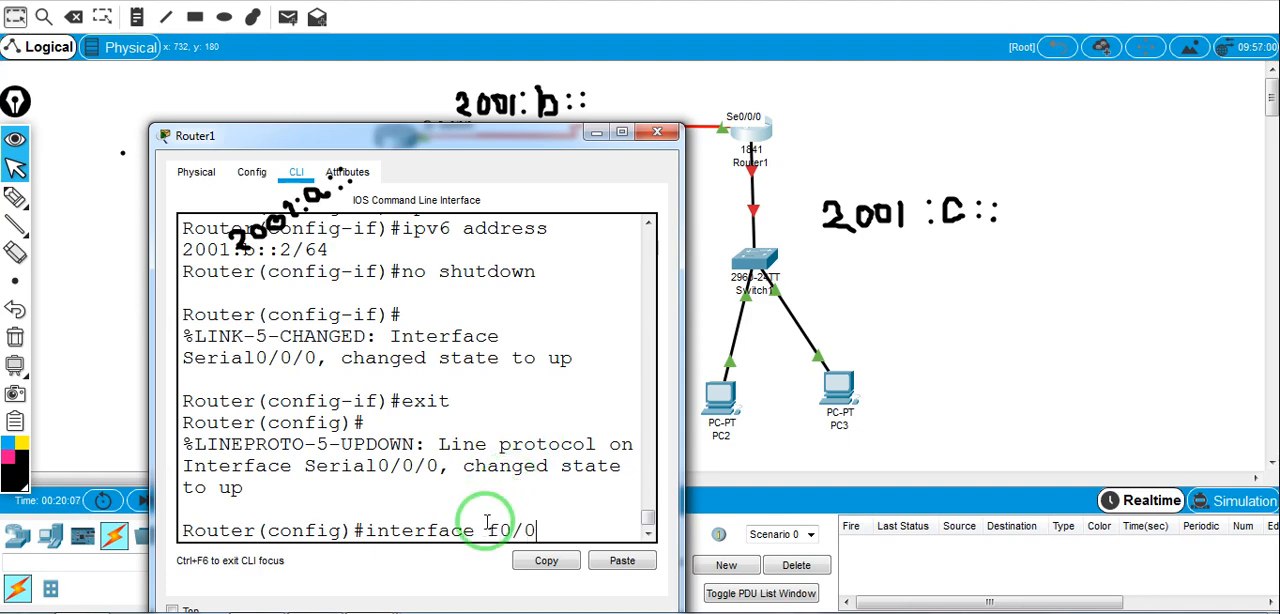
text(0/0)
key(Return)
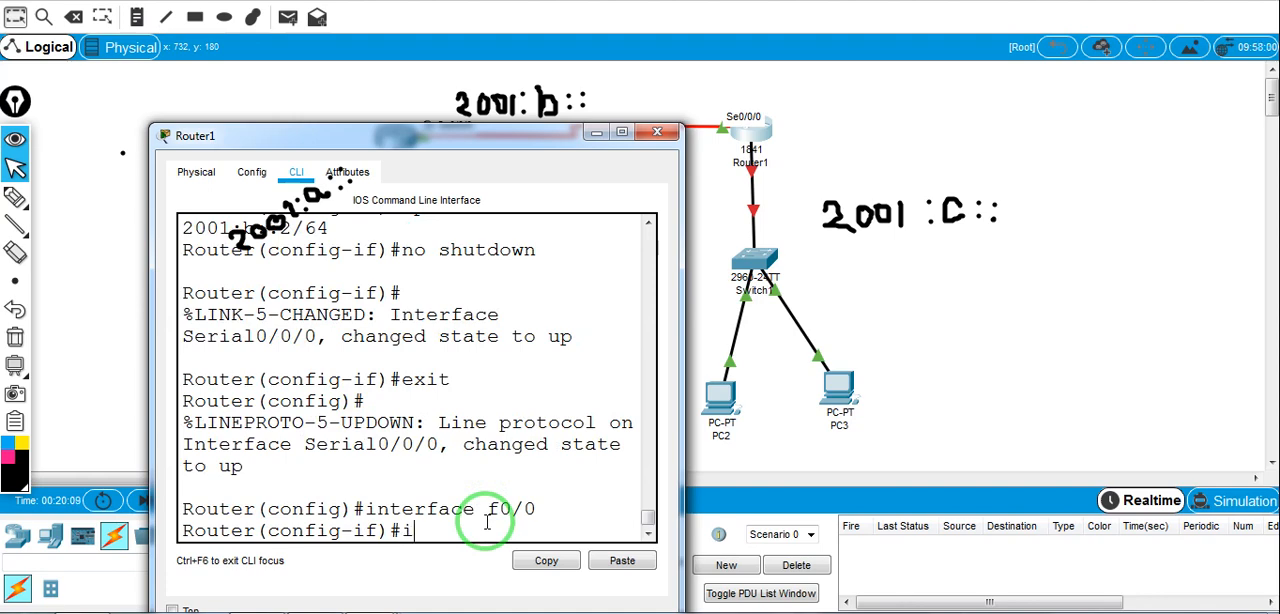
Assign the IPv6 address 2001:c::1/64 to Router1's f0/0 interface and bring it up with no shutdown
text(ipv6 address)
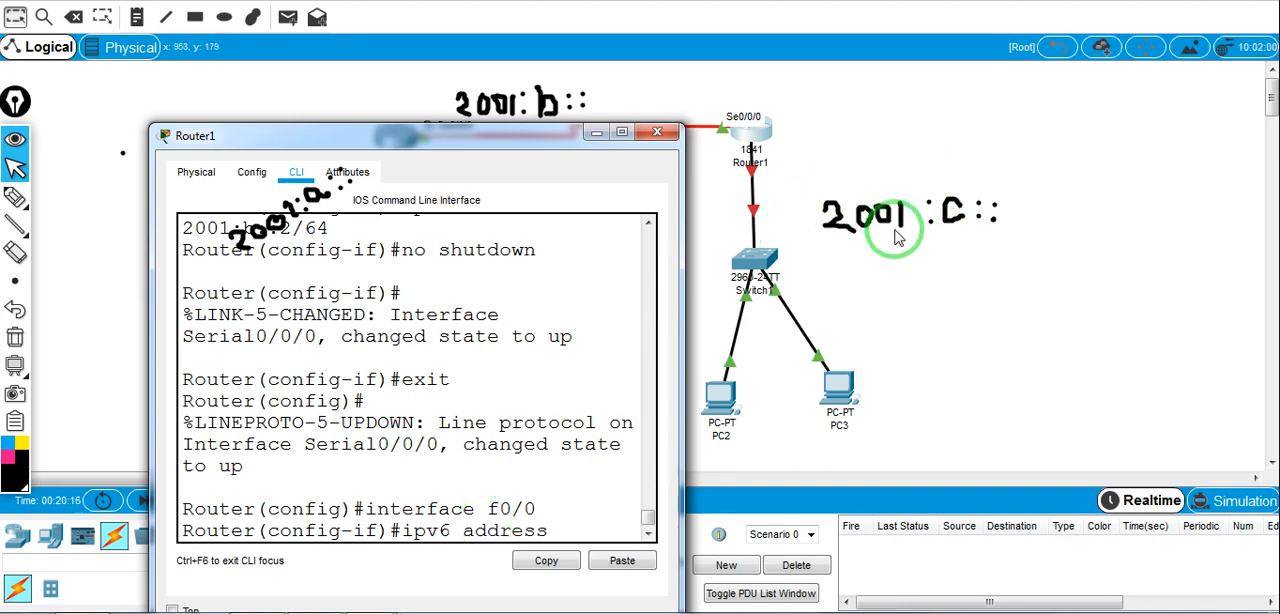
text(001:)
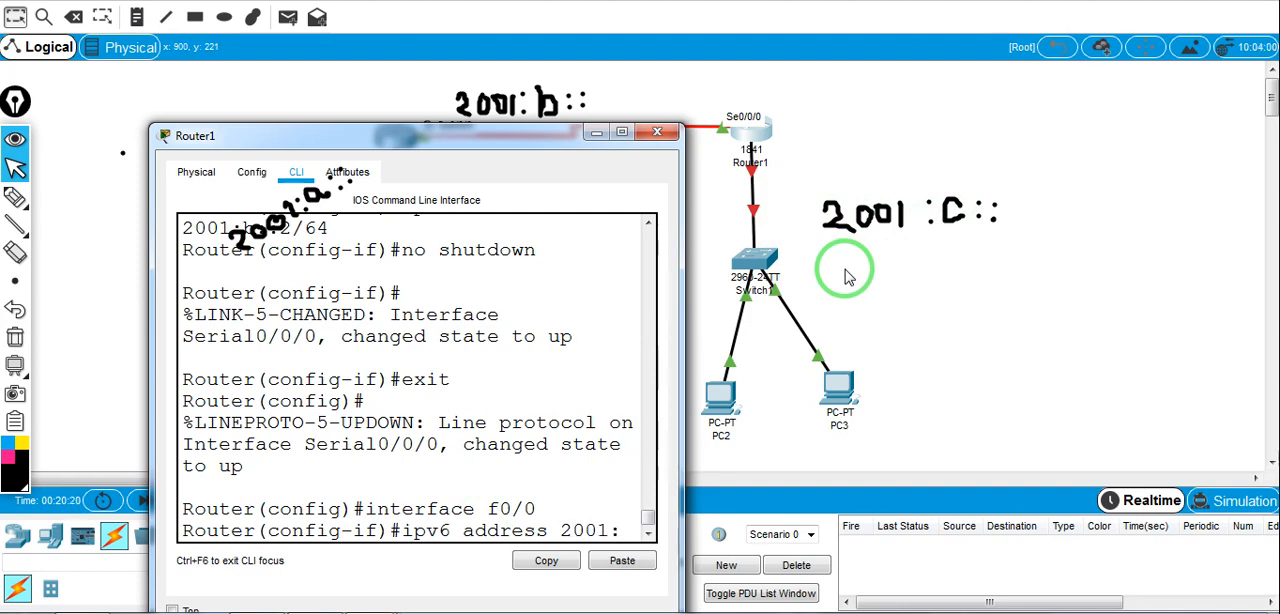
text(c::)
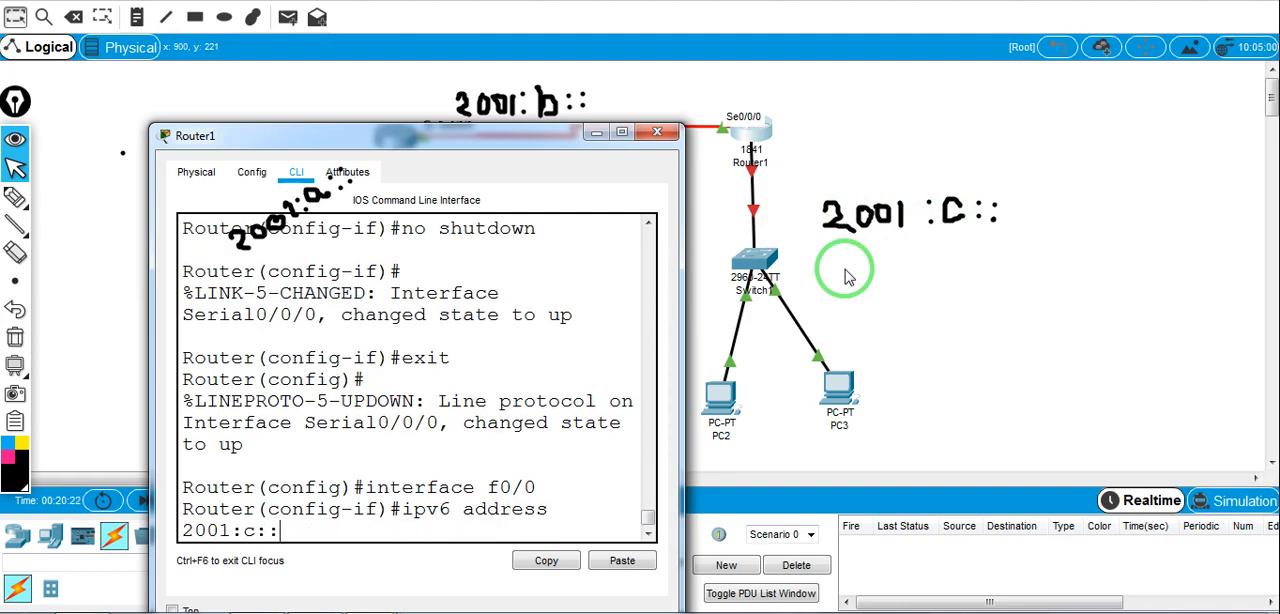
text(1/64)
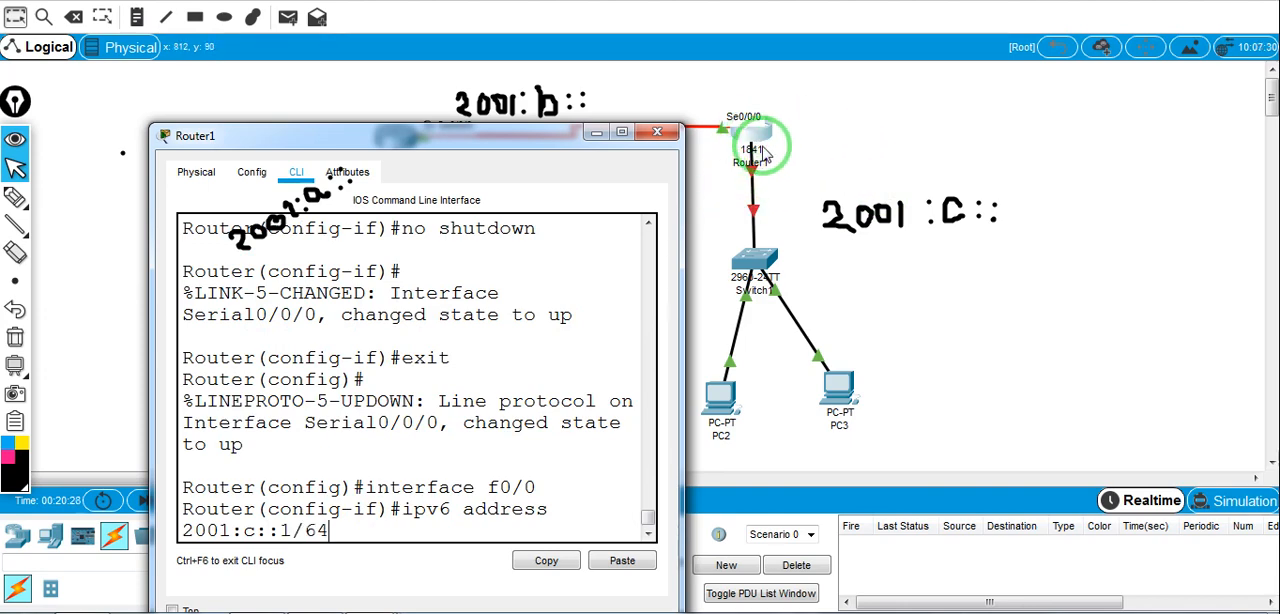
key(Return)
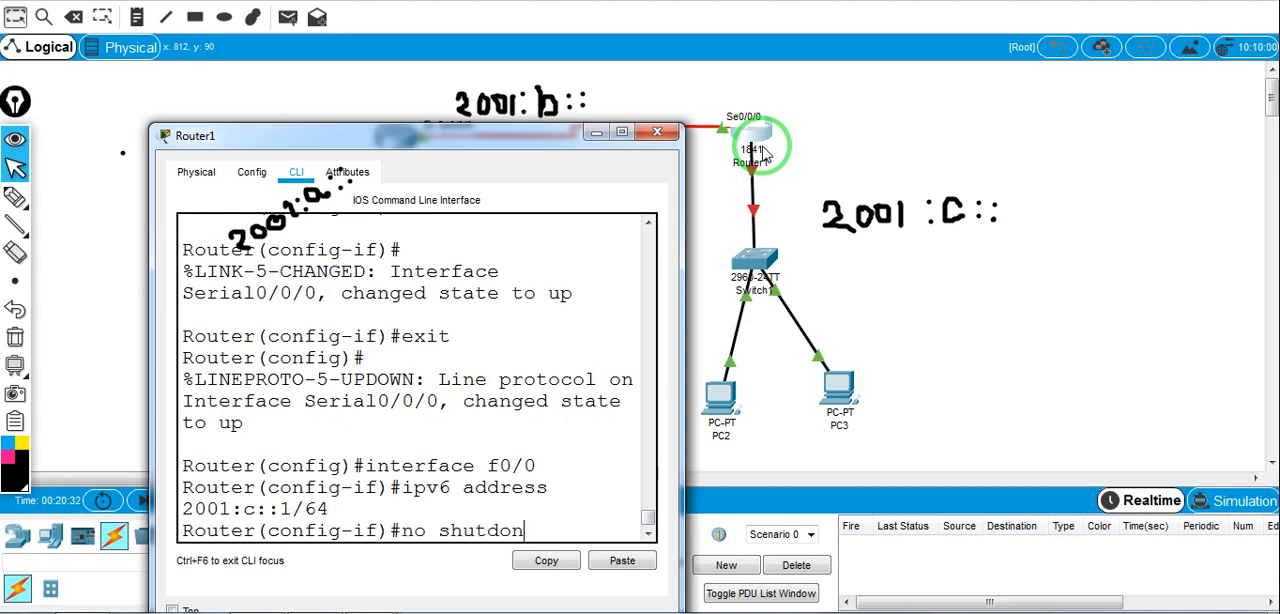
key(Return)
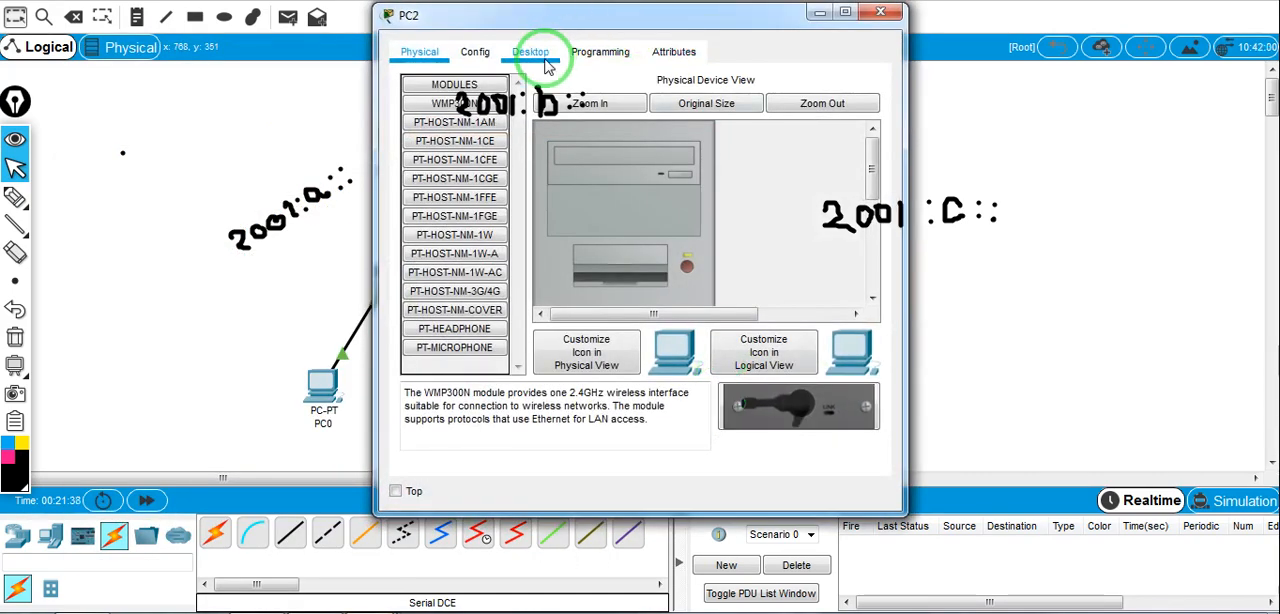
Open PC2's IP configuration beside the topology and set its static IPv6 address to 2001:c::2 with prefix length 64
click(528, 52)
click(486, 155)
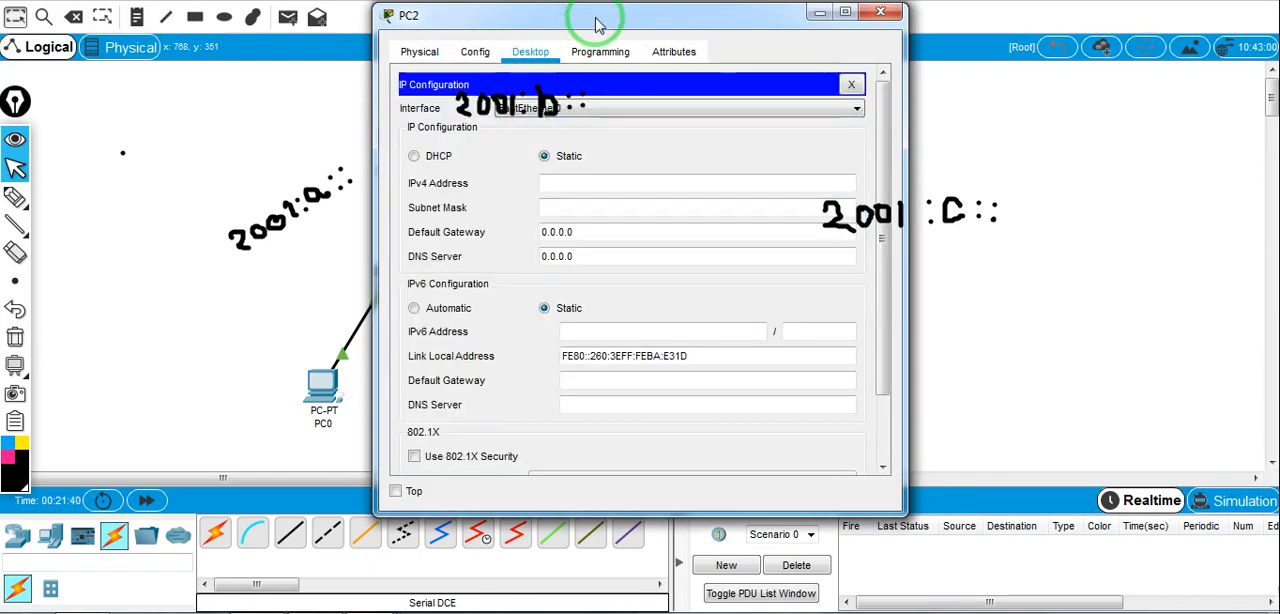
drag(600, 24, 393, 50)
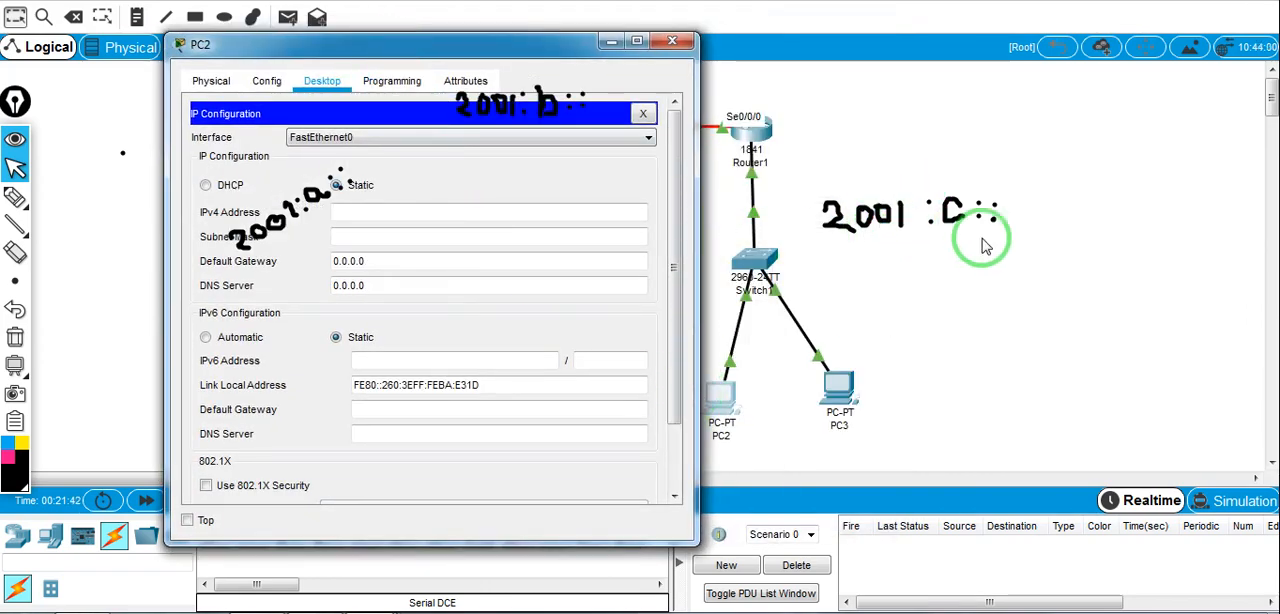
click(398, 365)
text(2001:c::2)
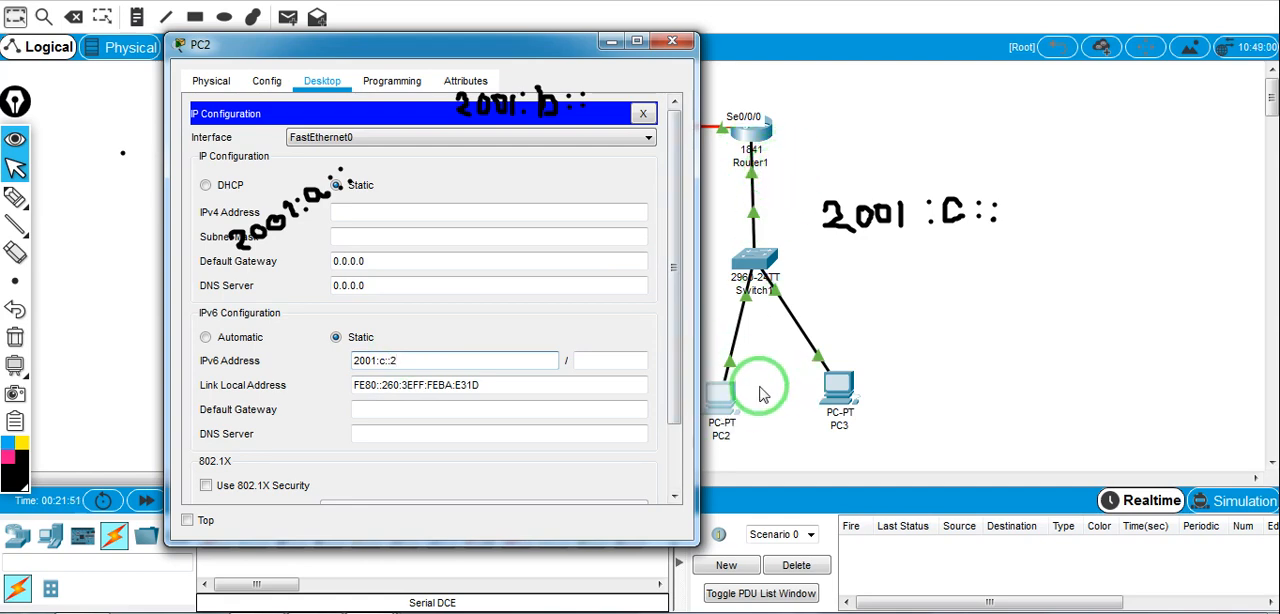
click(630, 366)
text(64)
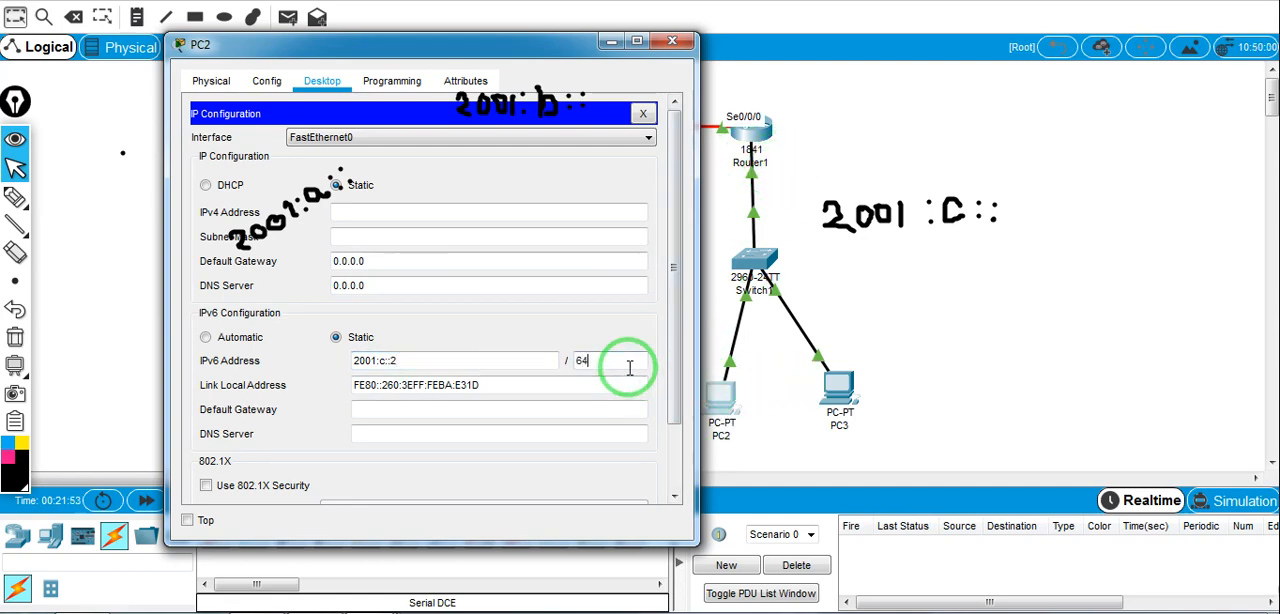
Set PC2's IPv6 default gateway to 2001:c::1, reusing the PC's copied IPv6 address
drag(340, 362, 420, 357)
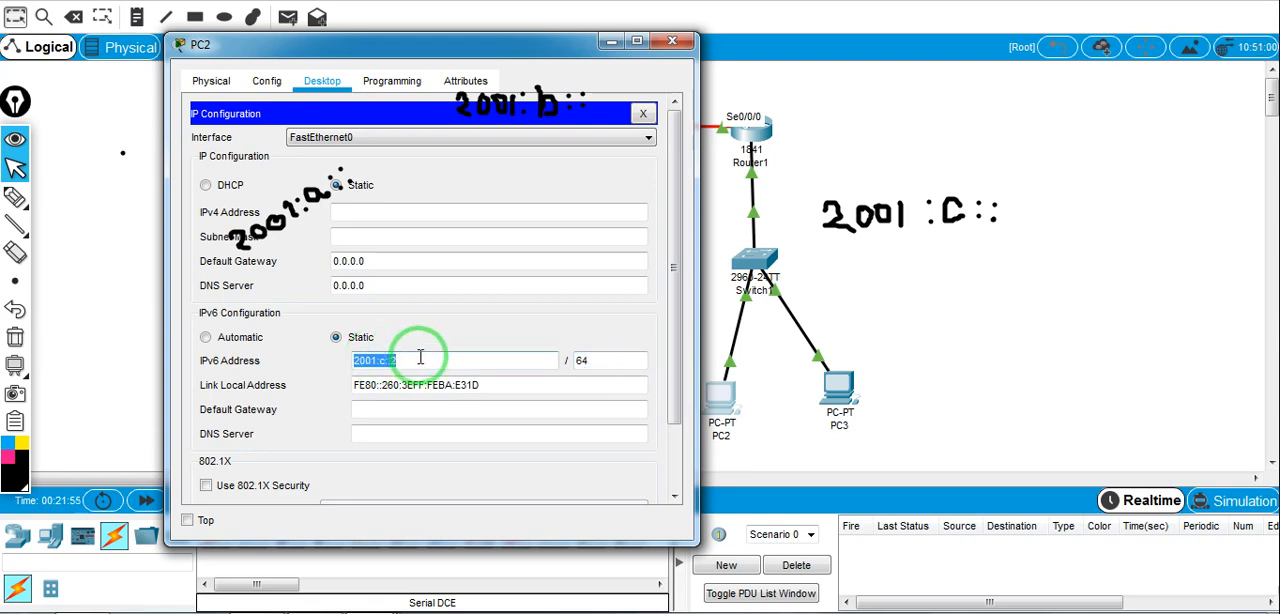
key(ctrl+c)
click(400, 409)
key(ctrl+v)
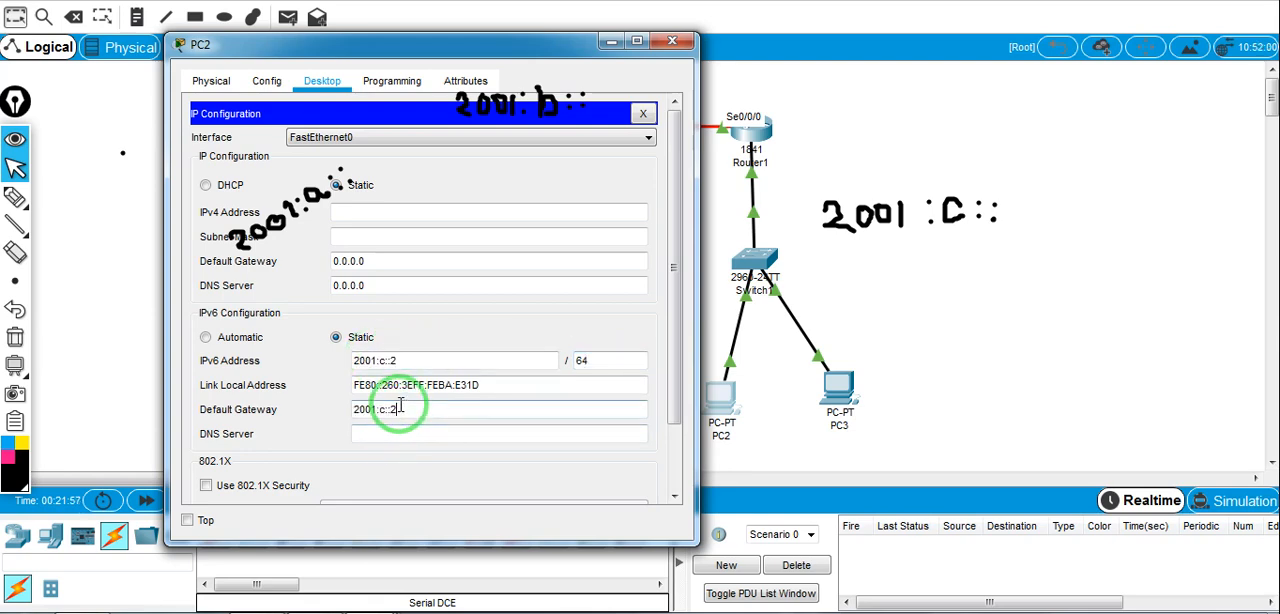
text(1)
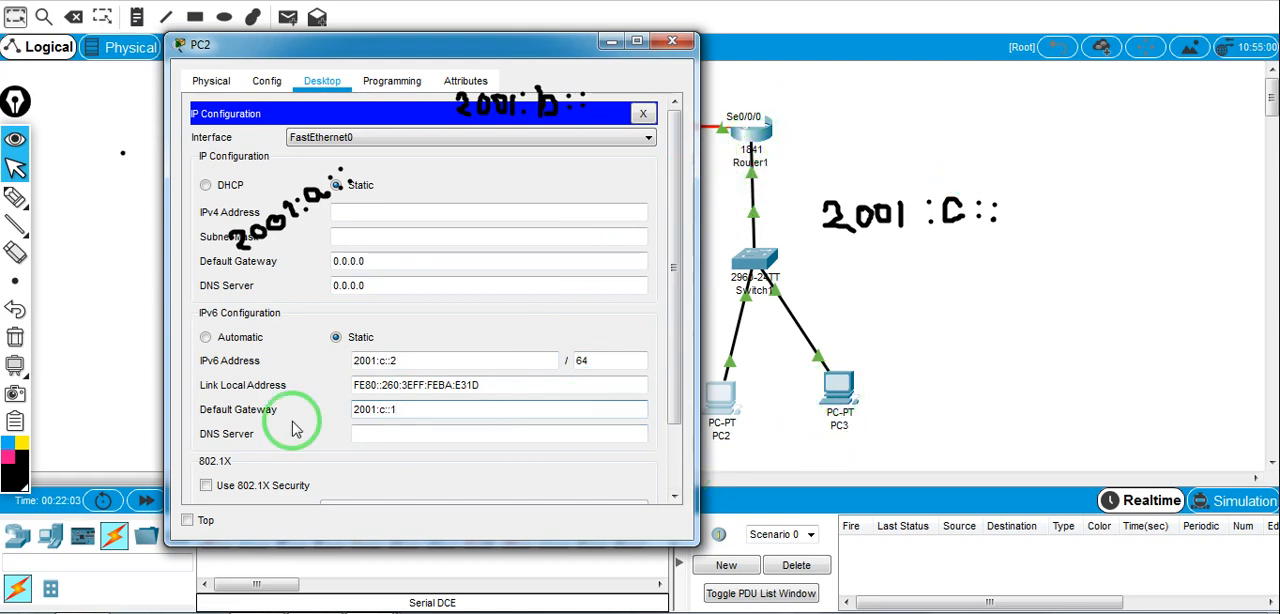
Open PC3's IP configuration and set its static IPv6 address to 2001:c::3 with prefix length 64
click(838, 390)
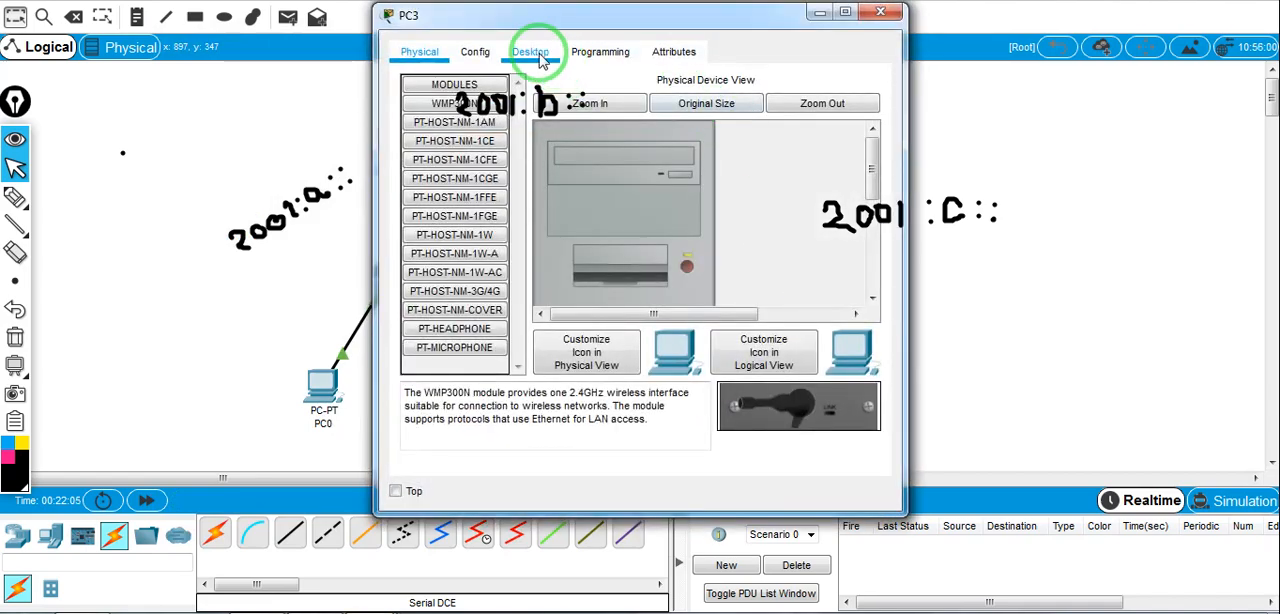
click(530, 51)
click(471, 107)
click(656, 333)
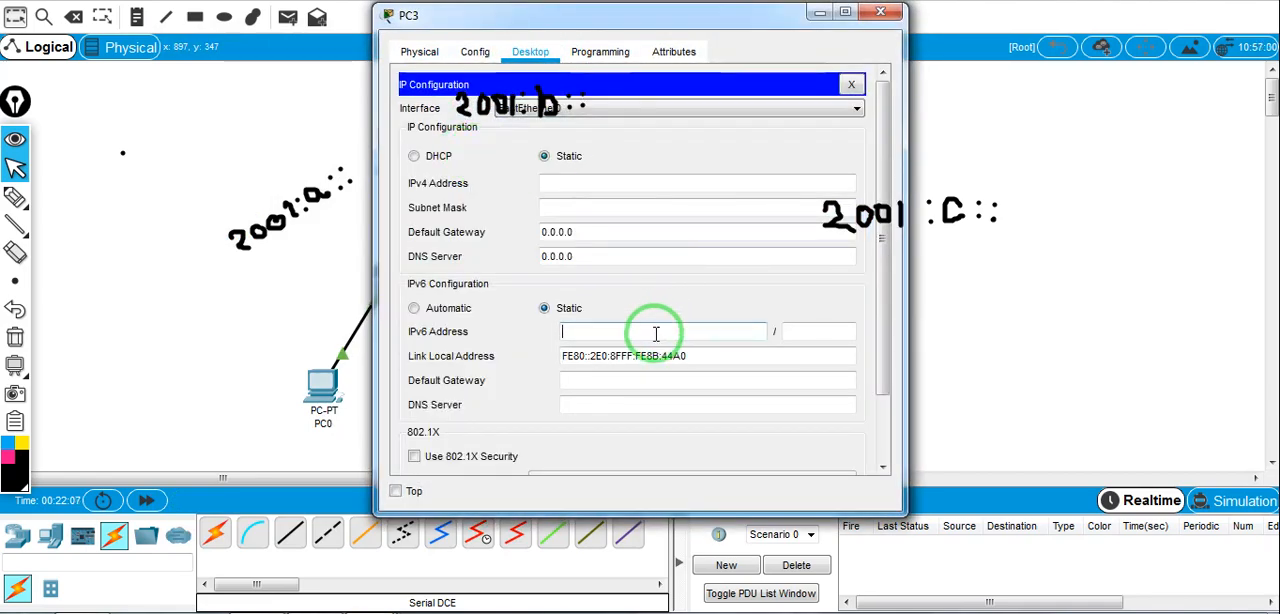
text(2001:c::3)
click(828, 333)
text(64)
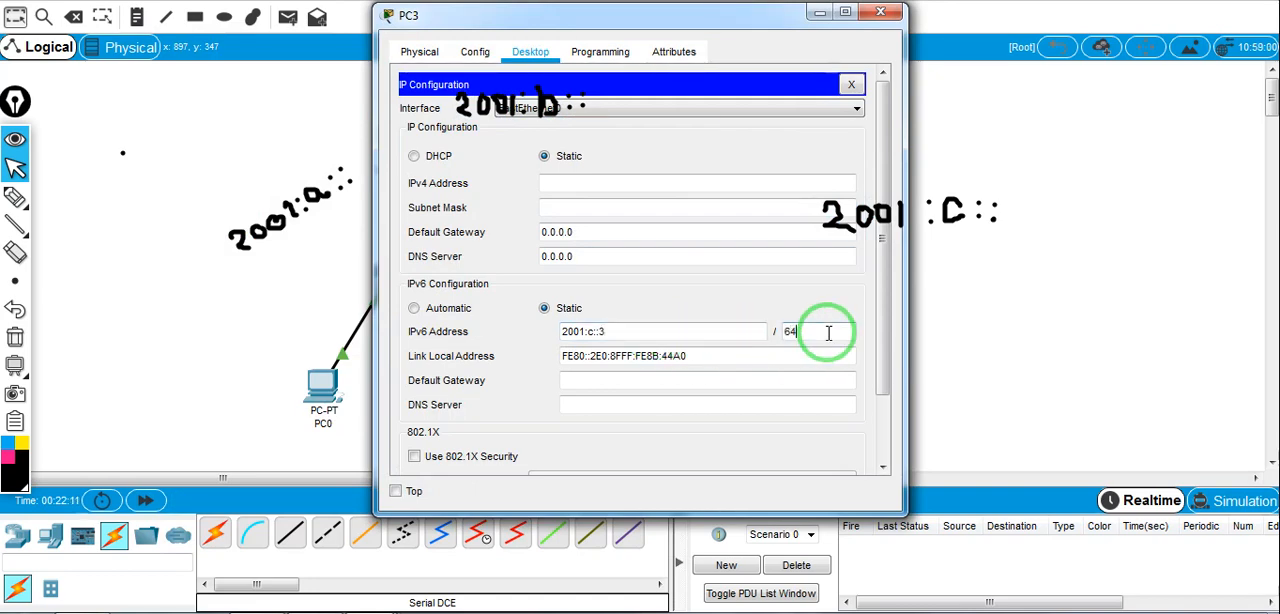
Set PC3's IPv6 default gateway to 2001:c::1 and close its configuration window
click(613, 380)
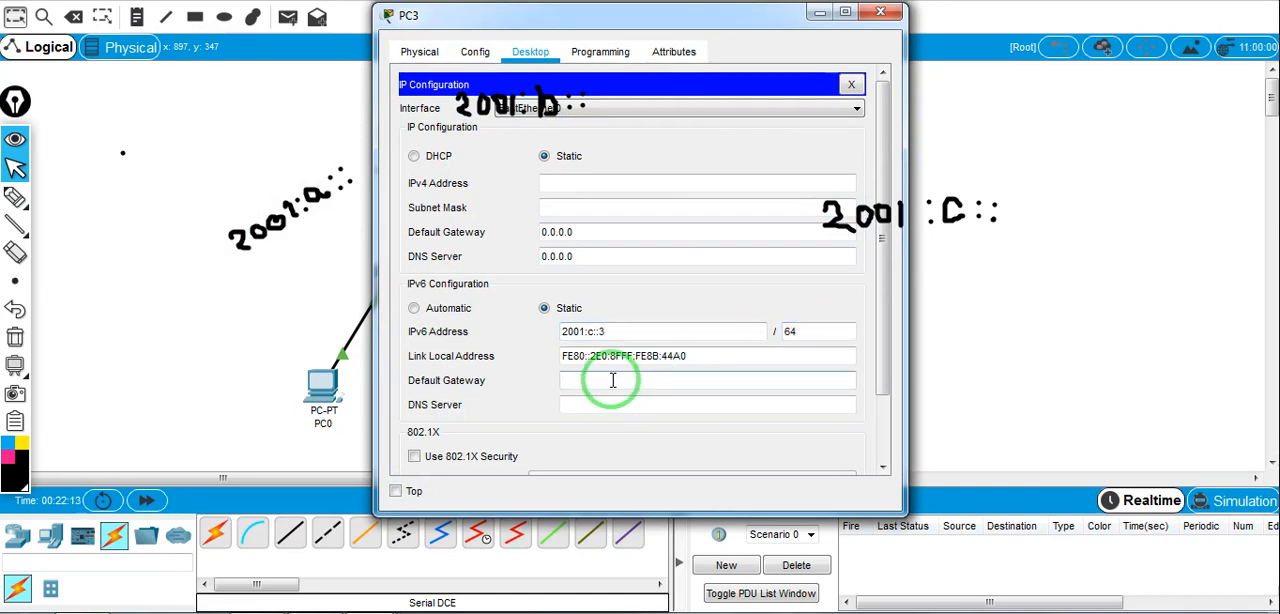
text(2001:c::1)
drag(720, 15, 498, 60)
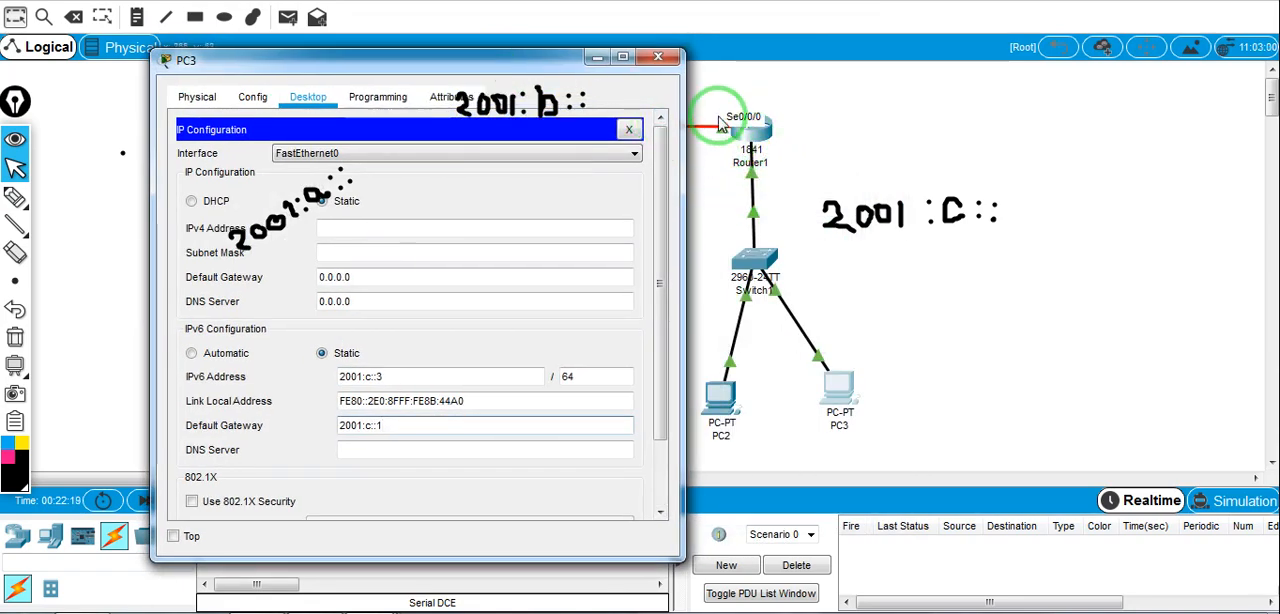
click(658, 57)
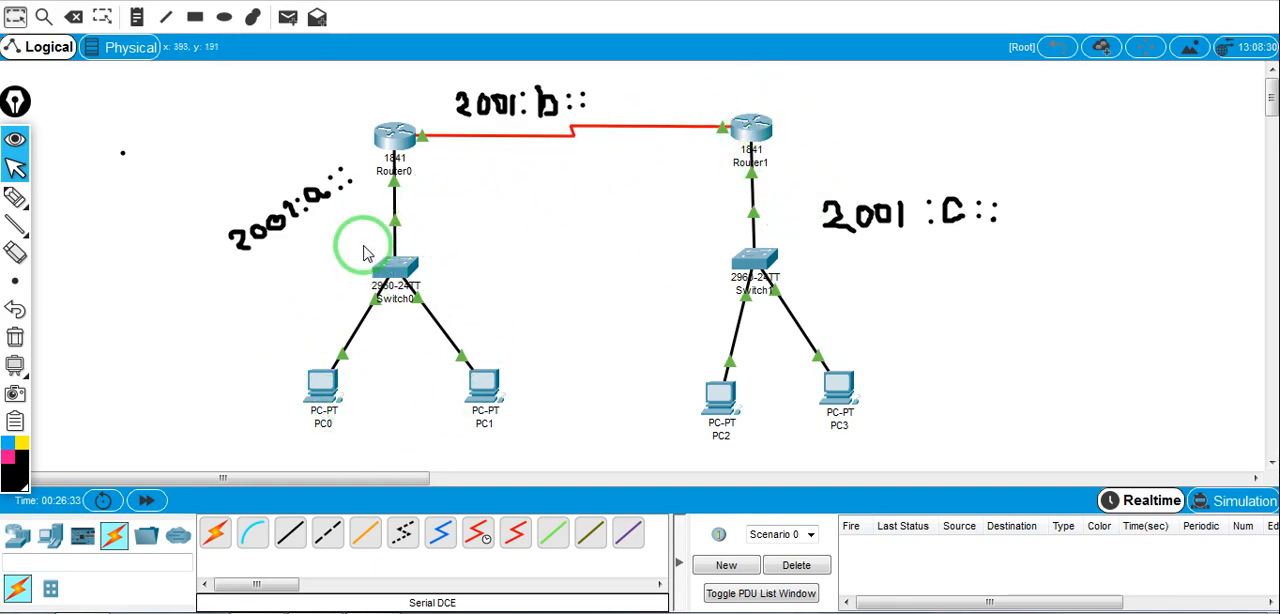
Open Router0's command line beside the topology and list its IPv6 routing table with show ipv6 route
click(398, 136)
drag(537, 20, 843, 120)
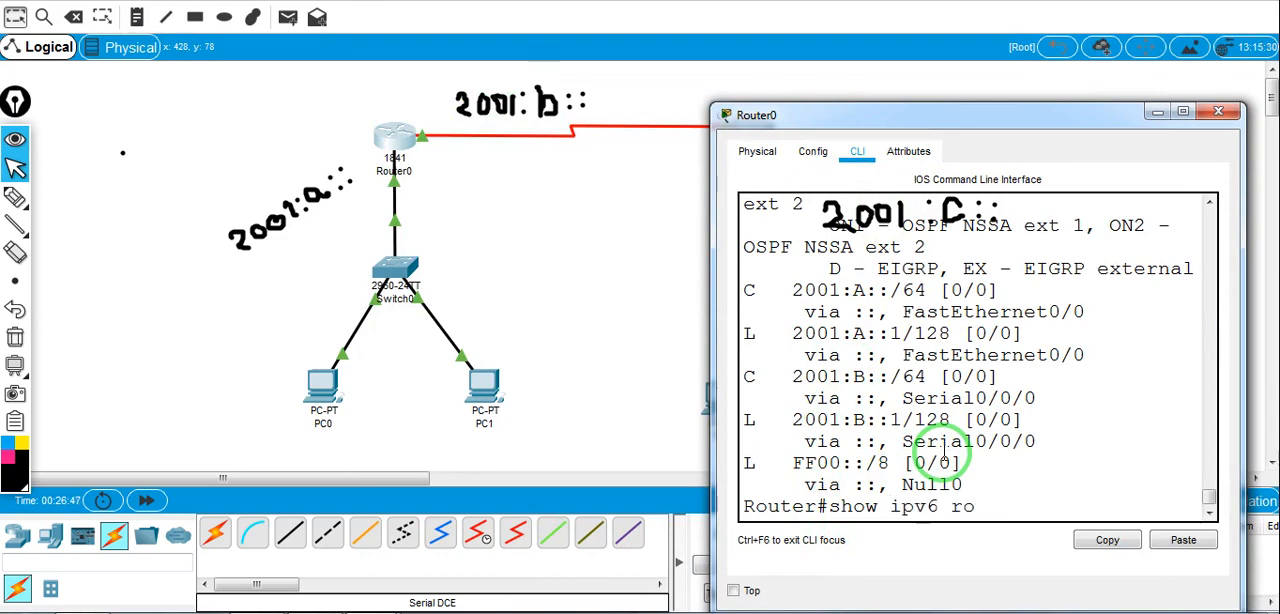
text(ute)
key(Return)
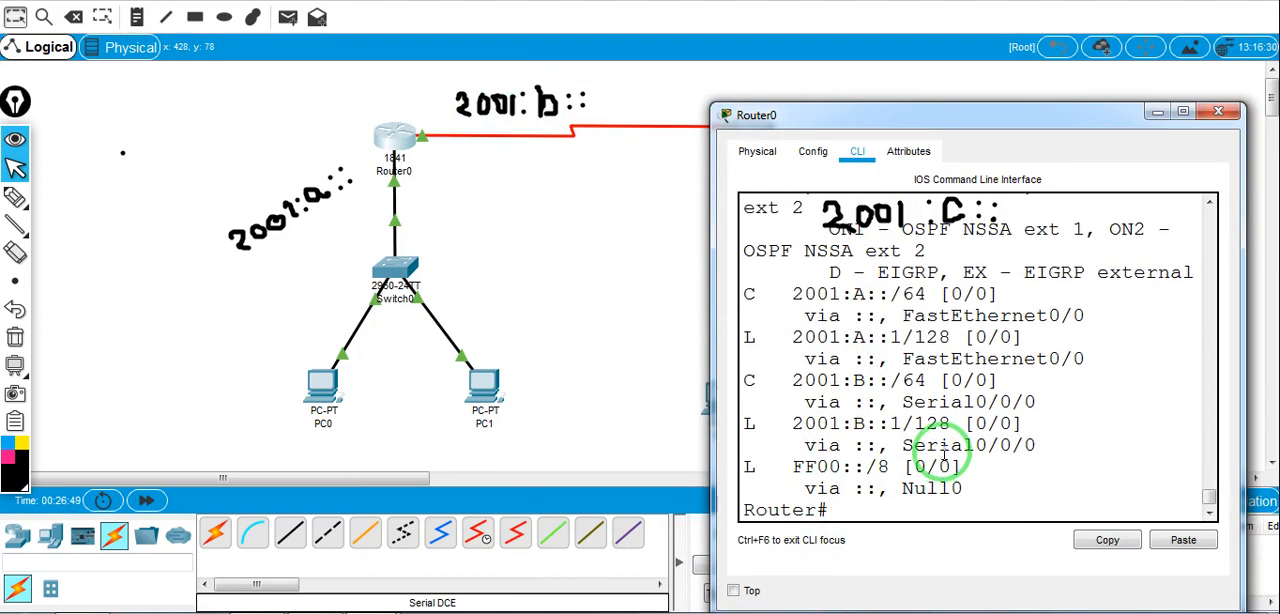
Examine the connected and local route entries for 2001:A:: and 2001:B:: in Router0's IPv6 routing table
drag(880, 130, 911, 187)
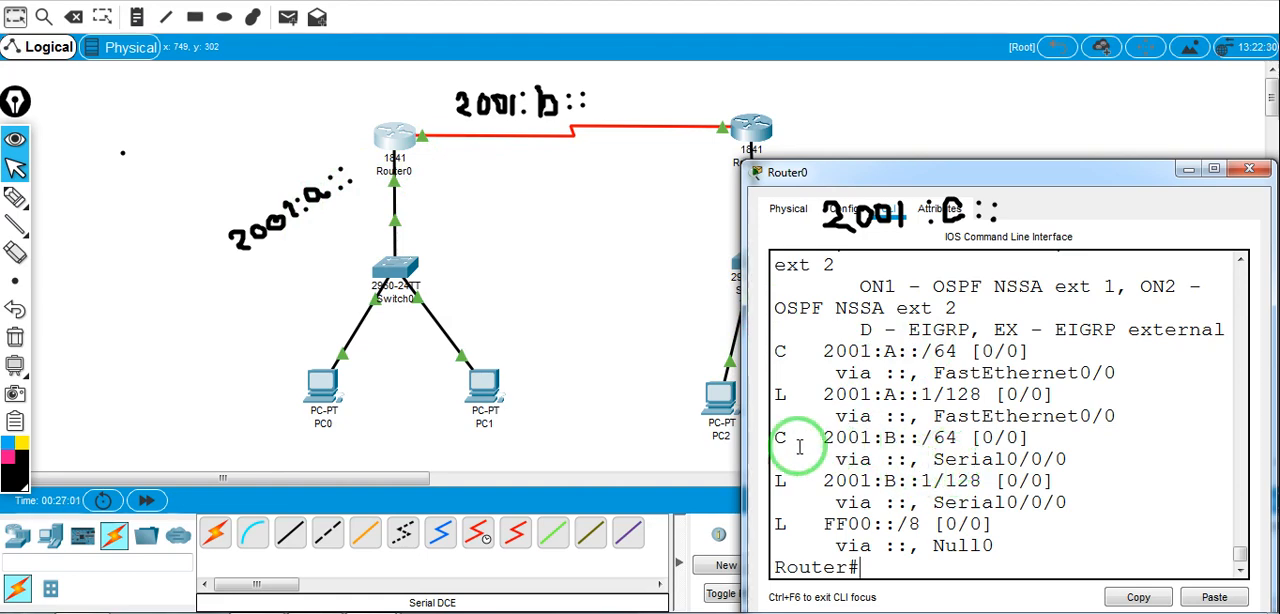
drag(798, 440, 952, 440)
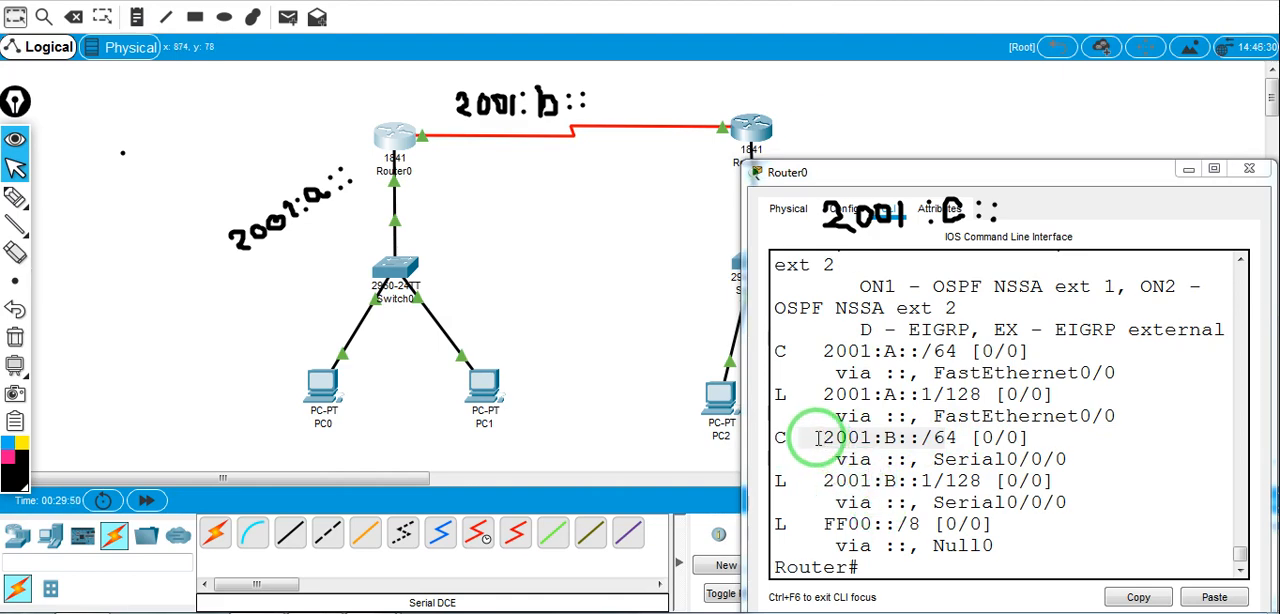
click(816, 437)
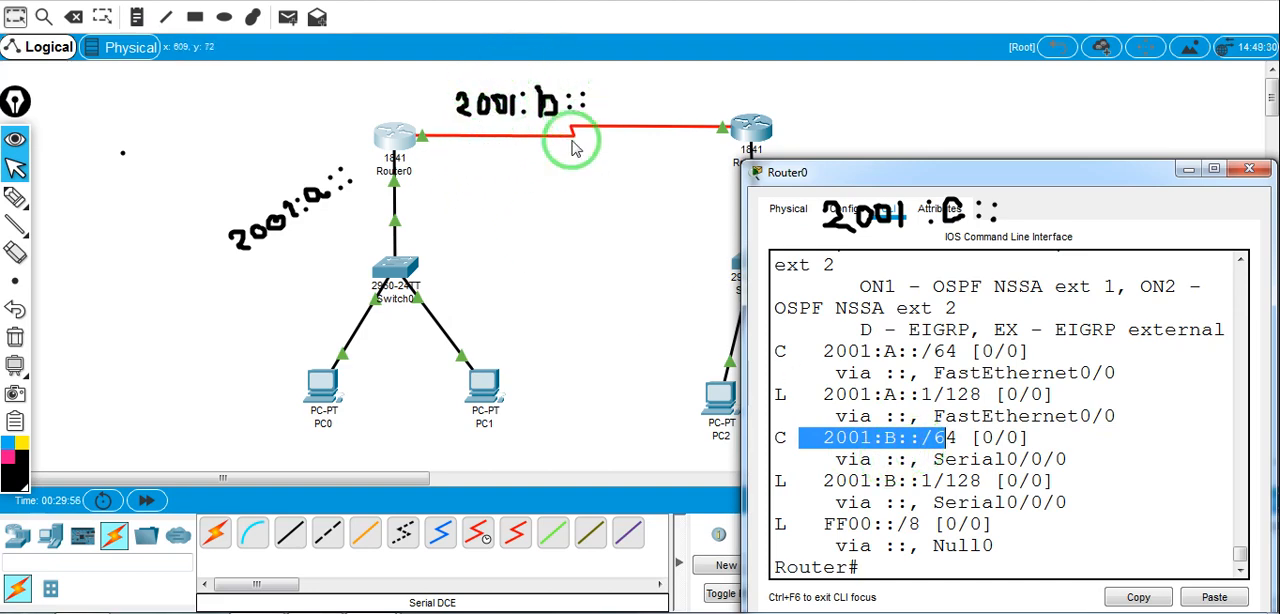
double_click(779, 394)
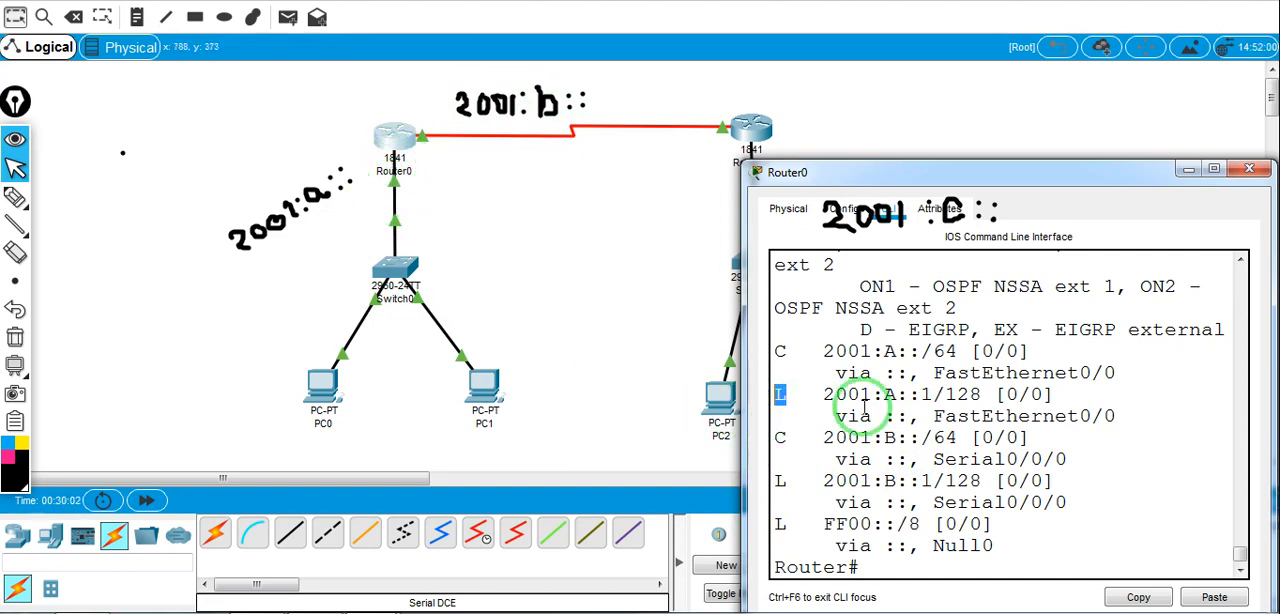
drag(1073, 462, 820, 437)
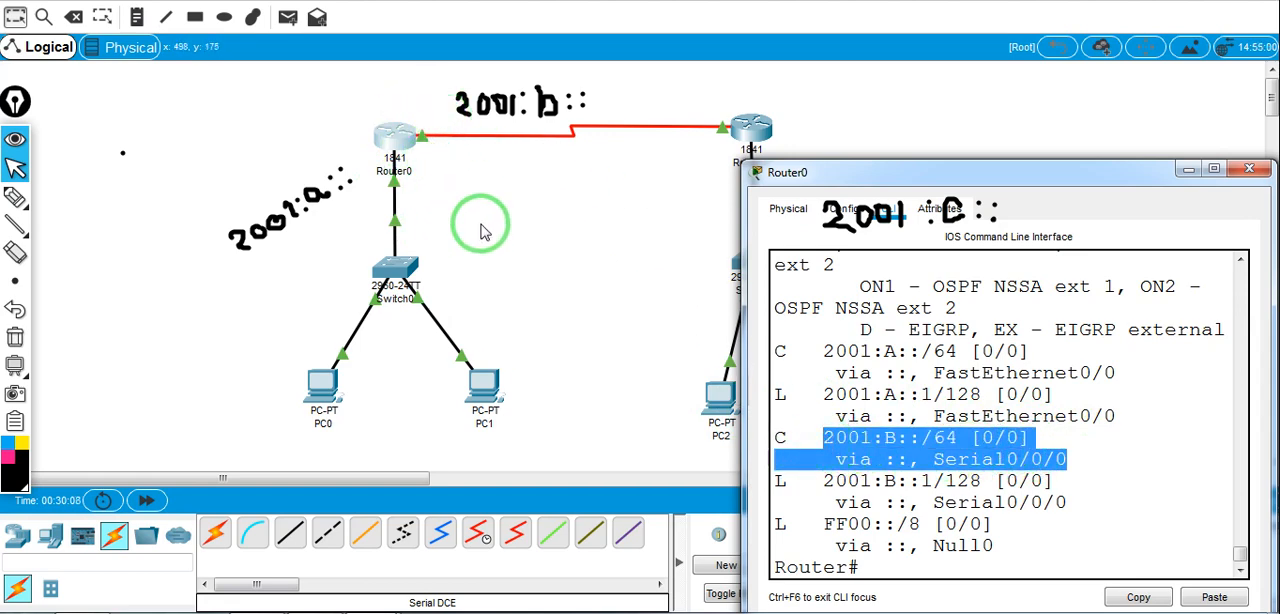
click(525, 218)
Open Router1's command line and list its IPv6 routing table with show ipv6 route
click(758, 137)
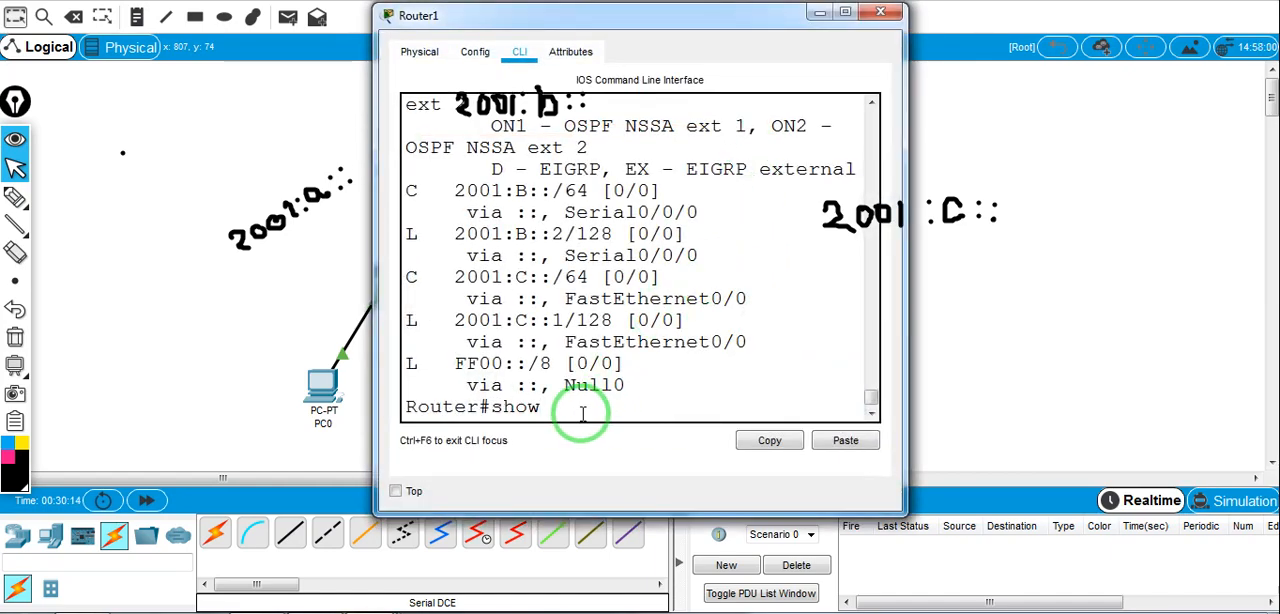
text(show ipv6 route)
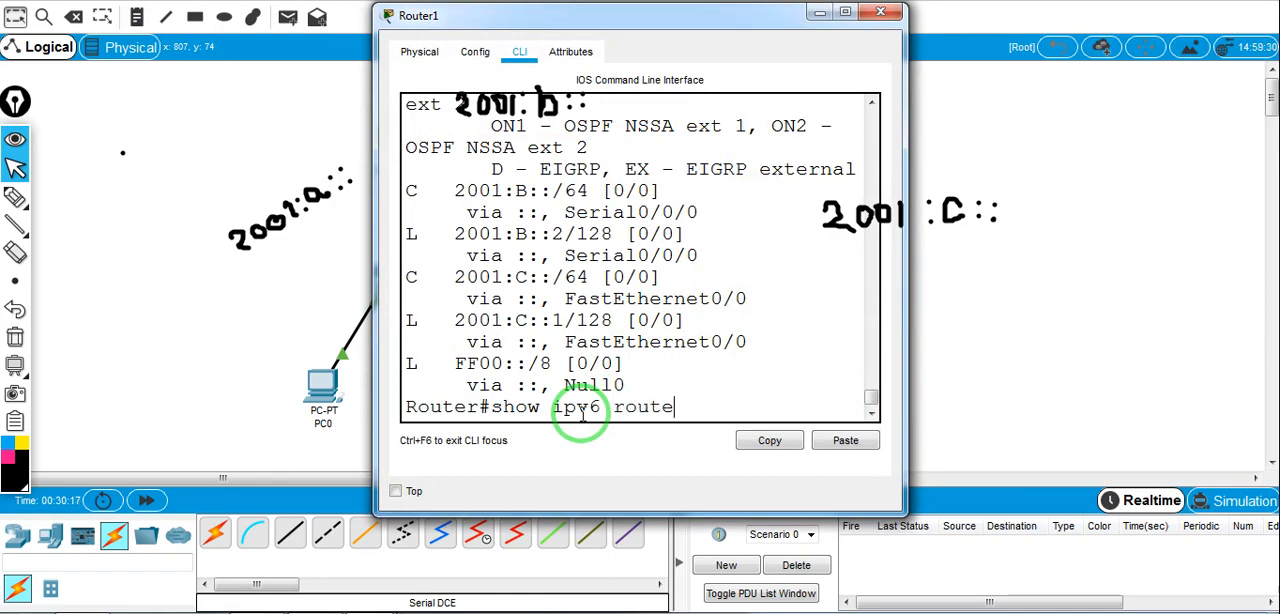
key(Return)
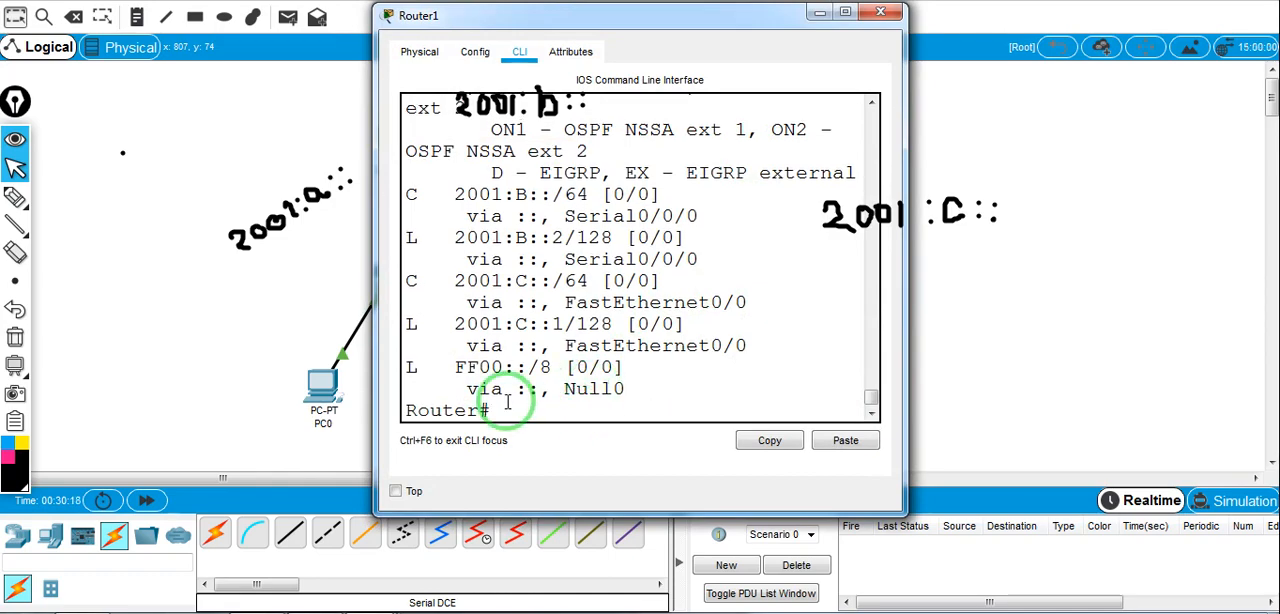
Examine the connected and local route entries in Router1's IPv6 routing table against the topology, and close the router windows
drag(643, 33, 1115, 230)
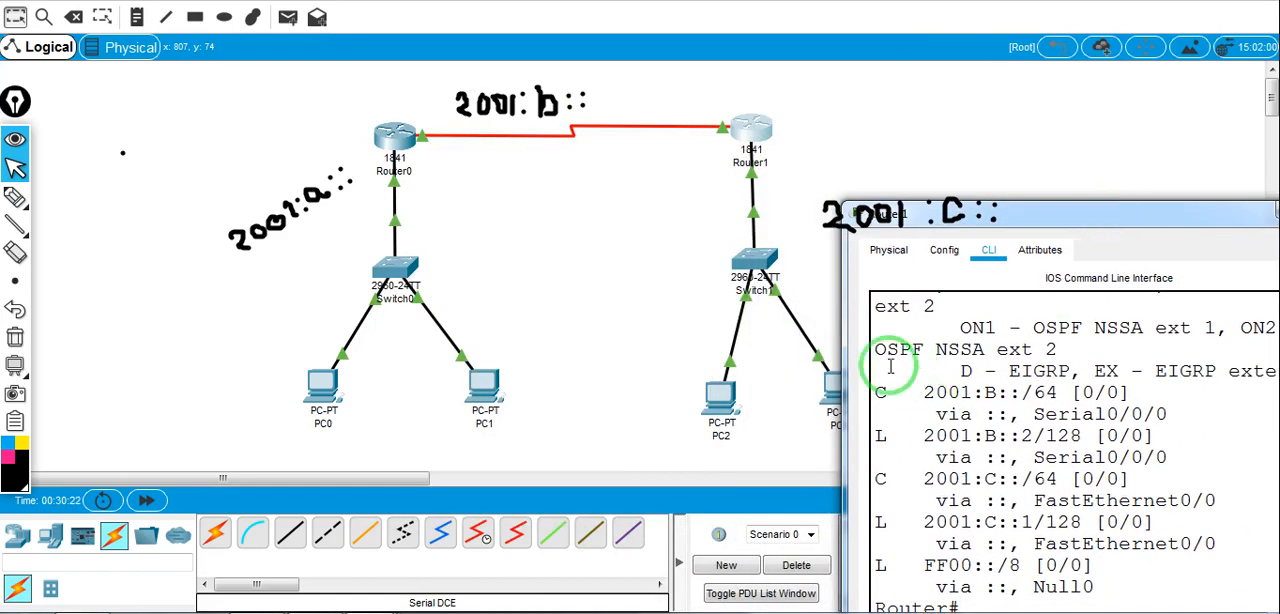
drag(876, 392, 1000, 371)
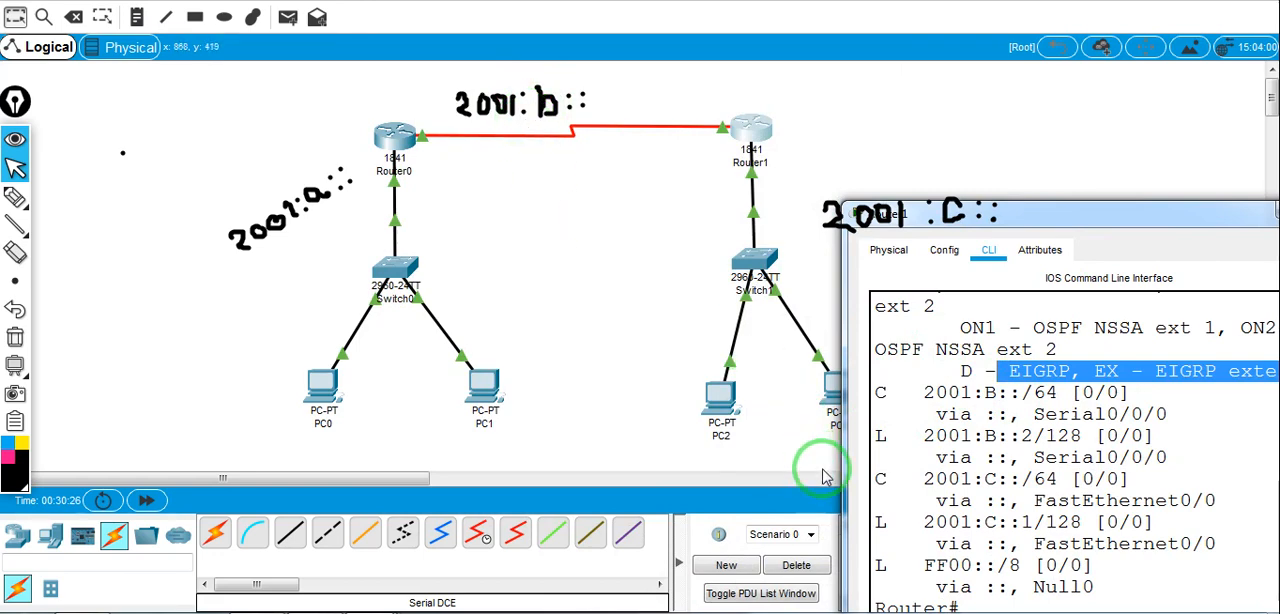
drag(922, 479, 1033, 480)
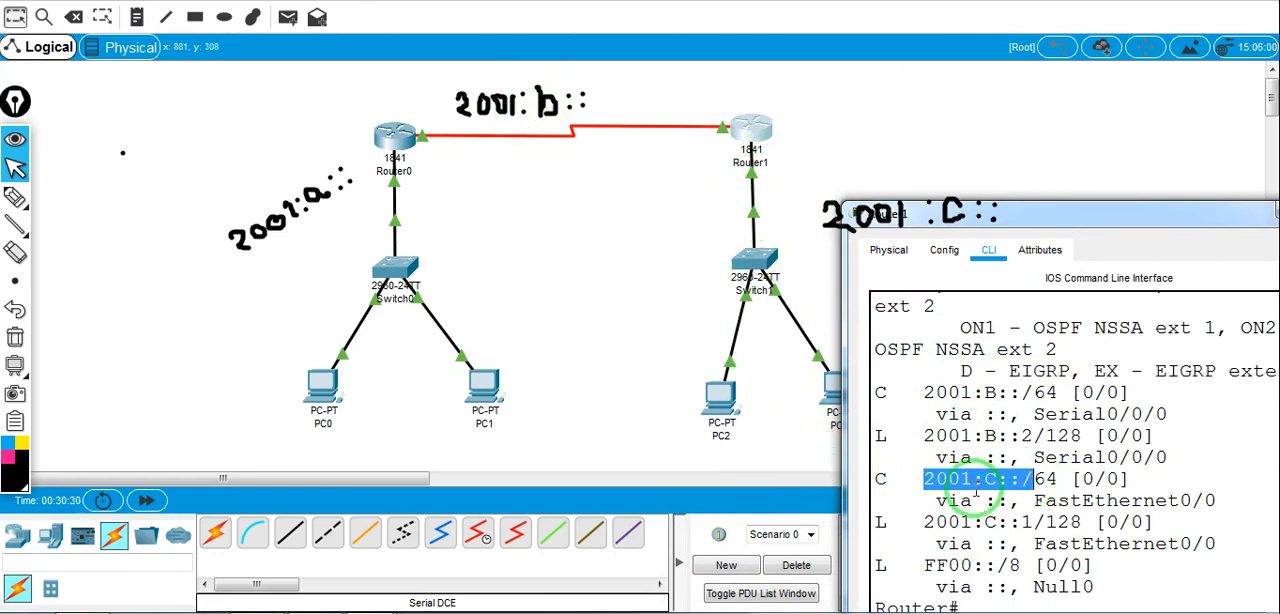
click(875, 432)
drag(900, 533, 877, 524)
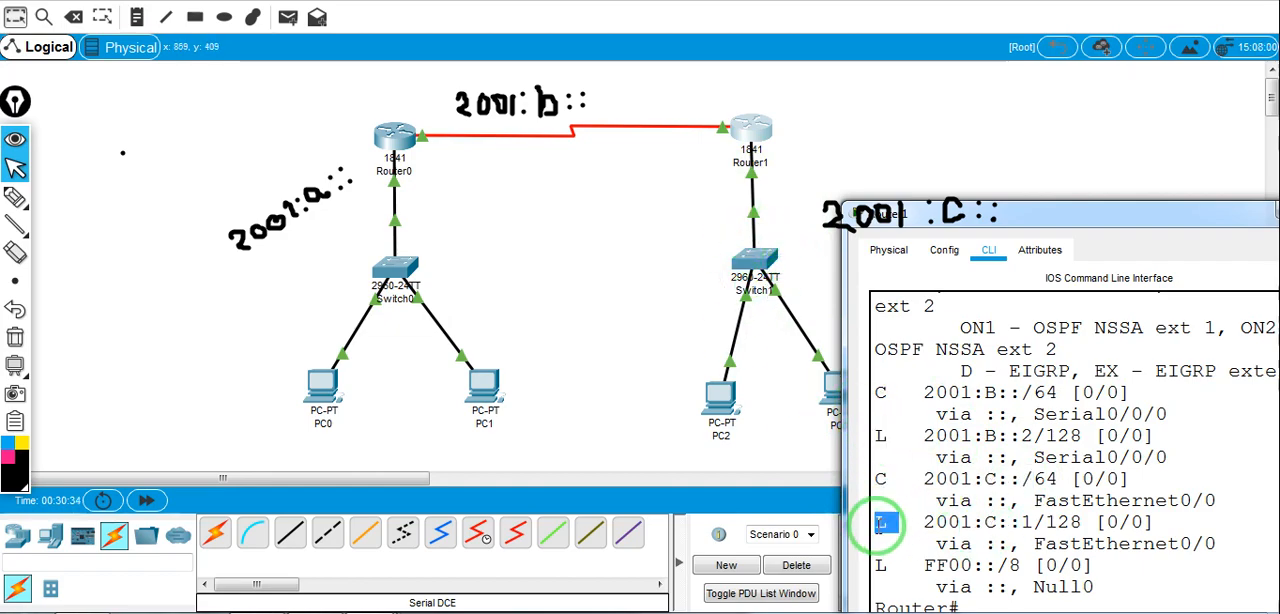
drag(1058, 224, 548, 183)
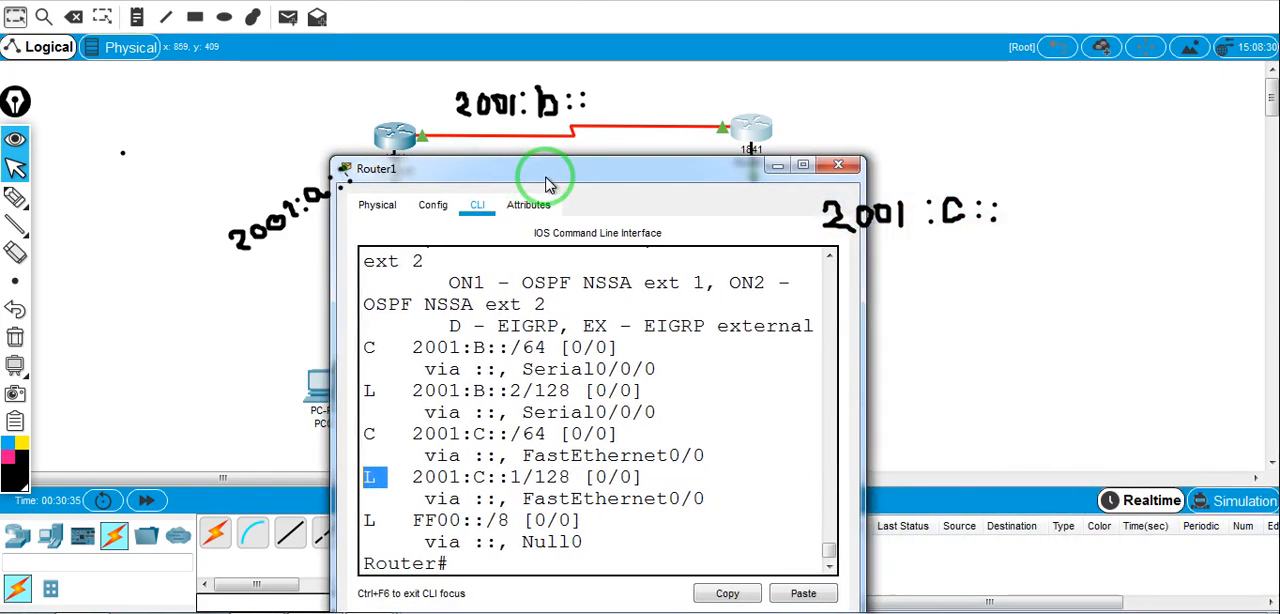
click(837, 167)
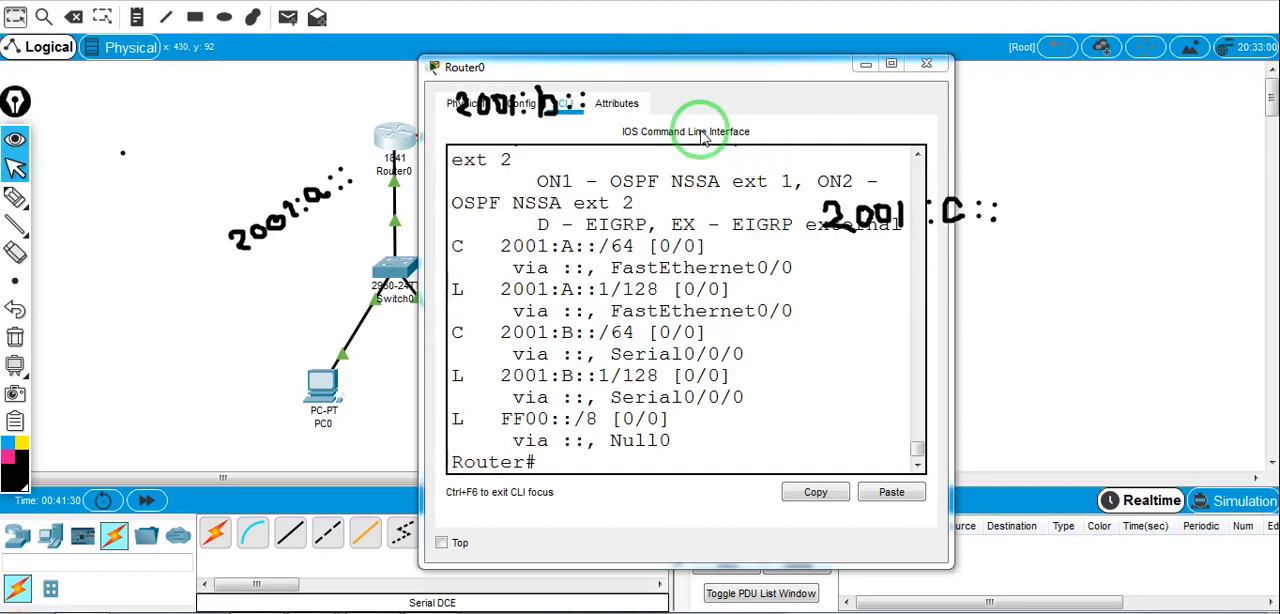
click(926, 65)
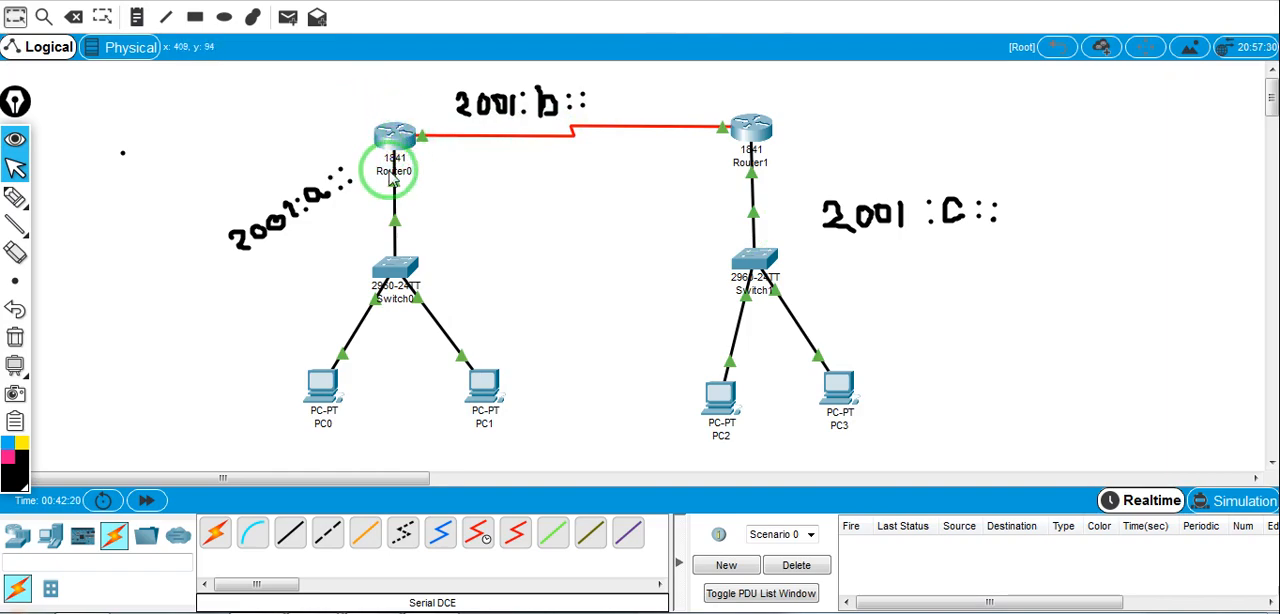
Enter global configuration mode on Router0 and enable IPv6 routing with ipv6 unicast-routing
click(395, 133)
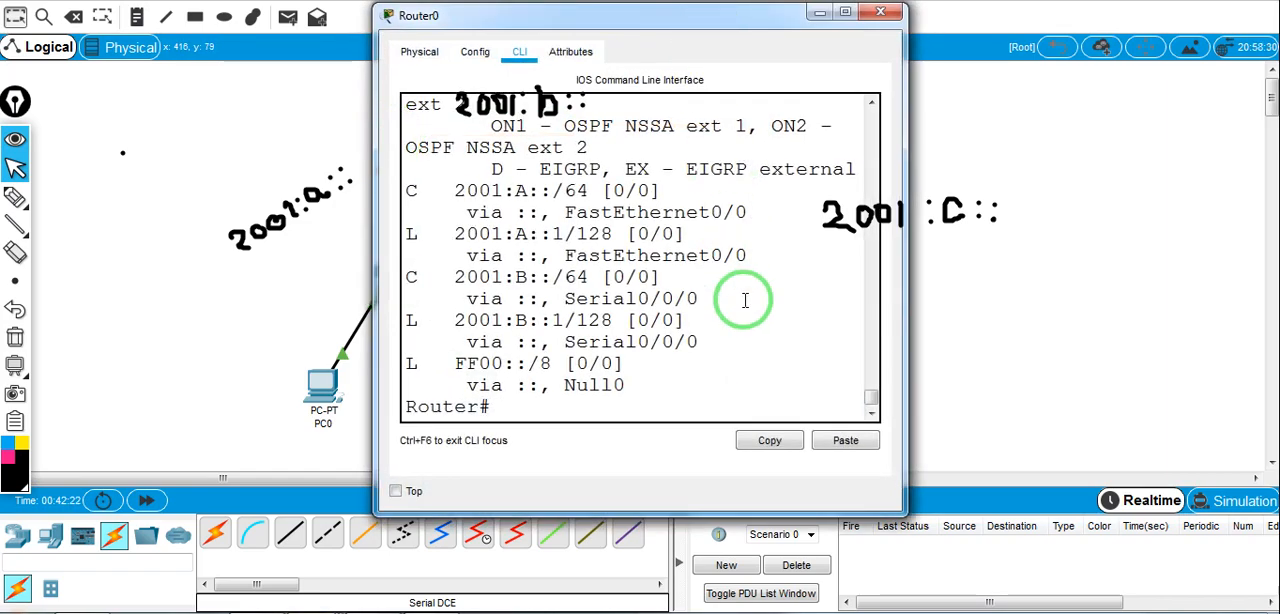
key(Return)
key(Return)
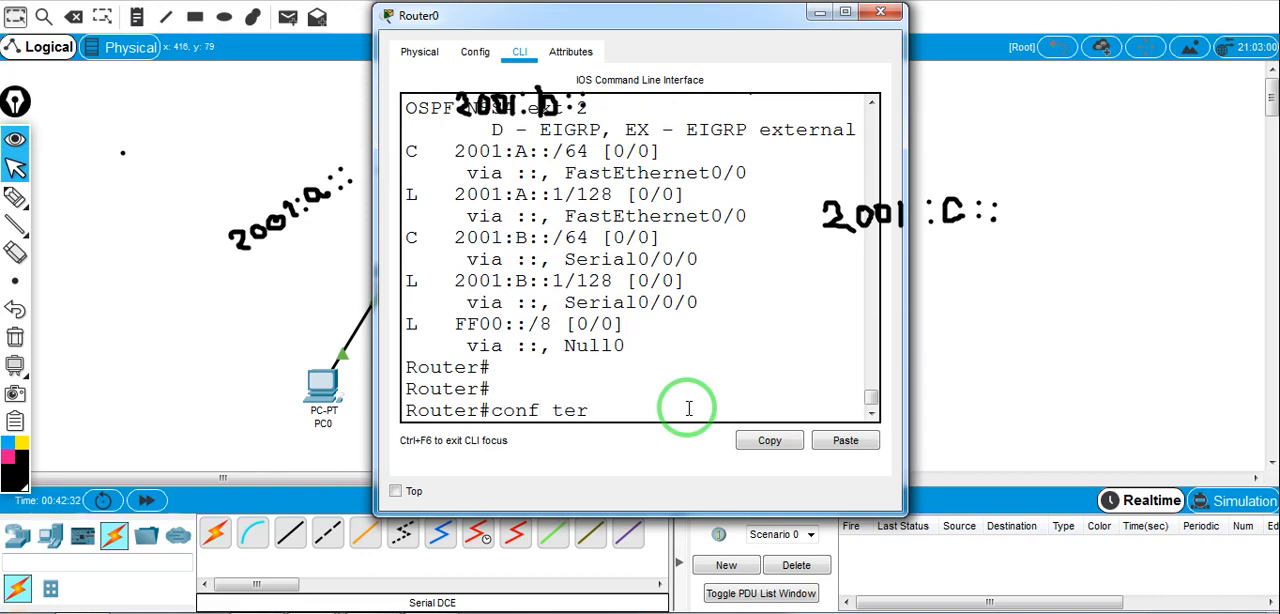
key(Return)
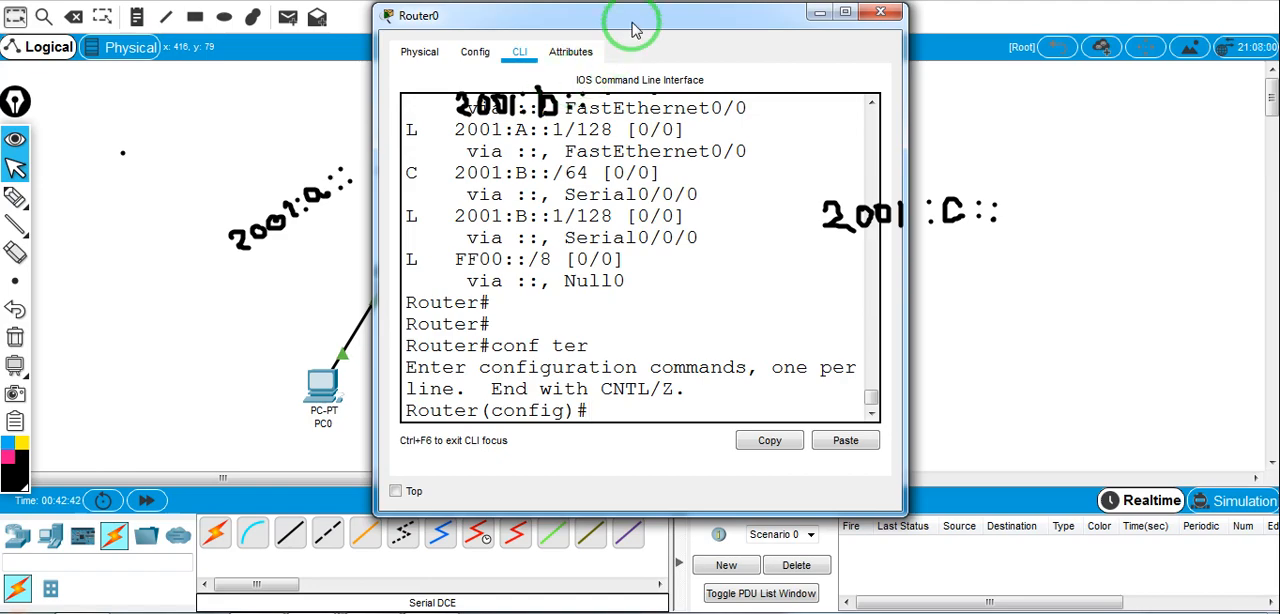
drag(646, 14, 613, 111)
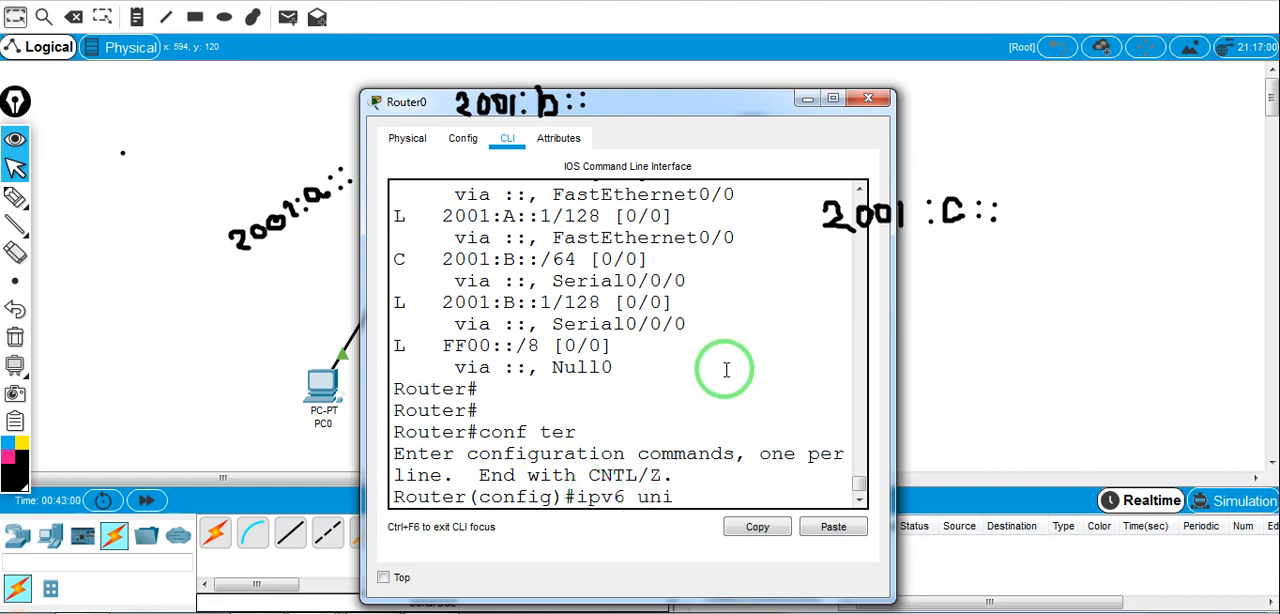
key(Tab)
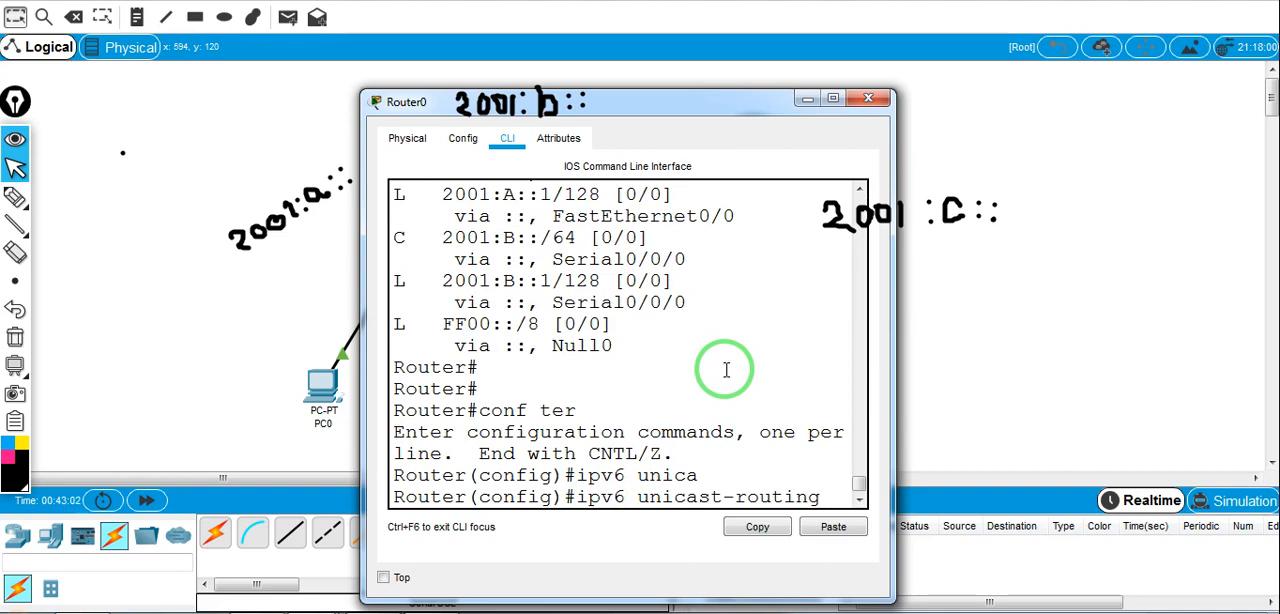
key(Return)
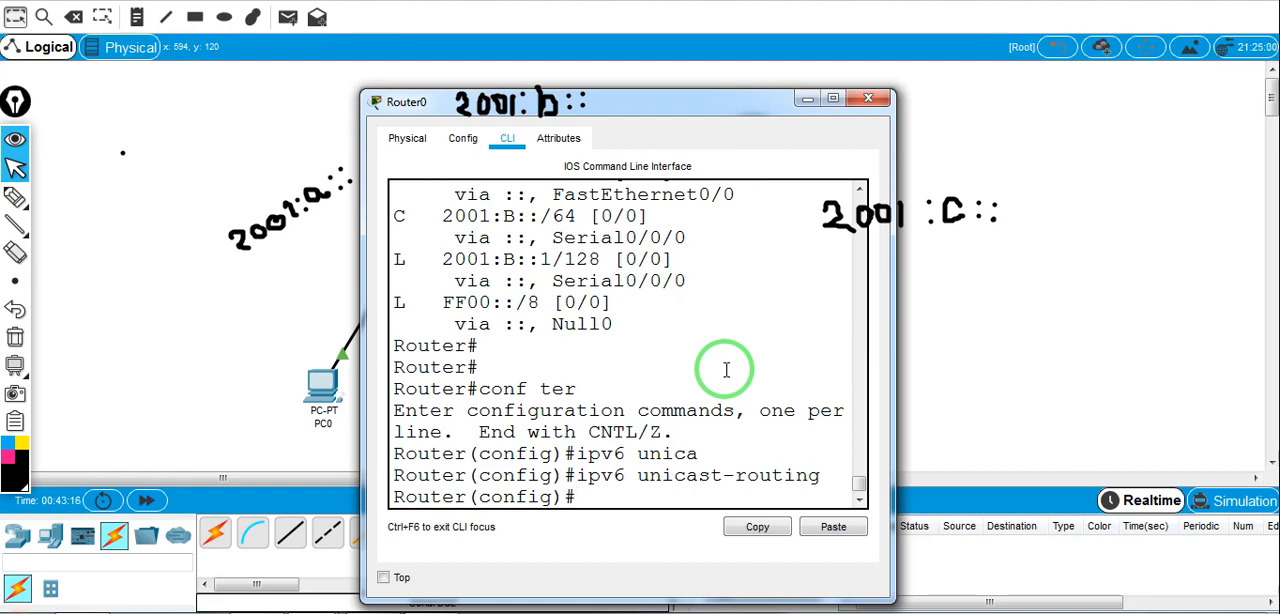
Create an IPv6 RIP routing process named DUET on Router0 with ipv6 router rip DUET
text(p r)
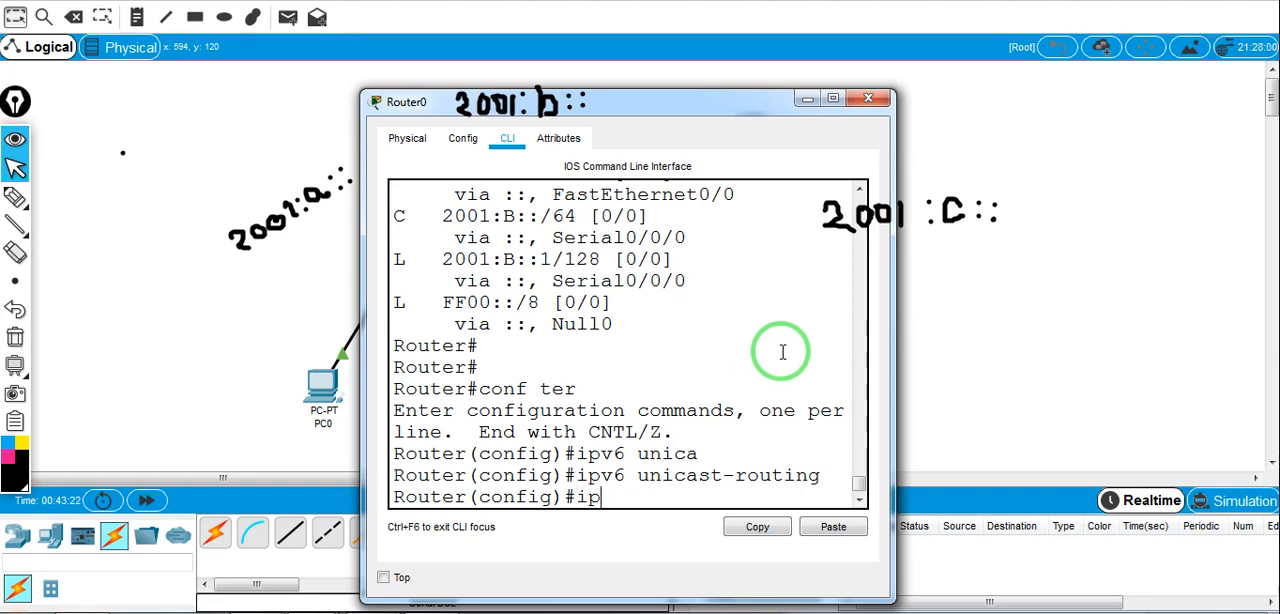
click(828, 0)
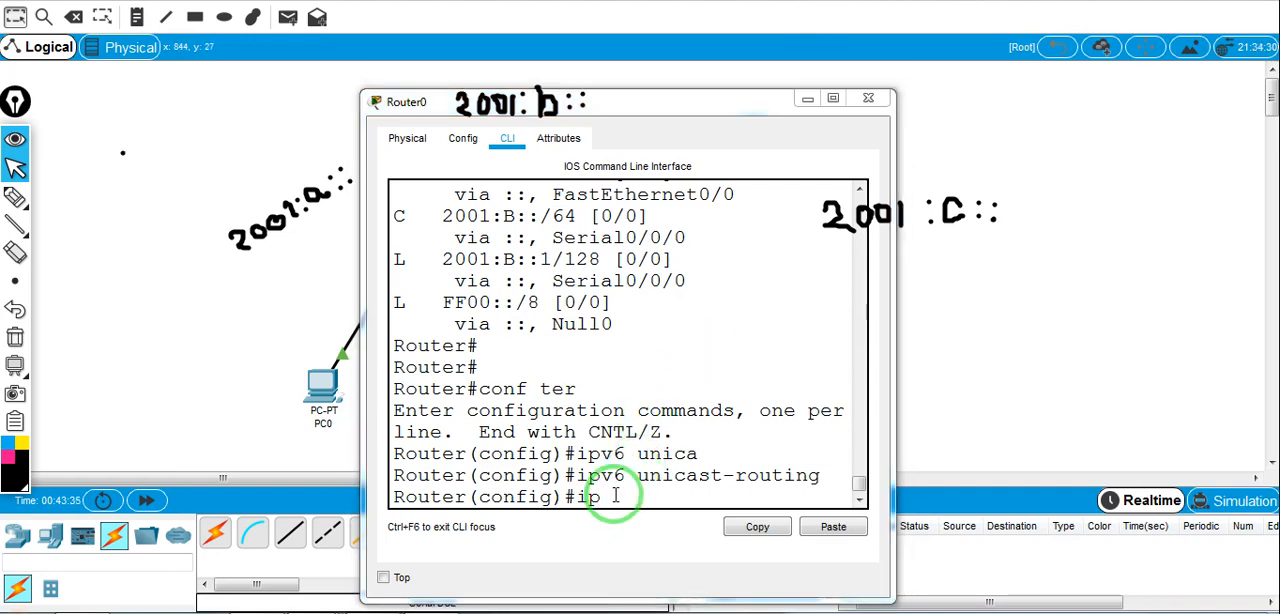
click(616, 497)
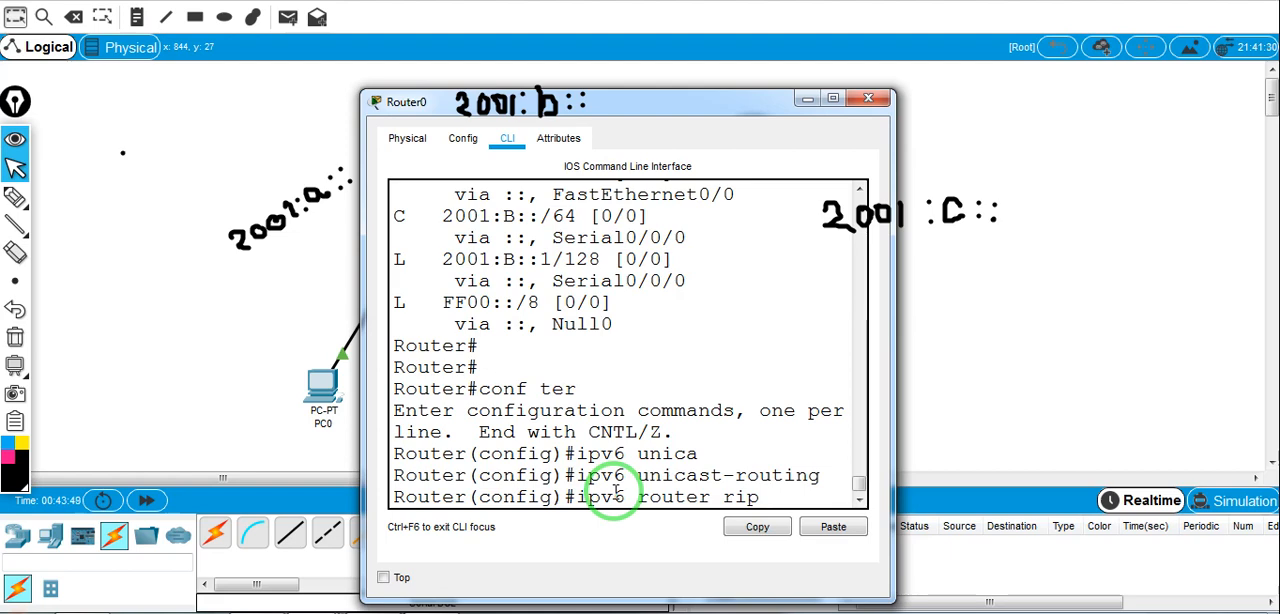
key(BackSpace)
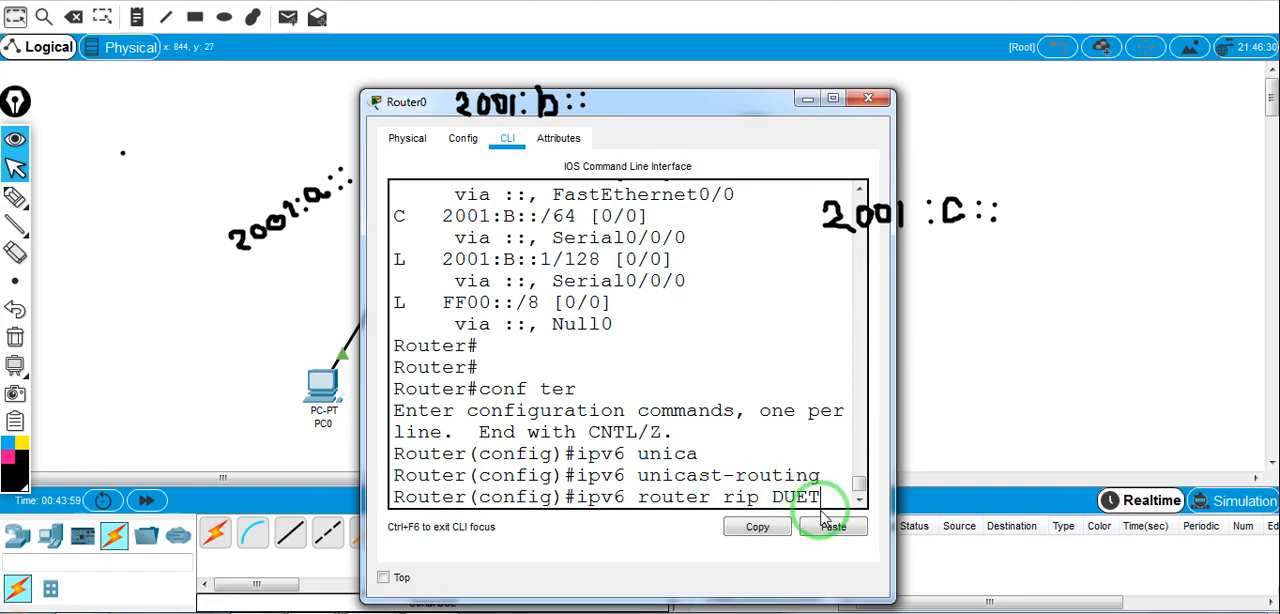
key(Return)
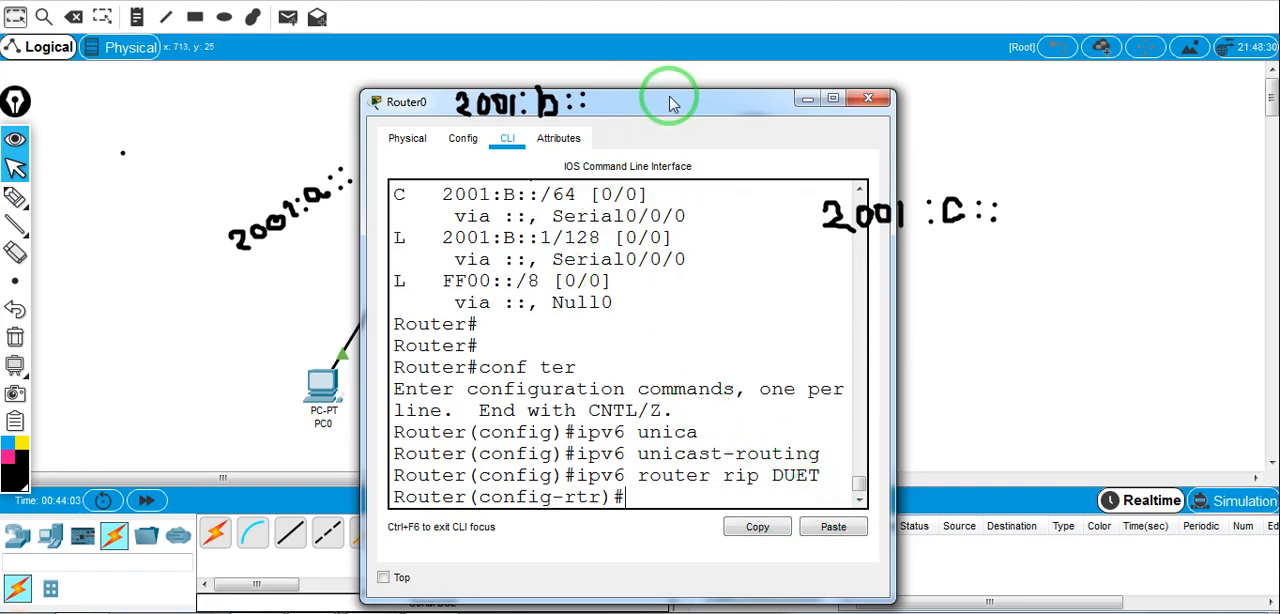
drag(671, 104, 801, 143)
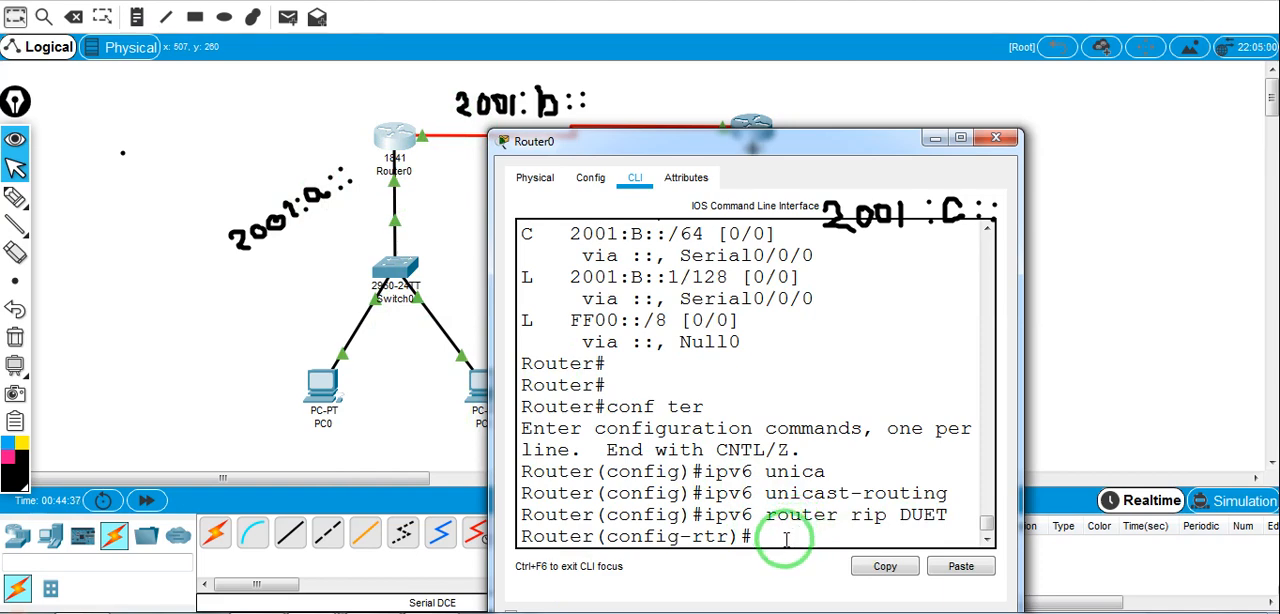
Enable the DUET RIP process on Router0's interface f0/0 with ipv6 rip DUET enable
text(nterface f)
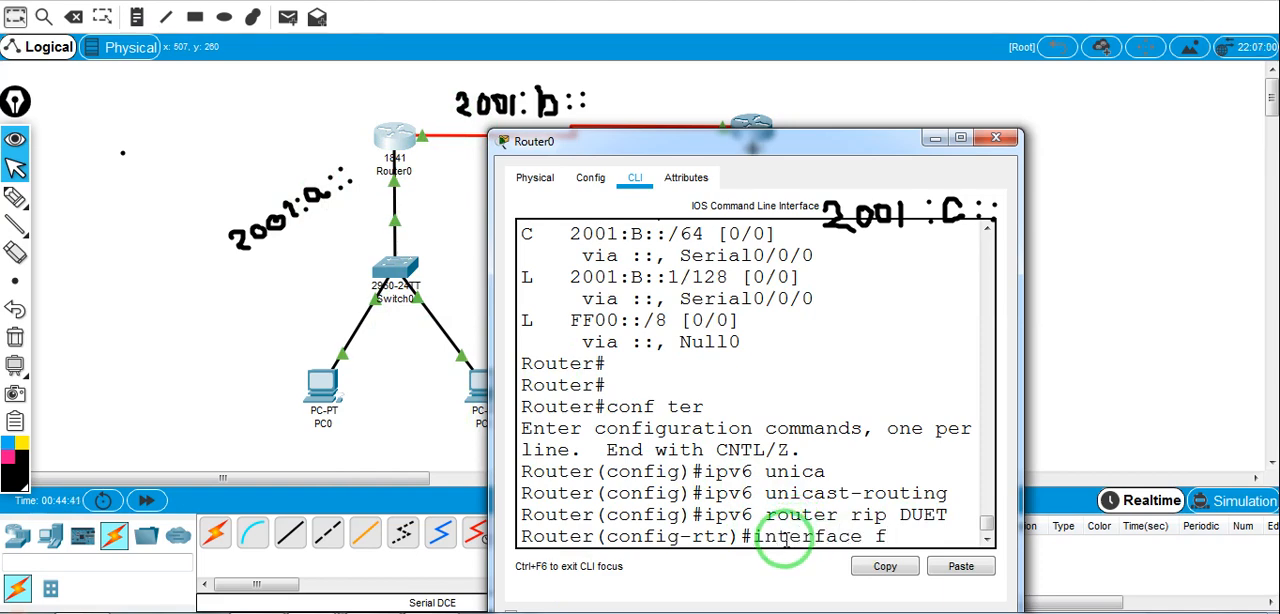
text(0/0)
key(Return)
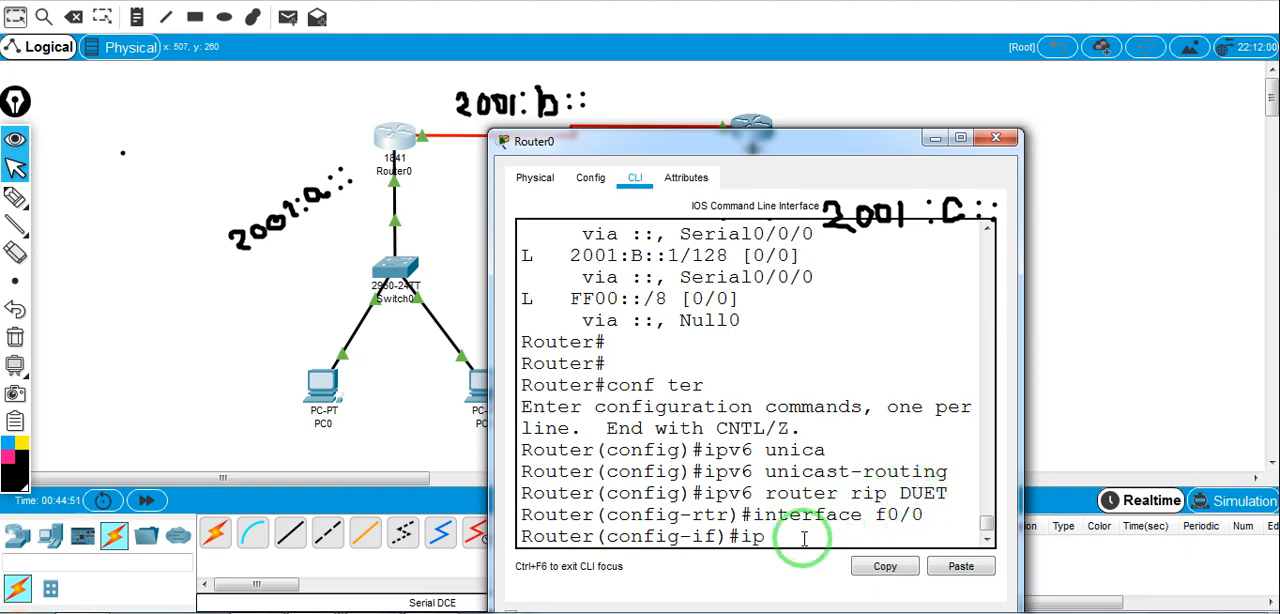
text(6 rip DUET enable)
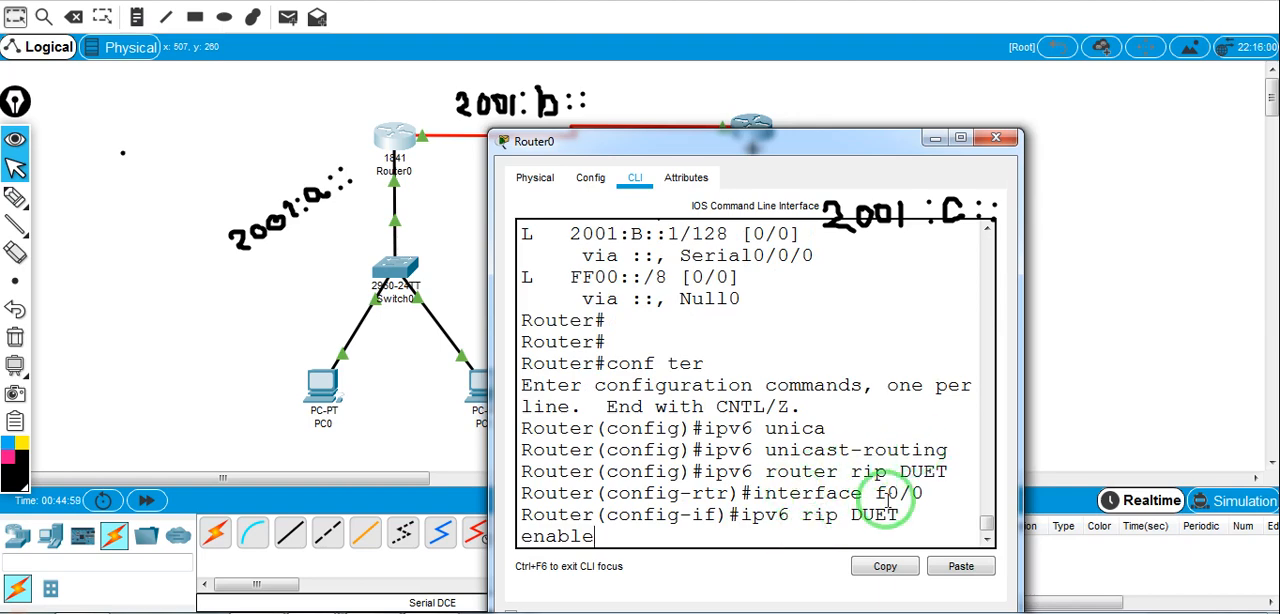
drag(933, 497, 745, 494)
drag(907, 515, 850, 516)
click(590, 535)
key(Return)
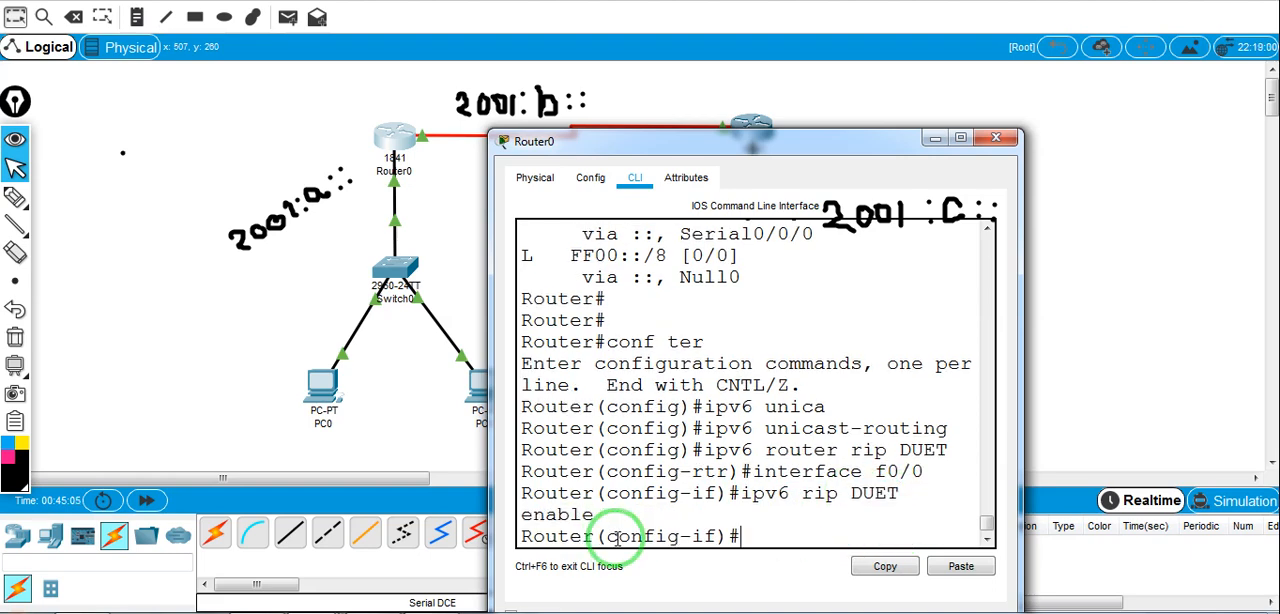
Enable the DUET RIP process on Router0's serial interface s0/0/0 with ipv6 rip DUET enable
text(interface)
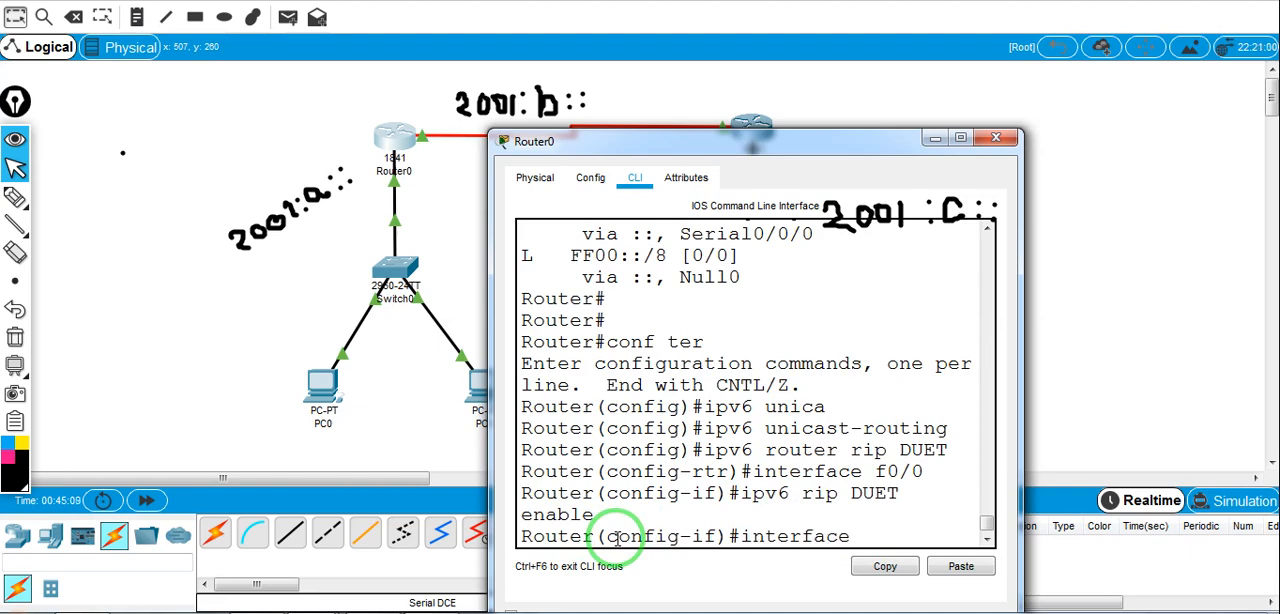
text( s0/0)
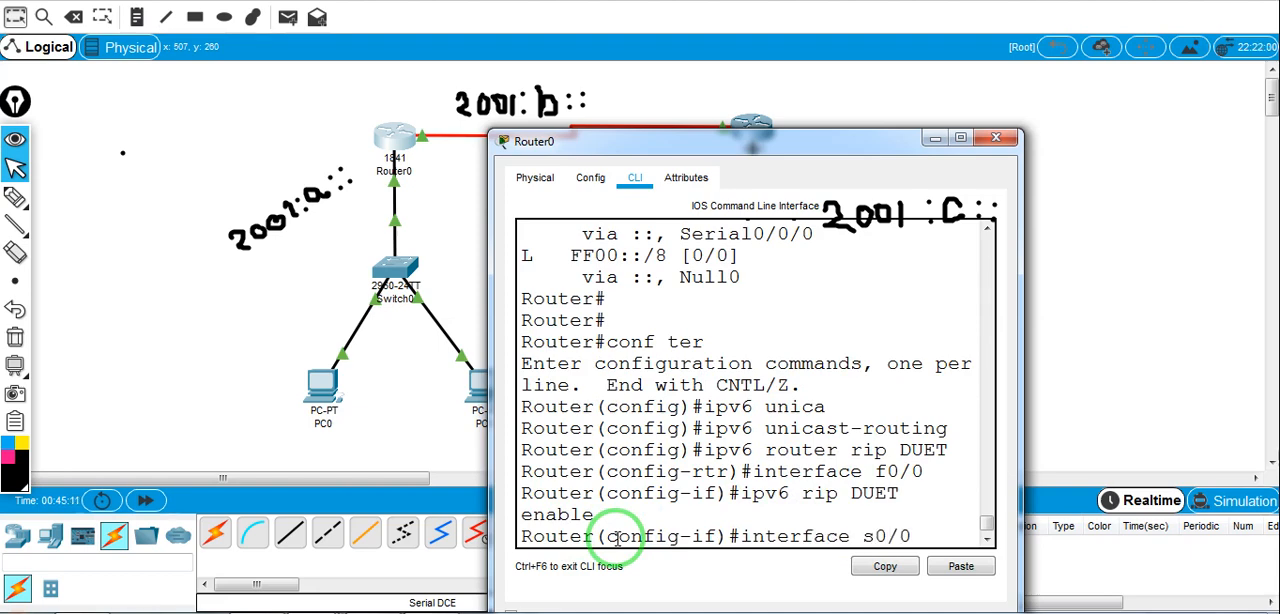
text(/0)
key(Return)
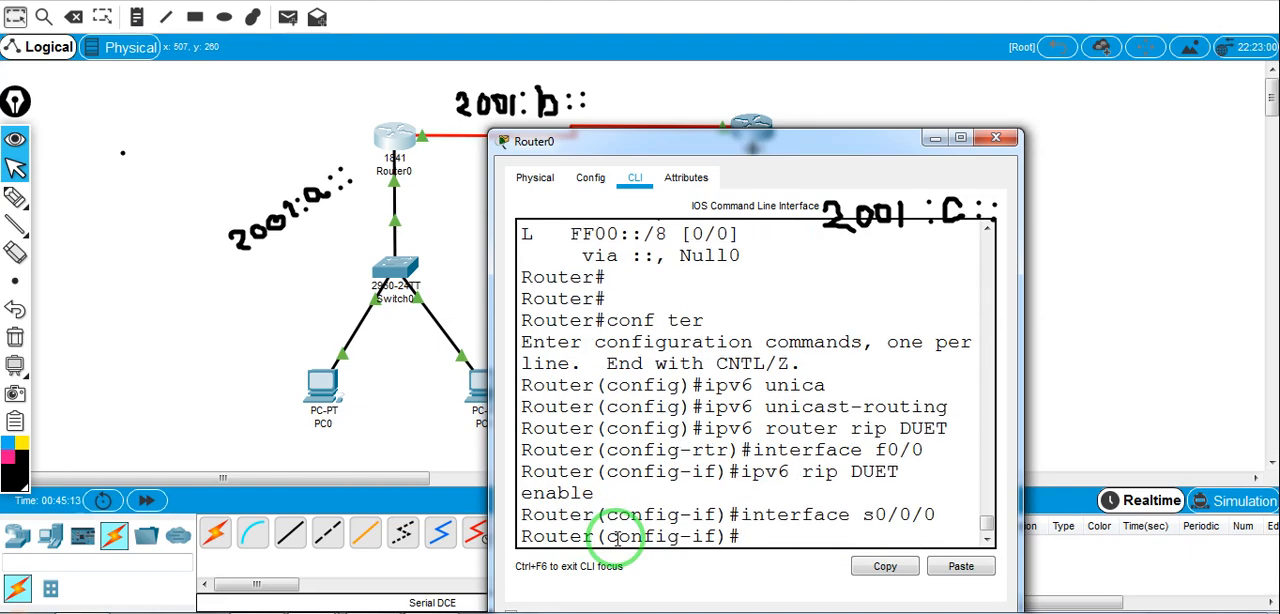
text(ipbv)
key(BackSpace)
key(BackSpace)
text(v6 rip DUET)
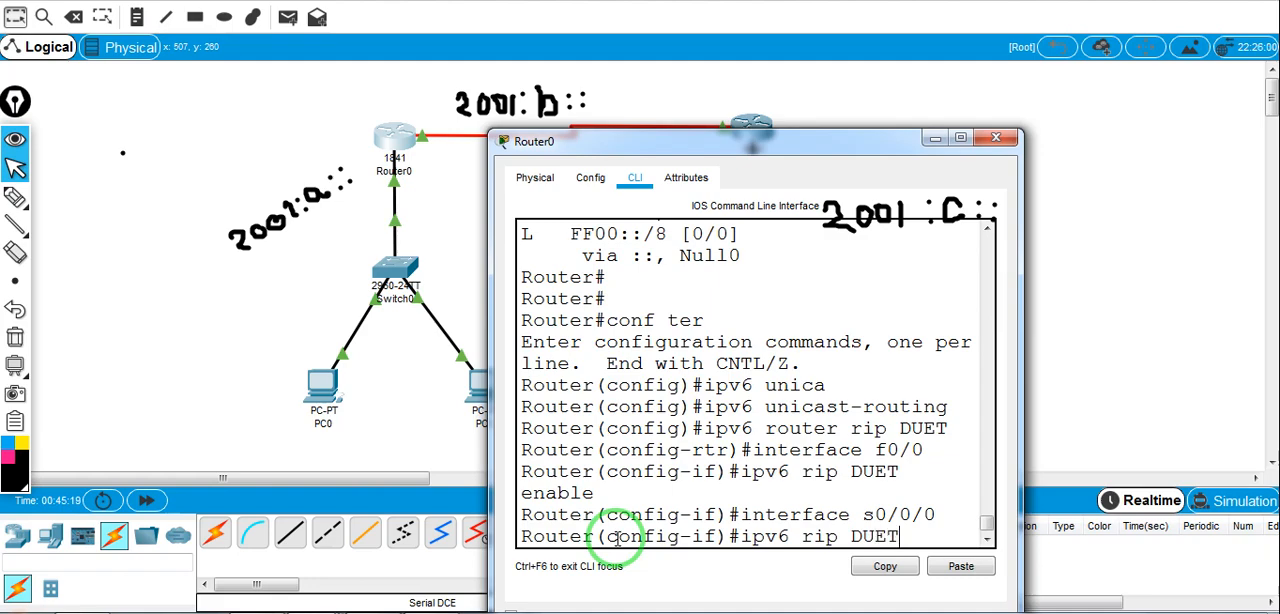
text( enable)
key(Return)
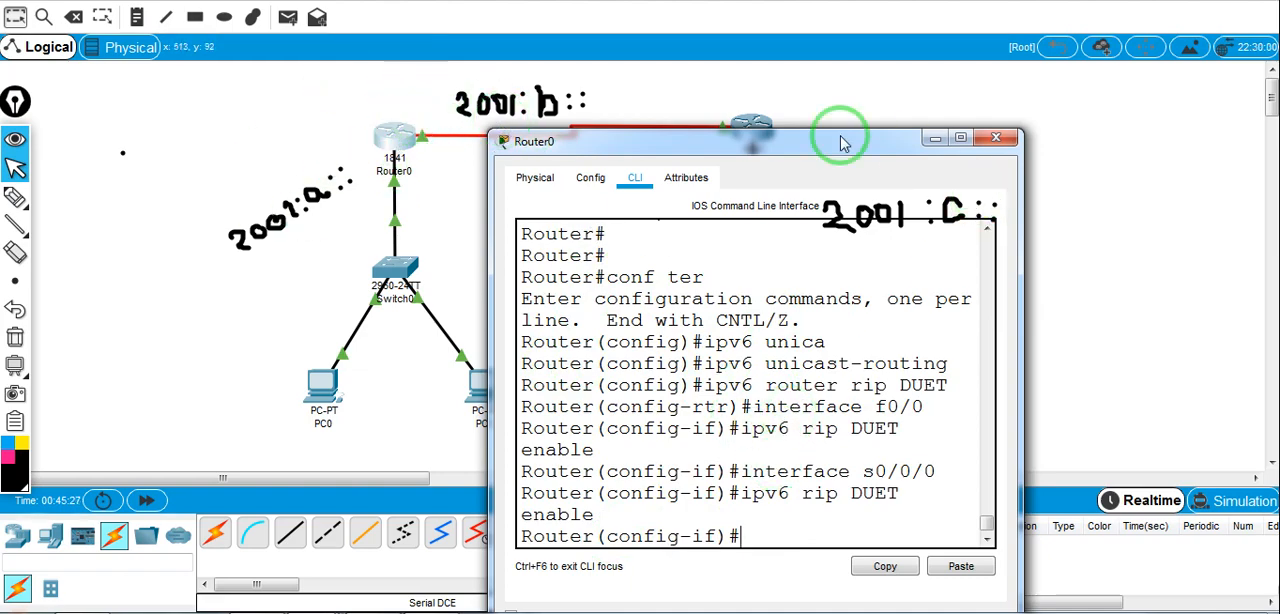
click(785, 102)
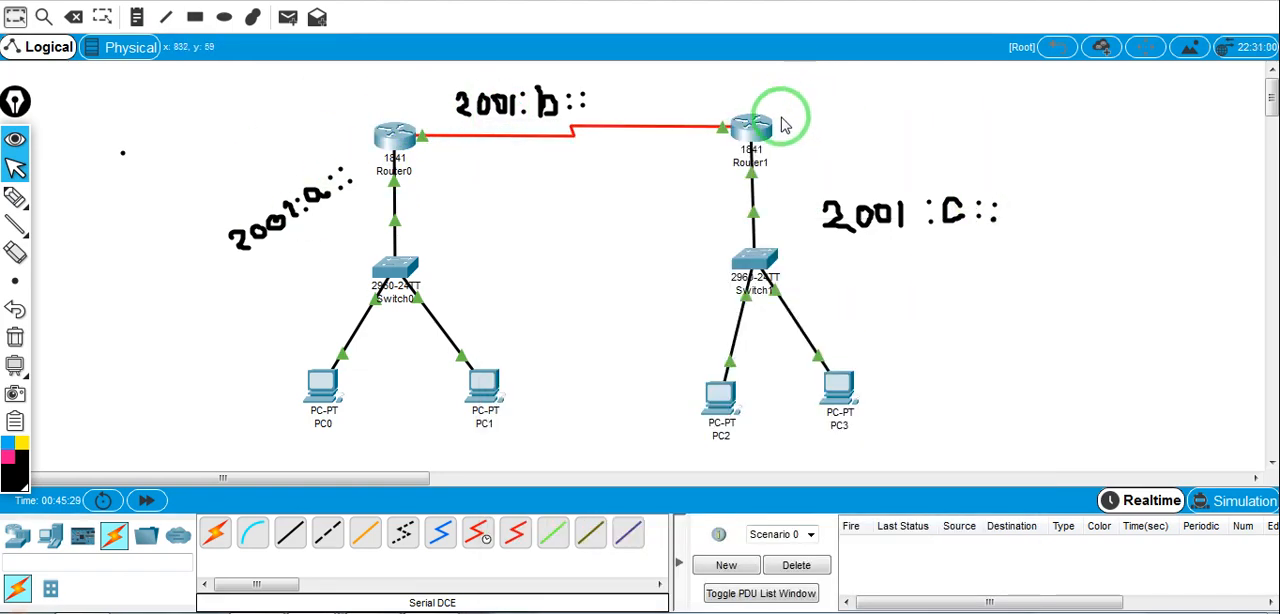
Open Router1's command line, enter global configuration mode and enable IPv6 routing with ipv6 unicast-routing
click(752, 130)
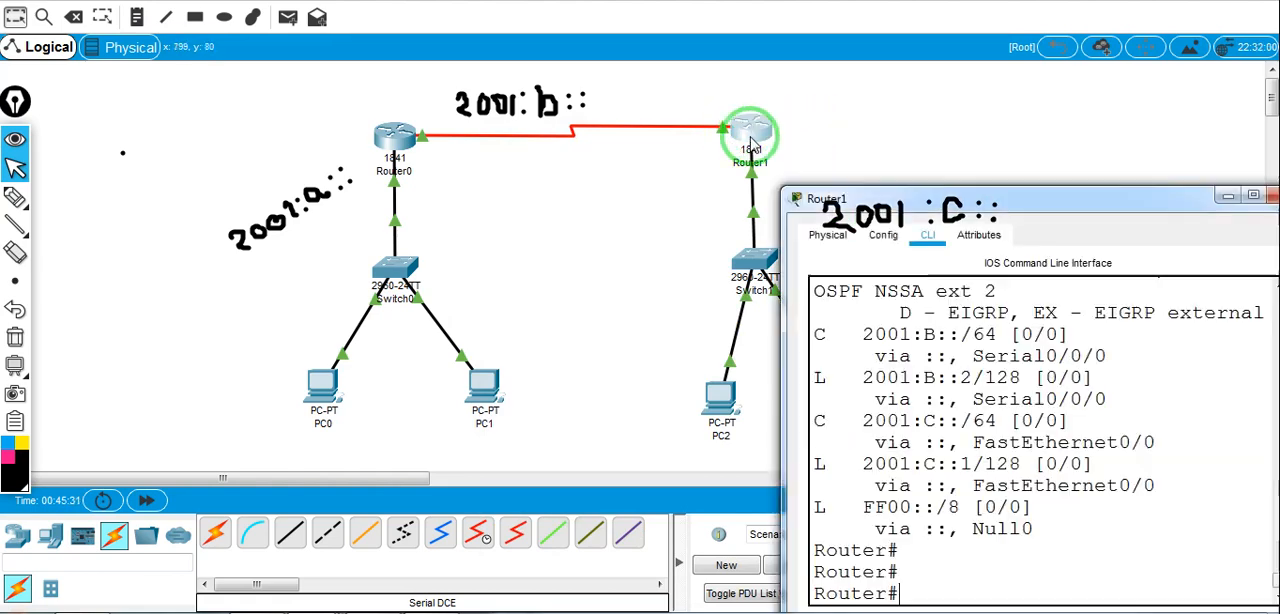
key(Return)
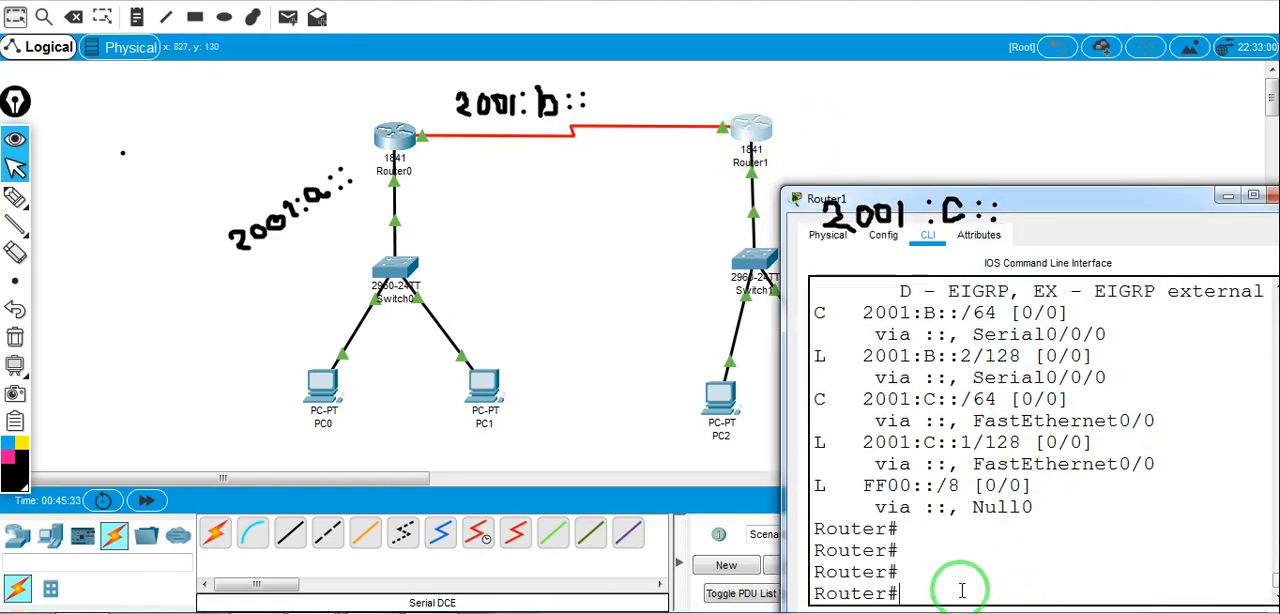
text(conf ter)
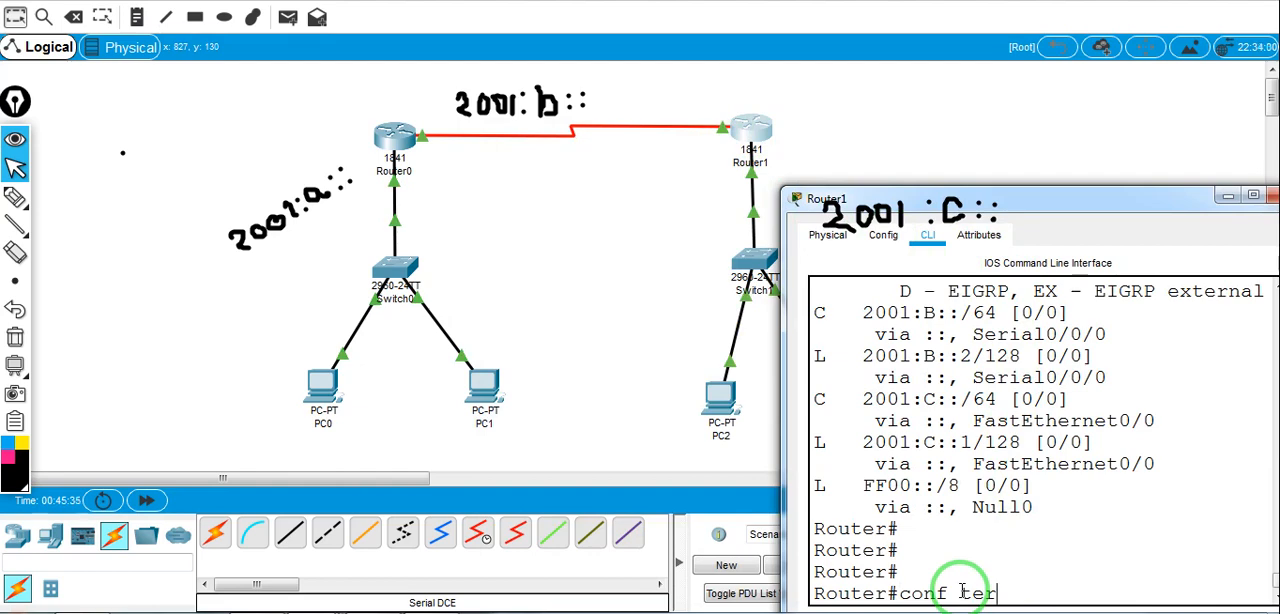
key(Return)
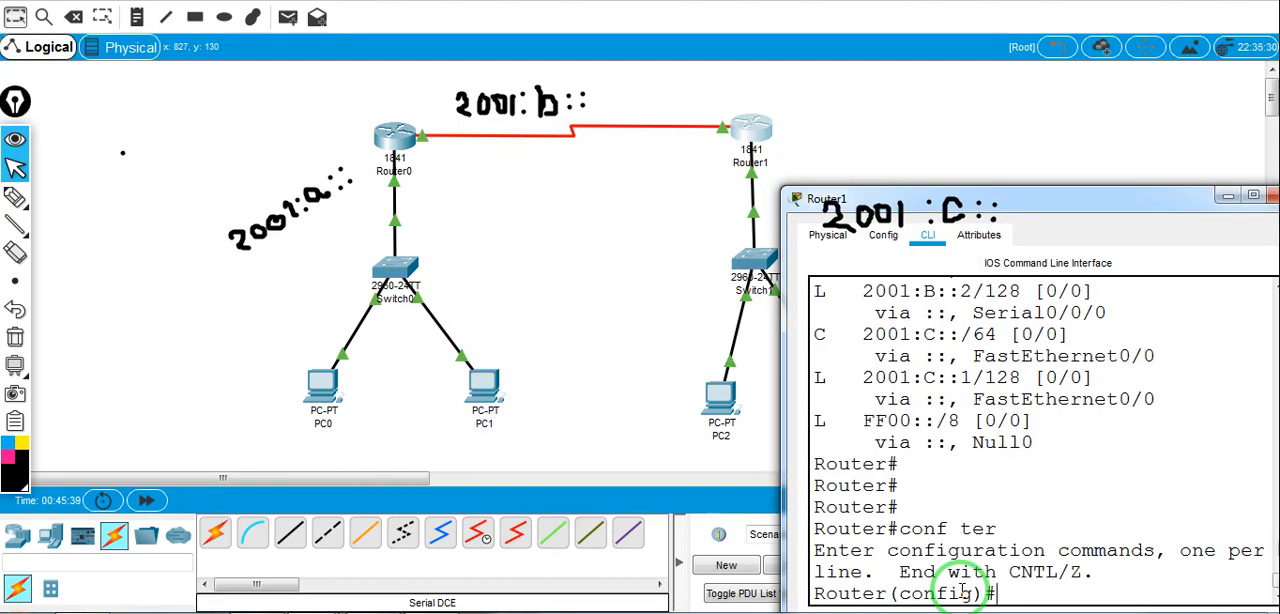
text(ipv6 uni)
key(Tab)
key(Return)
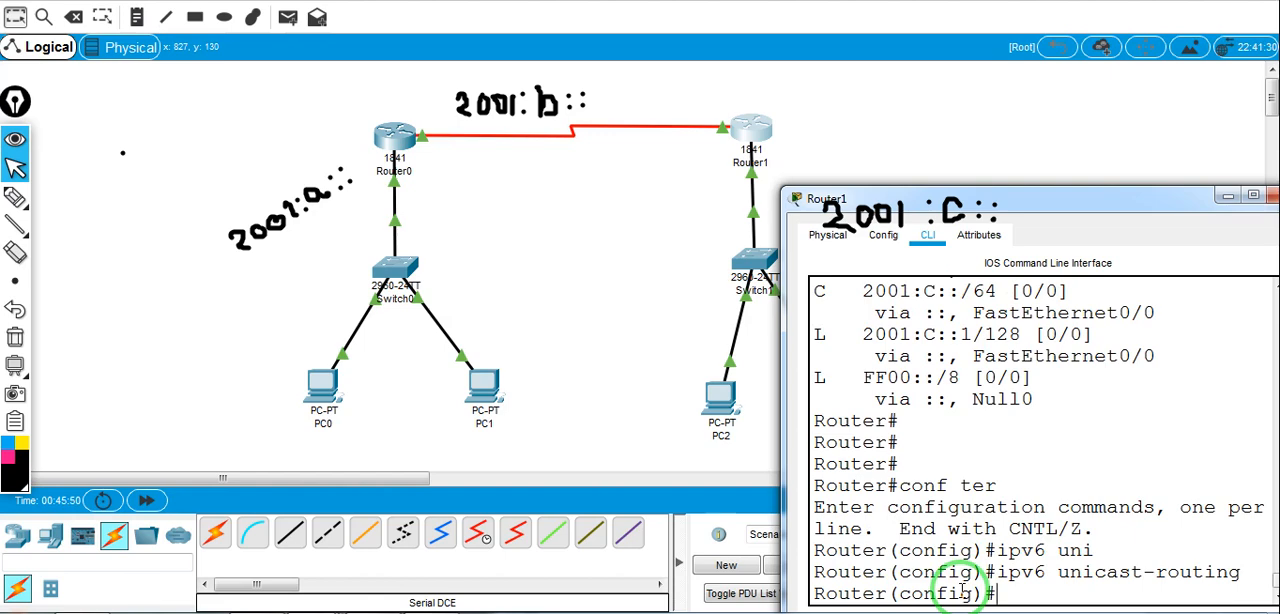
Create an IPv6 RIP routing process named BUET on Router1 with ipv6 router rip BUET
text(ipv6 router rip)
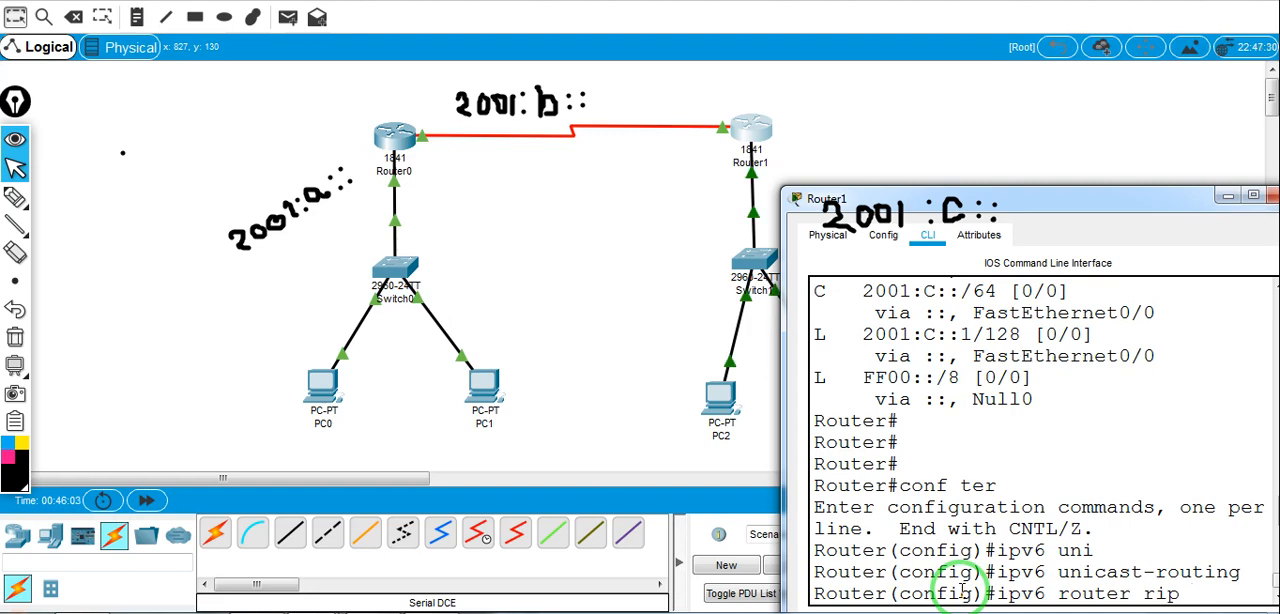
text(BUET)
key(Return)
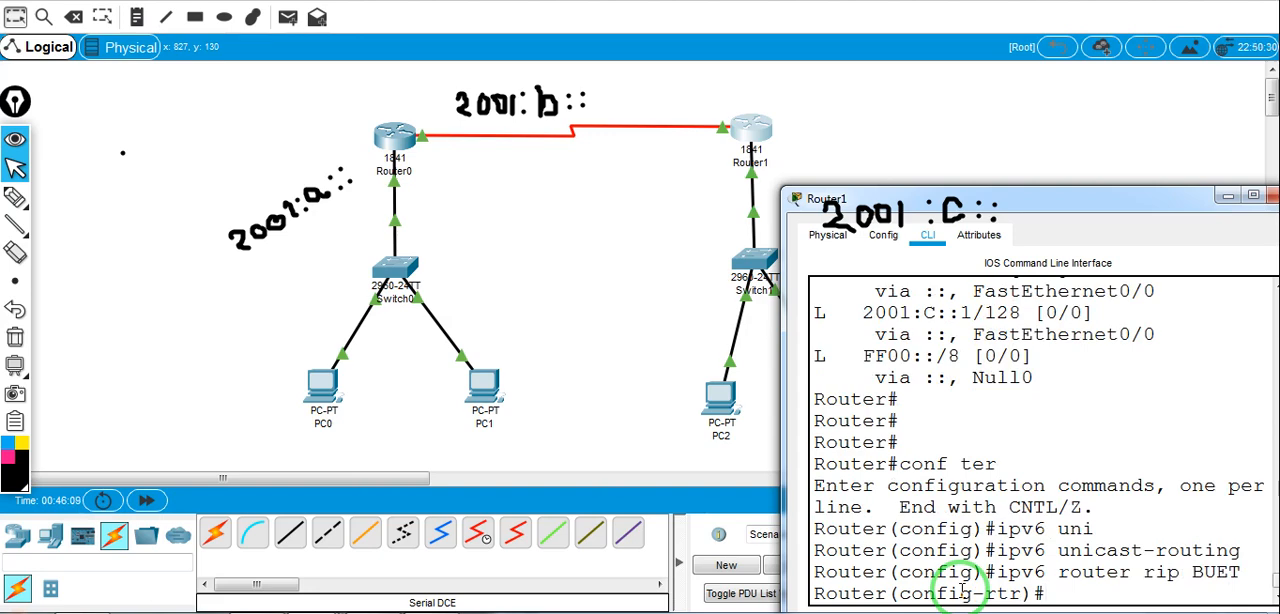
Enable the BUET RIP process on Router1's interface f0/0 with ipv6 rip BUET enable
text(interface f)
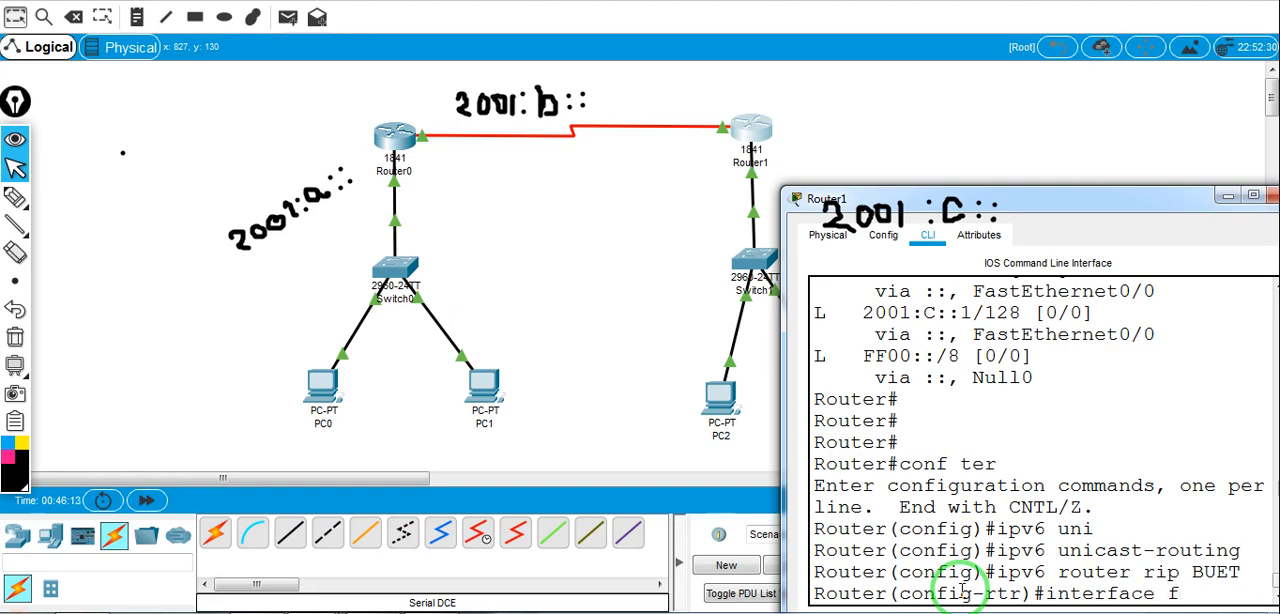
text(0/0)
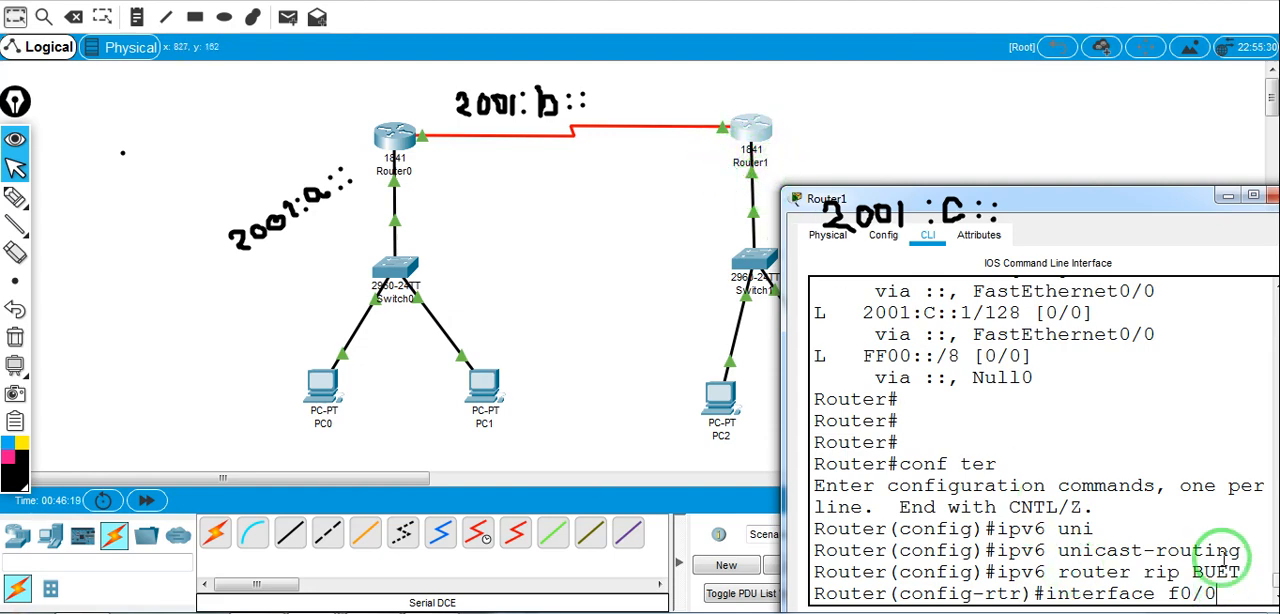
key(Return)
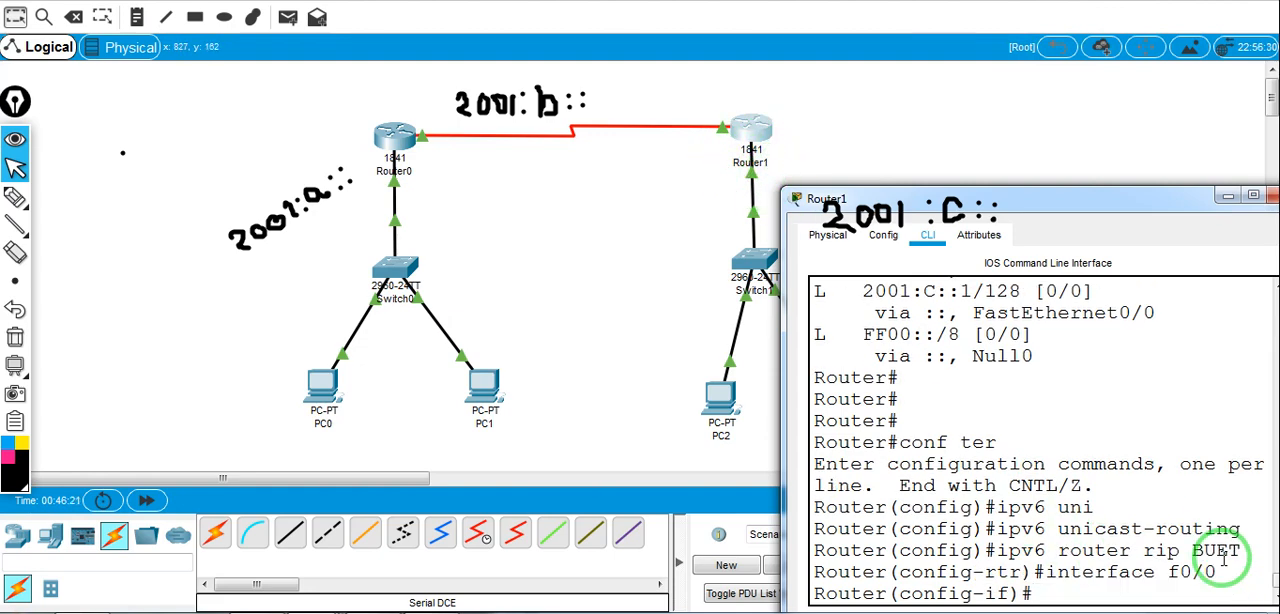
text(ipv6 rip BUE)
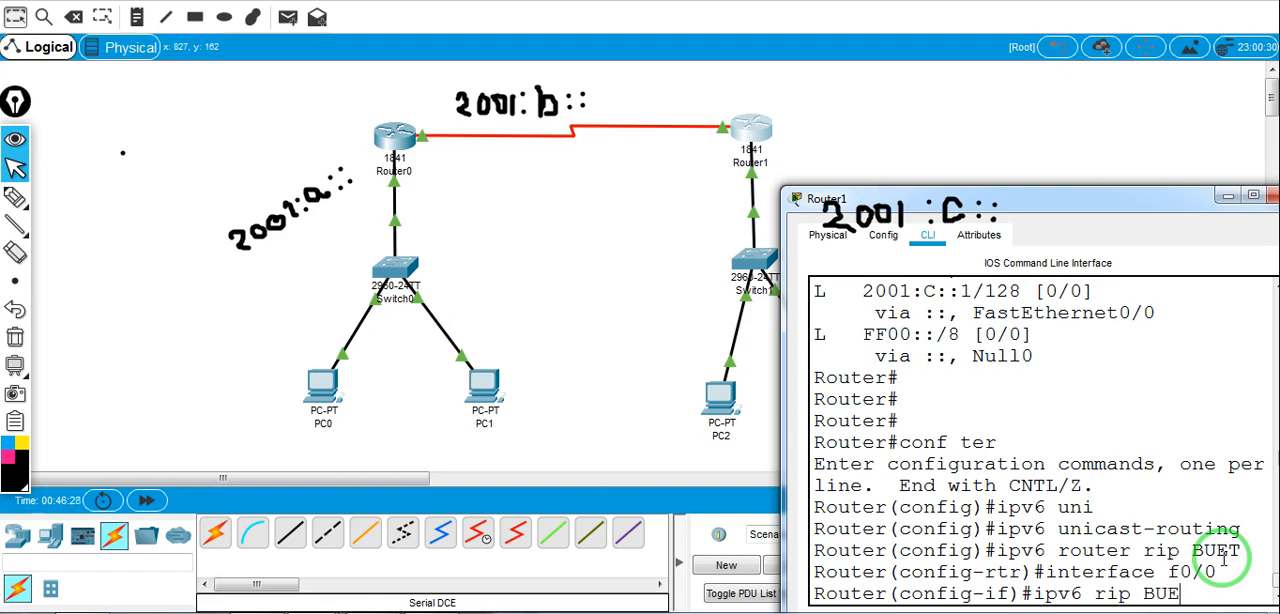
text(T enable)
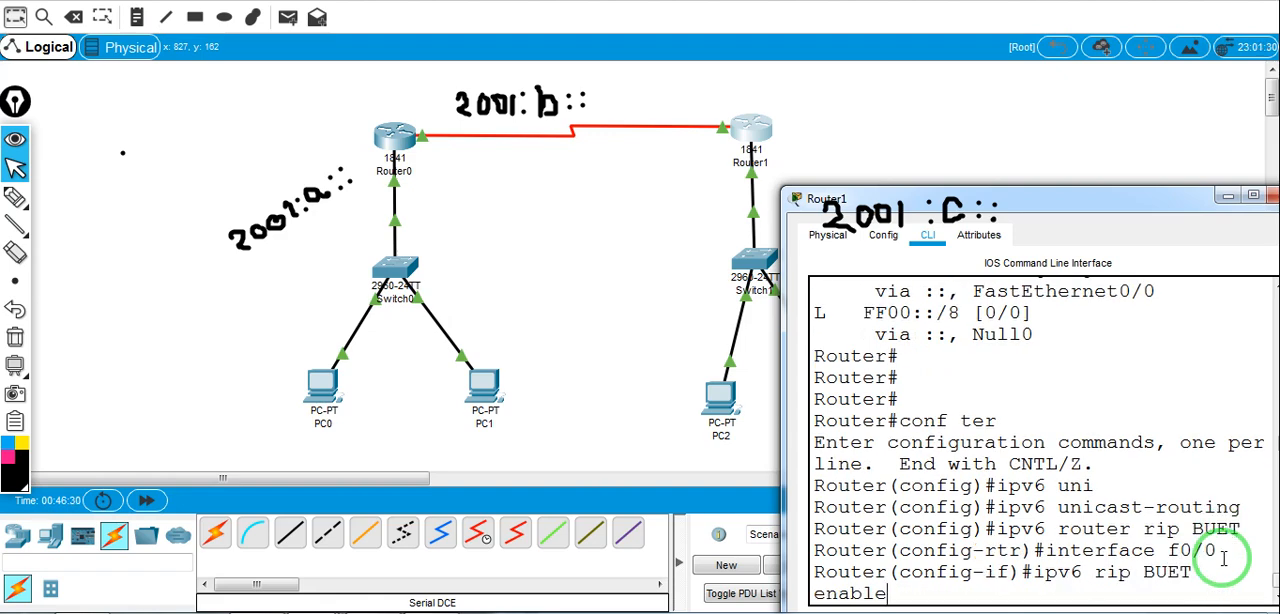
key(Return)
Enable the BUET RIP process on Router1's serial interface s0/0/0 with ipv6 rip BUET enable
text(ipb)
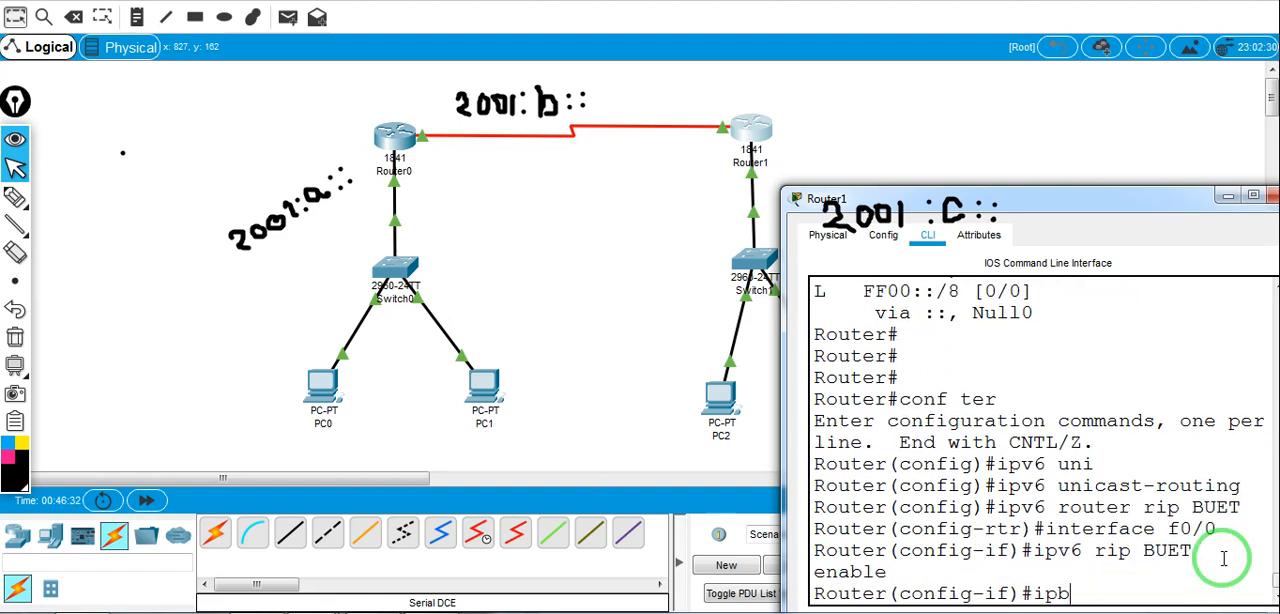
key(BackSpace)
text(v)
key(BackSpace)
key(BackSpace)
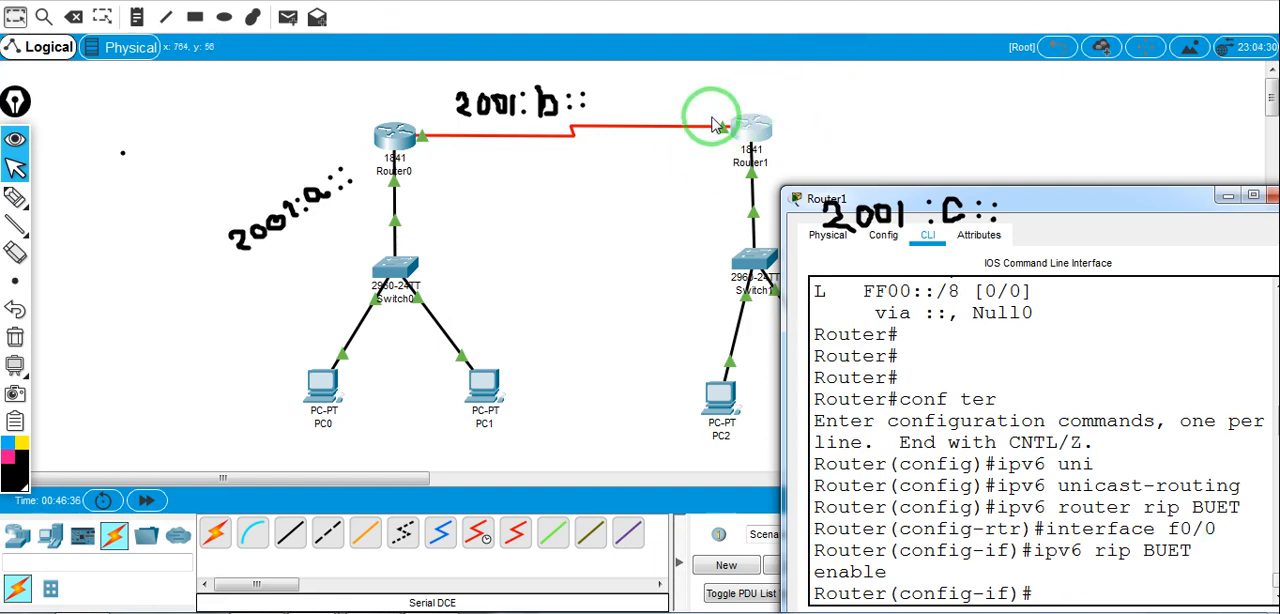
text(in)
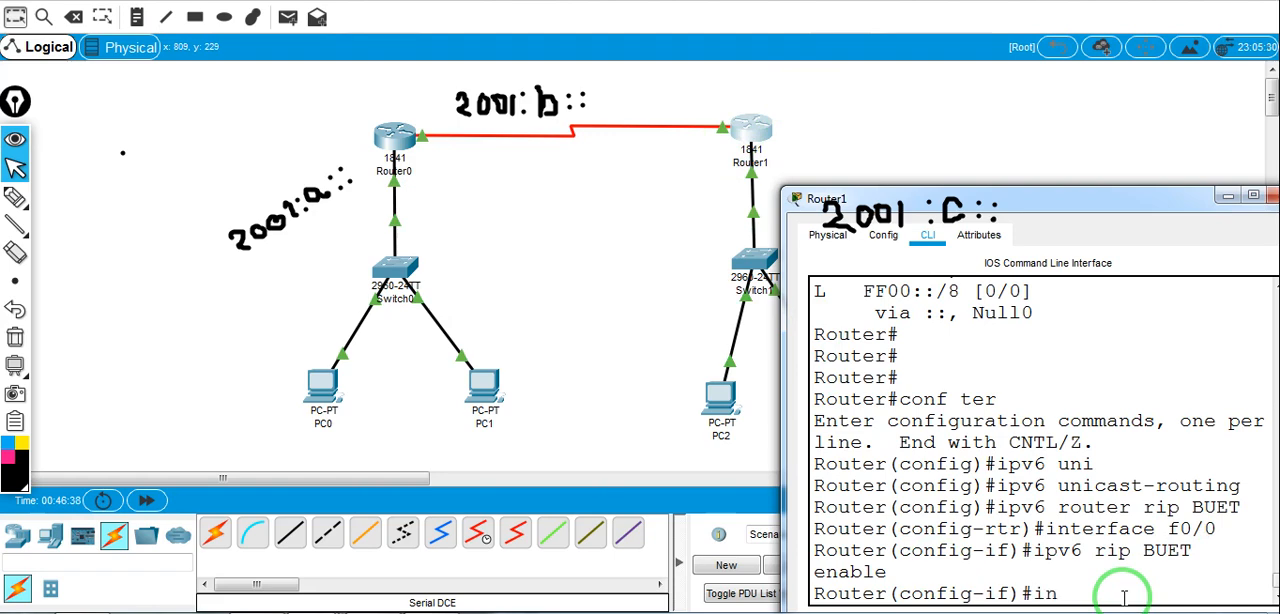
text(terface s0/0/0)
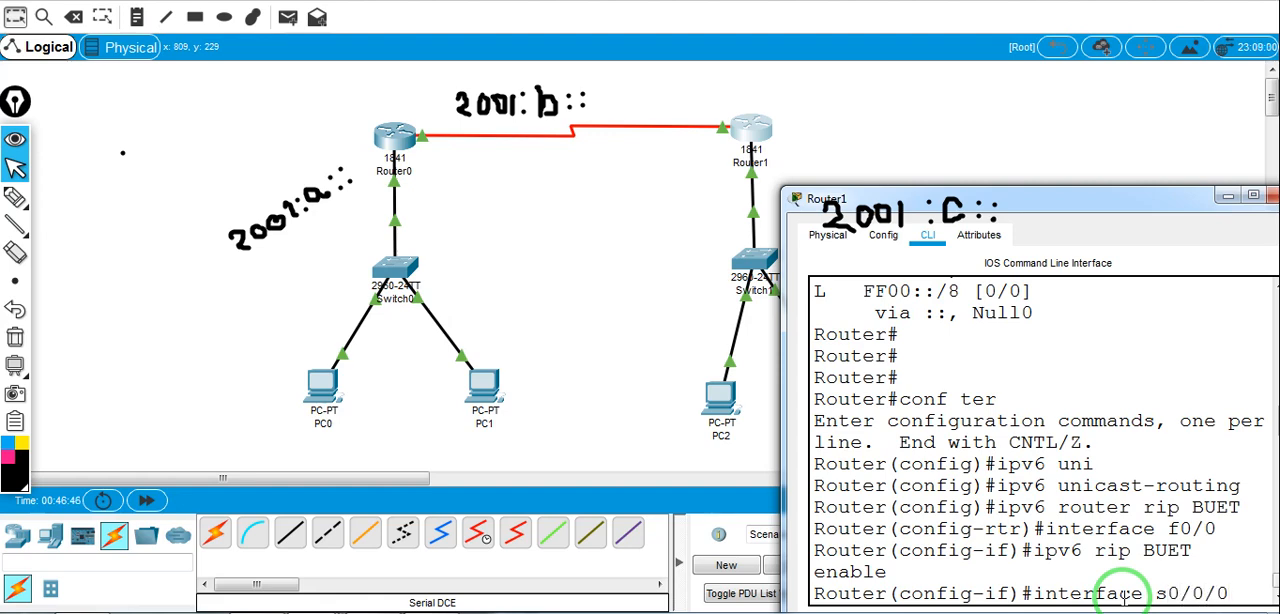
key(Return)
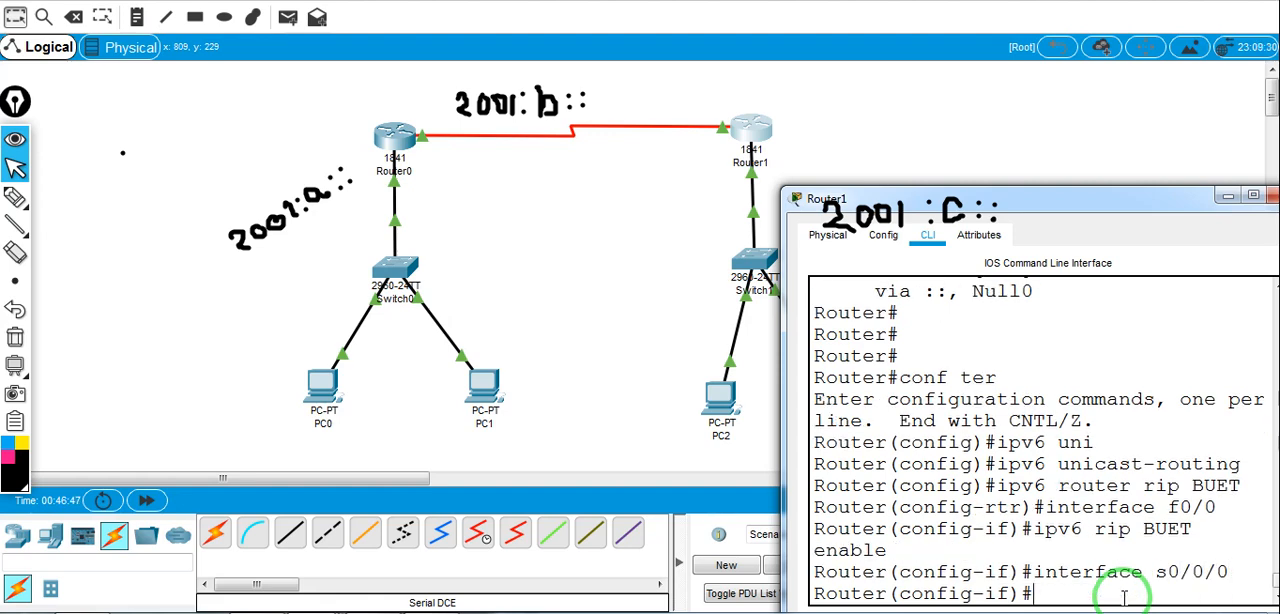
text(ipv6 ri)
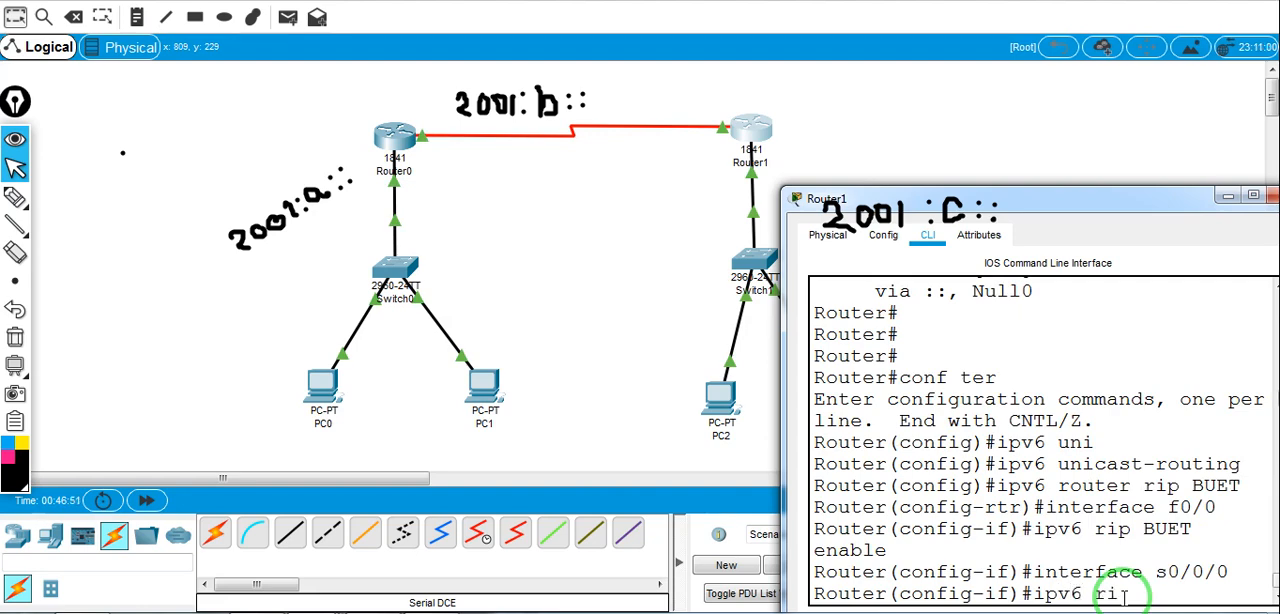
text(p BUET)
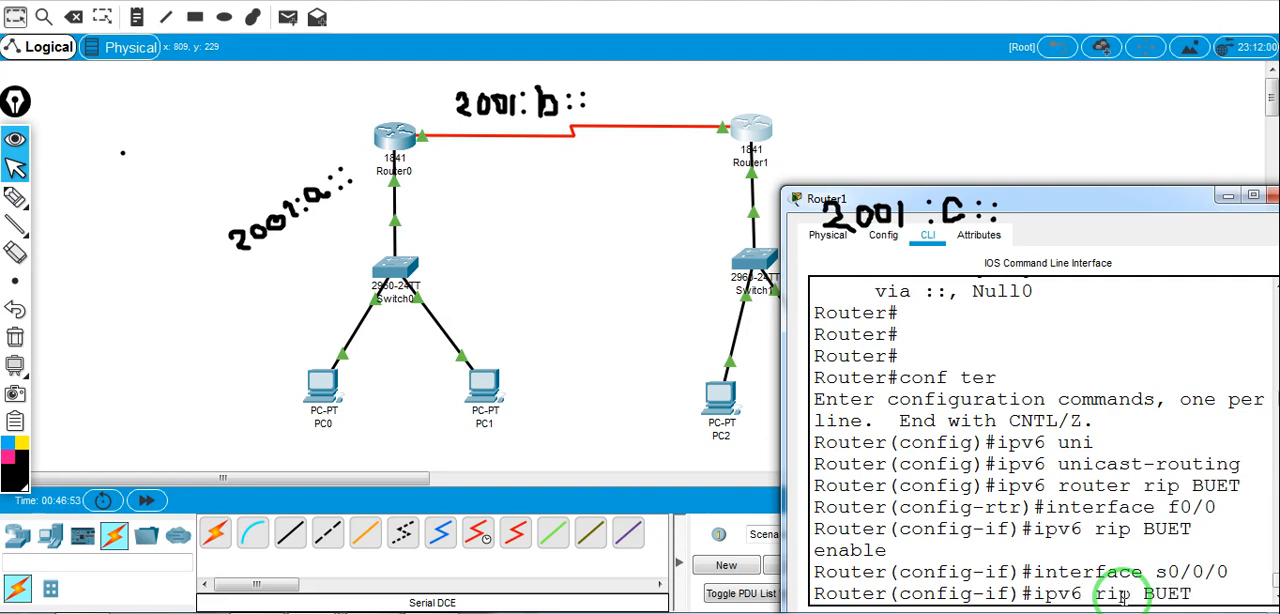
text( enable)
key(Return)
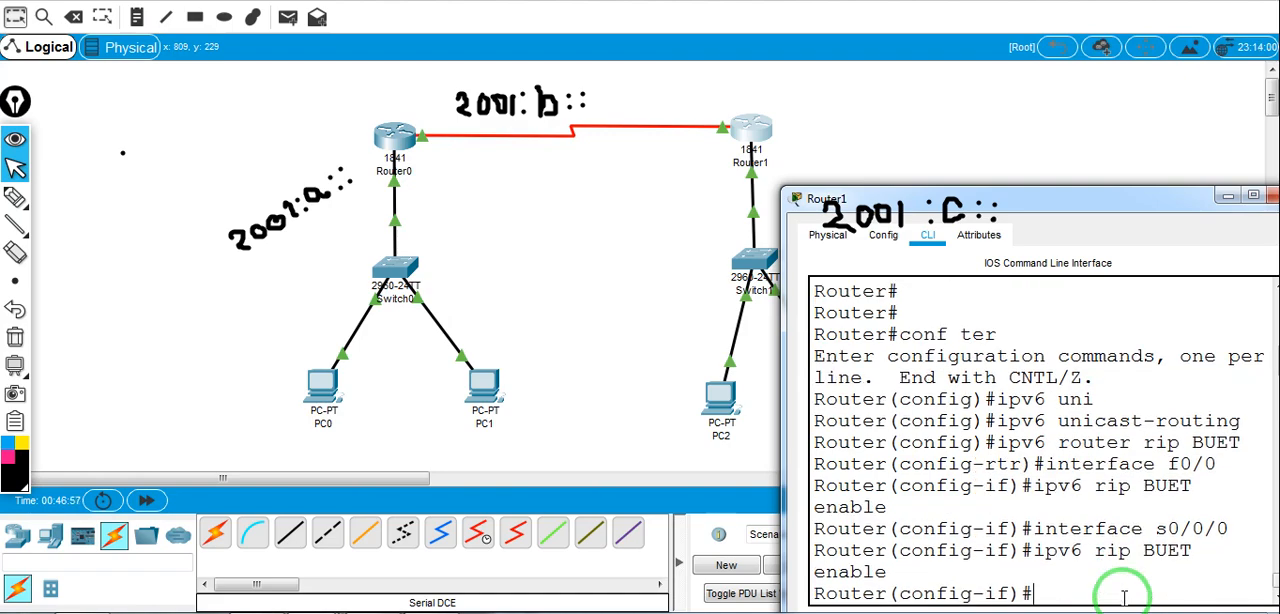
Display Router1's IPv6 routing table from privileged mode with show ipv6 route
drag(1095, 212, 850, 169)
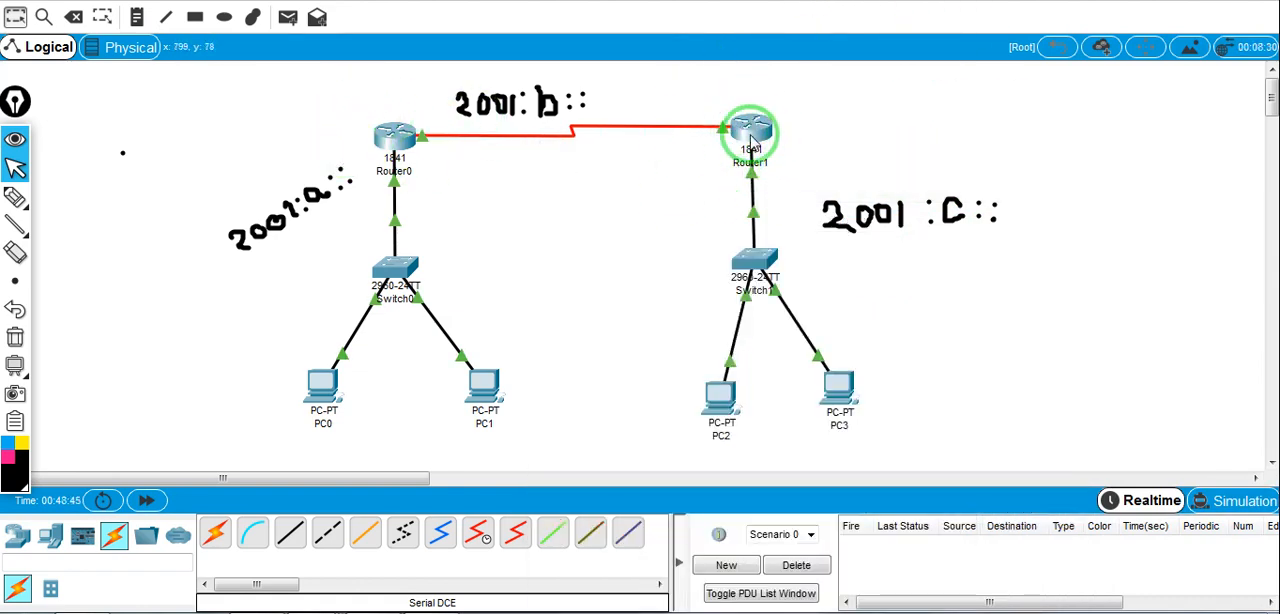
click(752, 133)
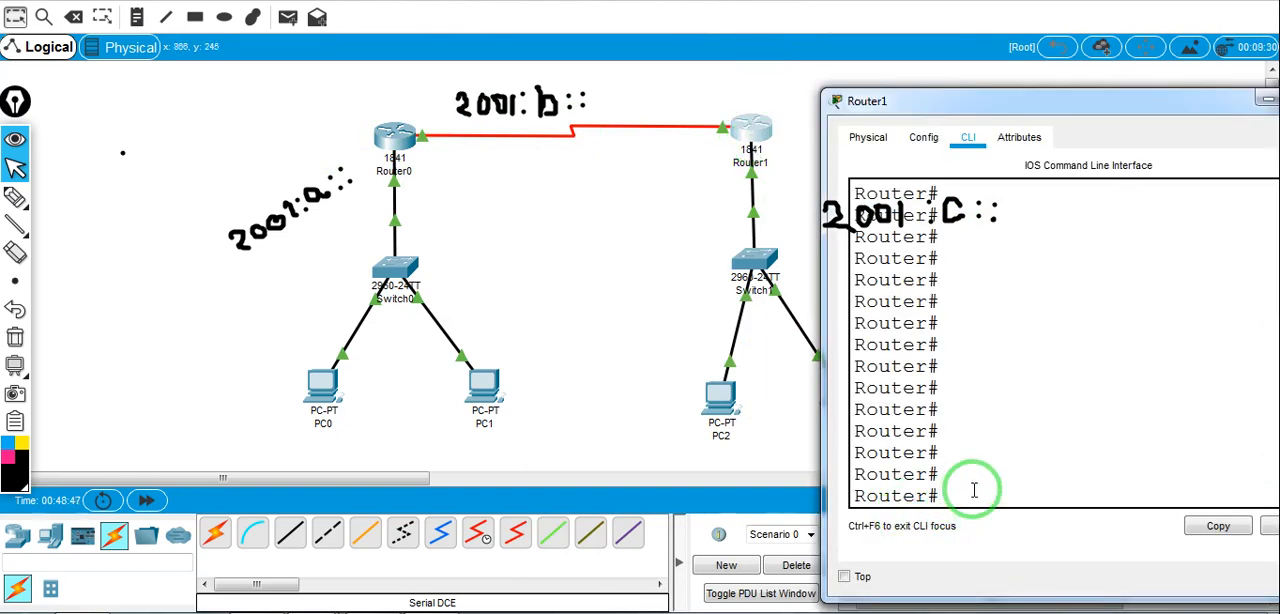
text(shw)
key(BackSpace)
text(ow)
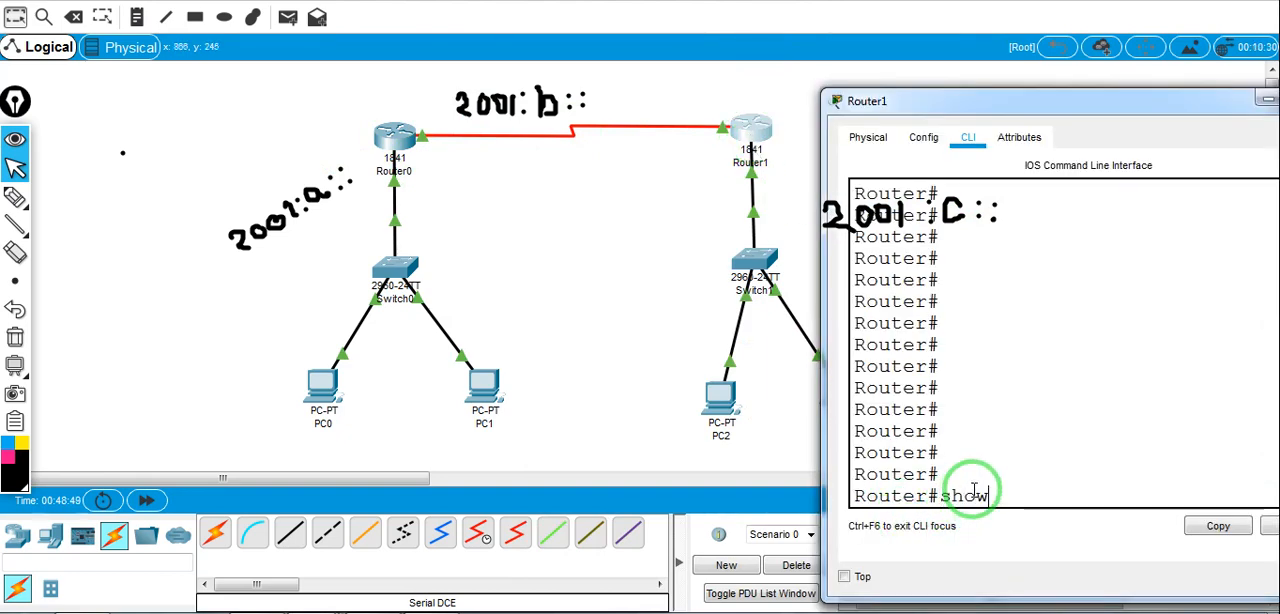
text( ipv)
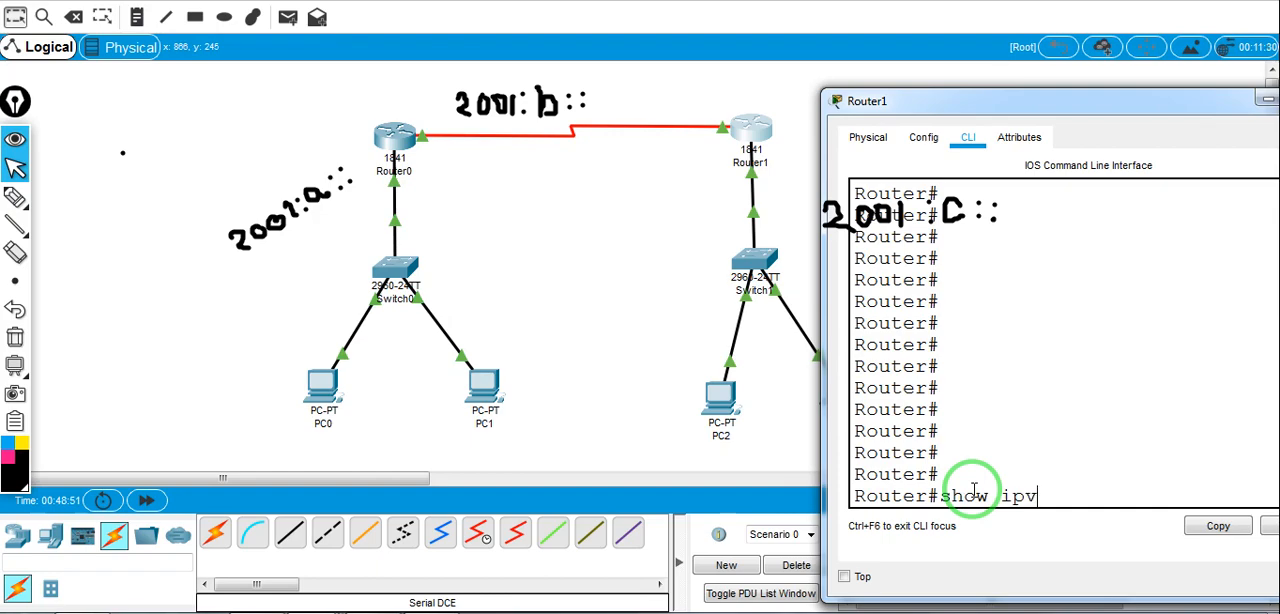
text(6 route)
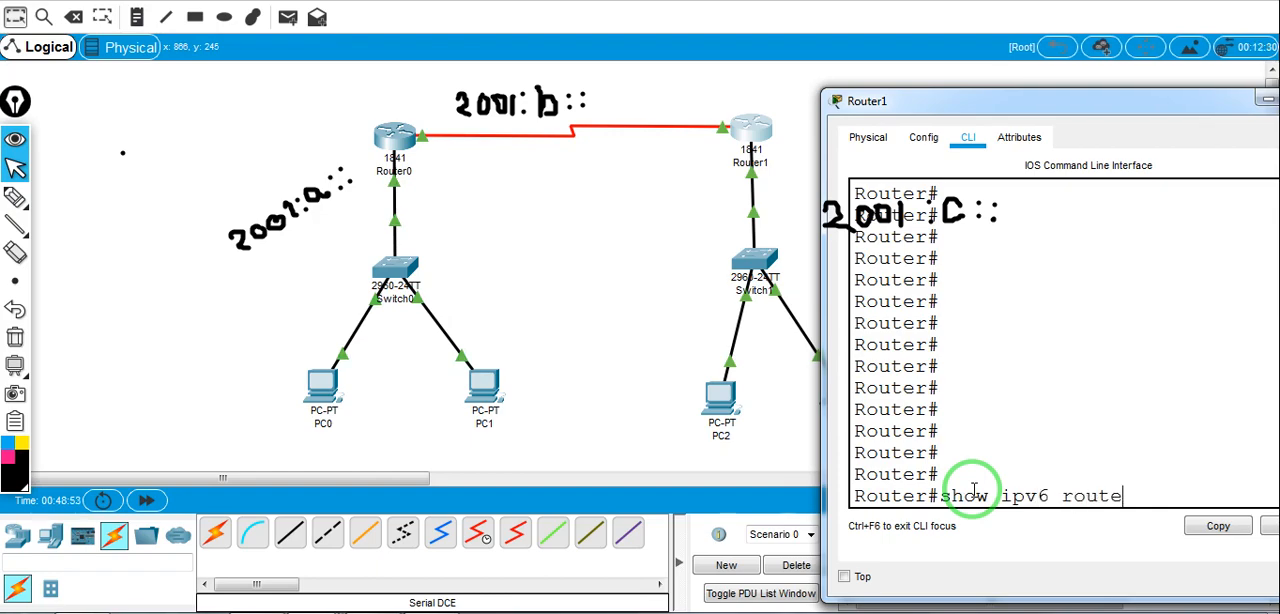
key(Return)
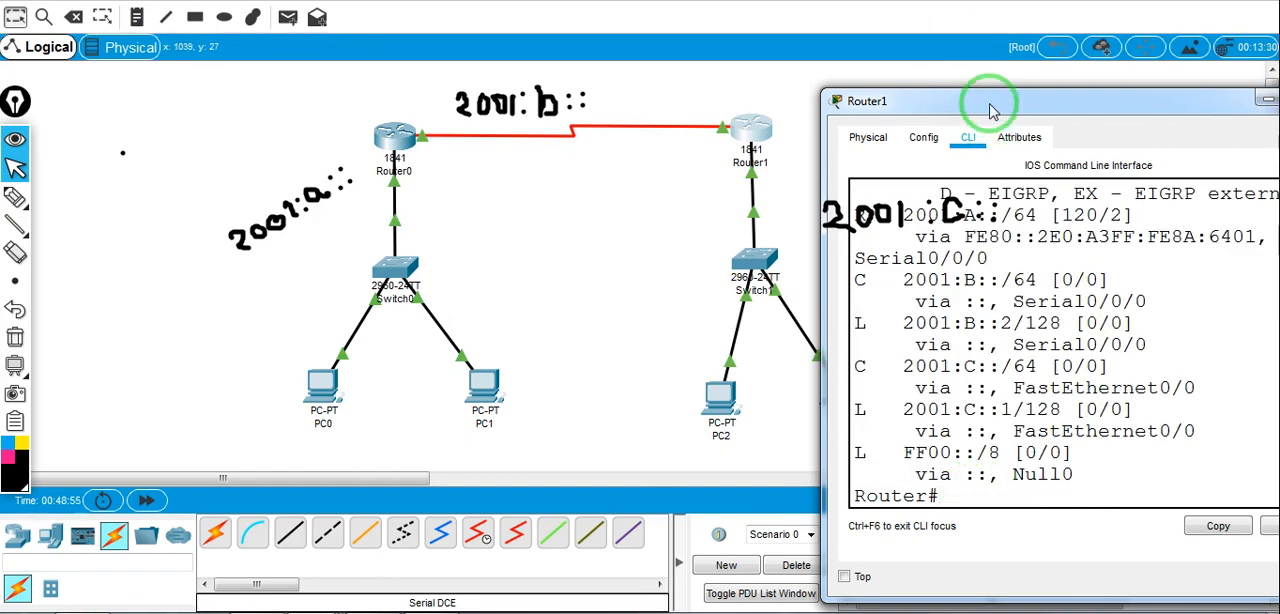
Examine the RIP route to 2001:A::/64 in Router1's routing table and close the router's window
drag(986, 108, 686, 183)
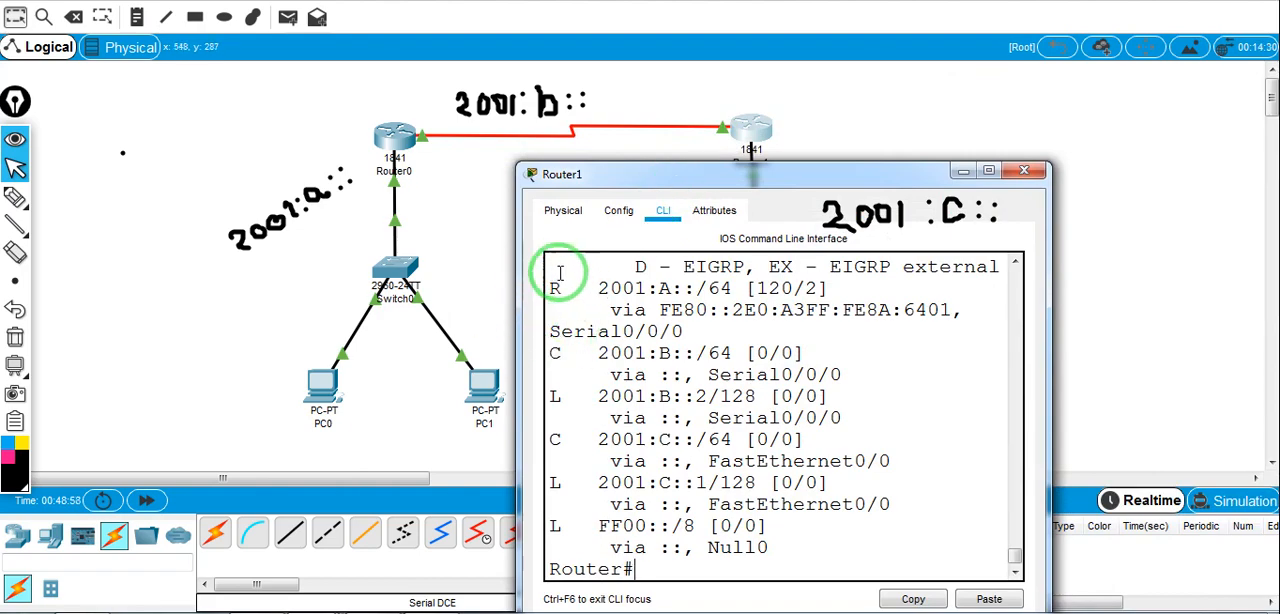
drag(561, 289, 550, 289)
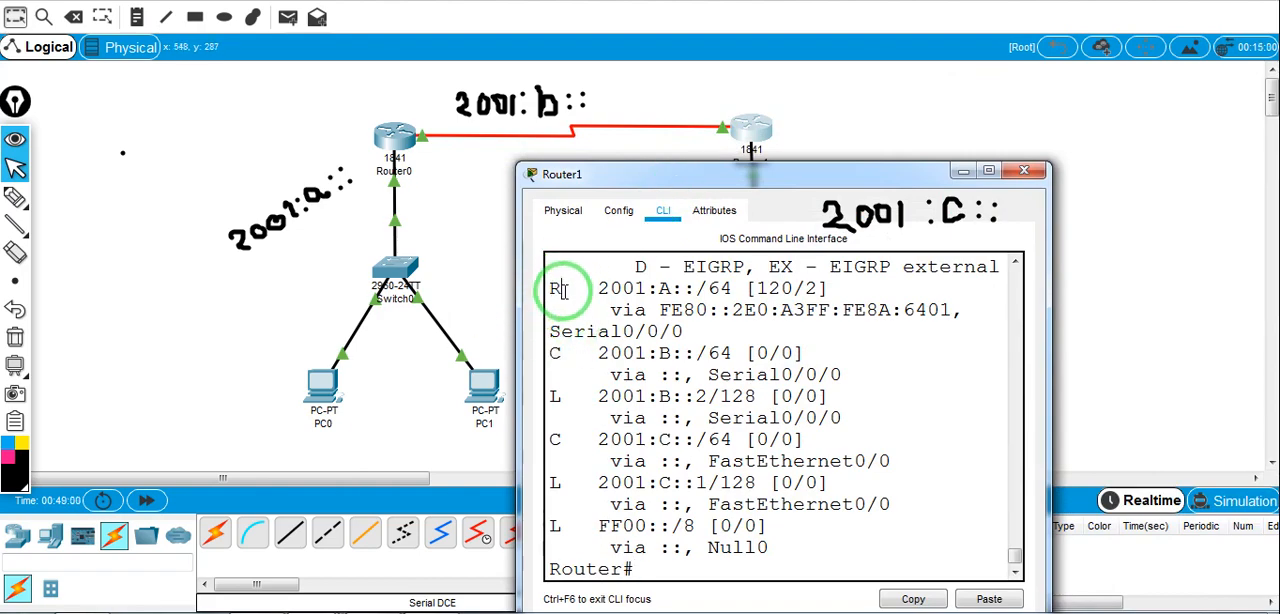
drag(651, 176, 707, 214)
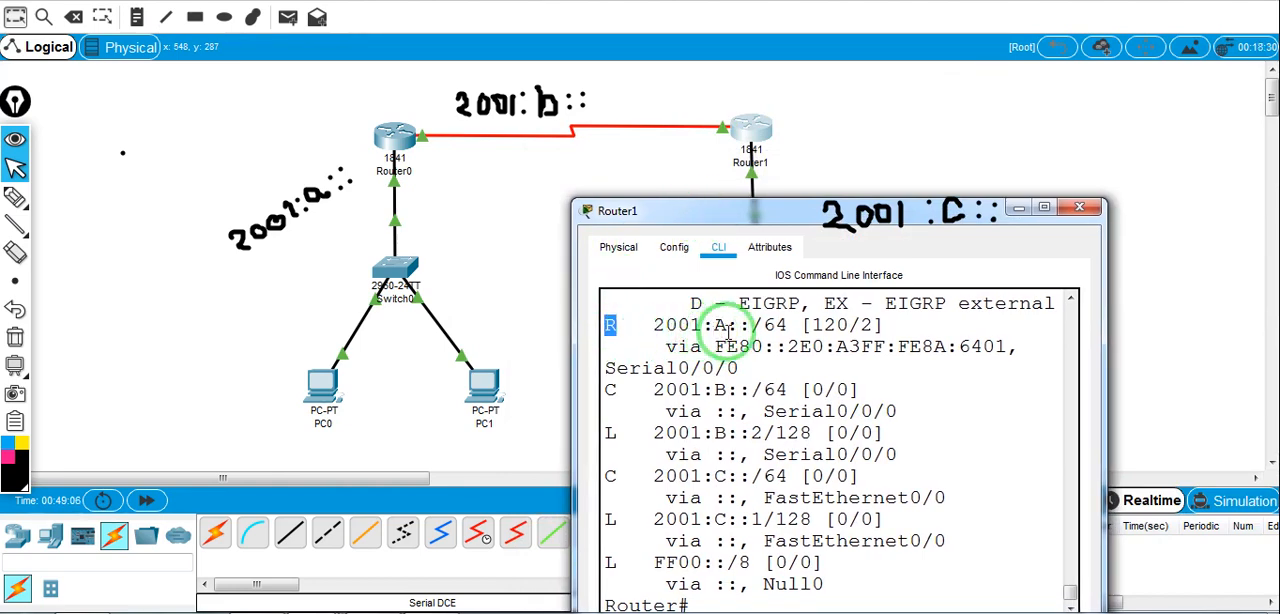
mouse_move(250, 267)
mouse_down()
mouse_move(367, 209)
mouse_move(337, 251)
mouse_up()
click(750, 135)
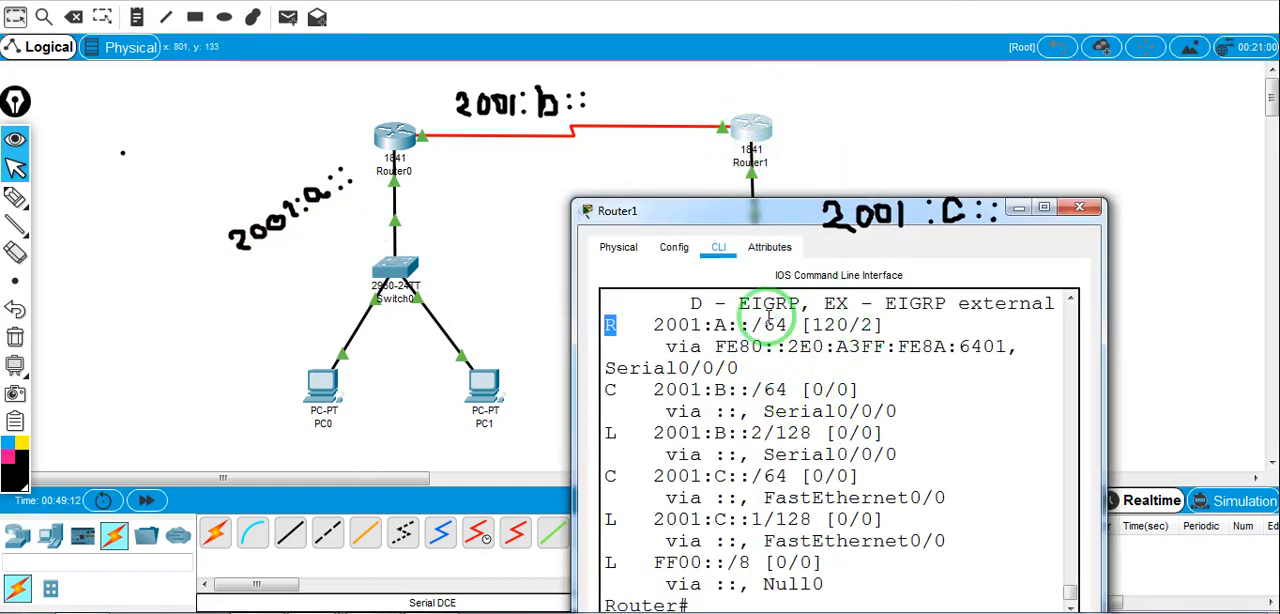
click(1079, 207)
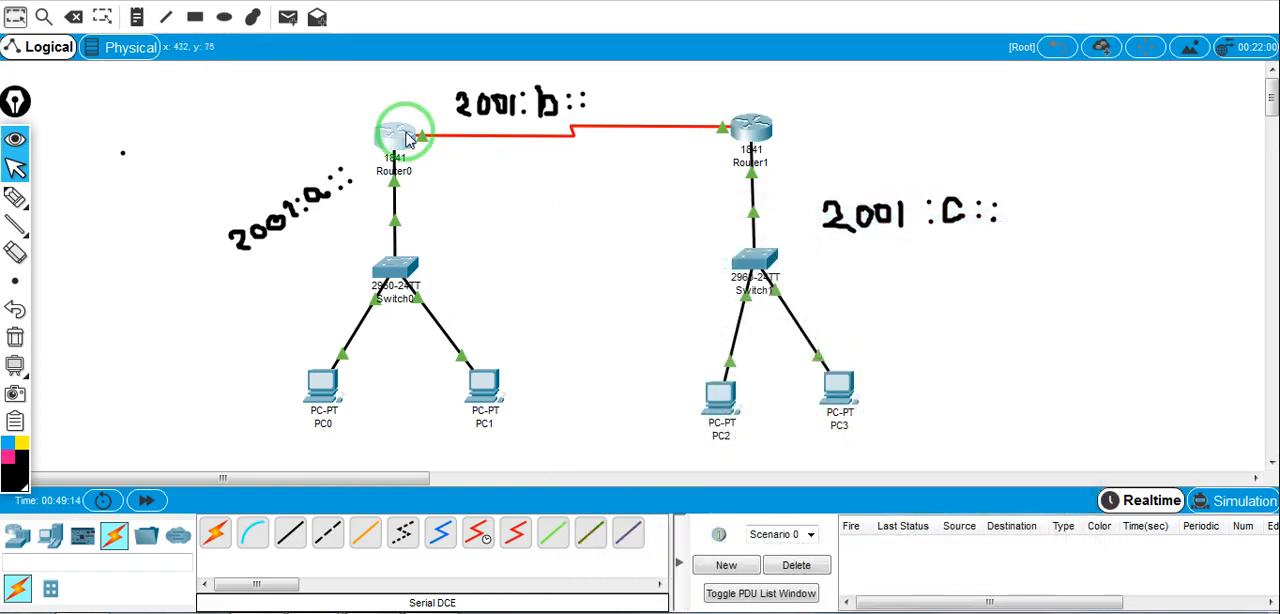
Leave configuration mode on Router0, display its IPv6 routing table with show ipv6 route and examine the RIP route to 2001:C::/64
click(397, 134)
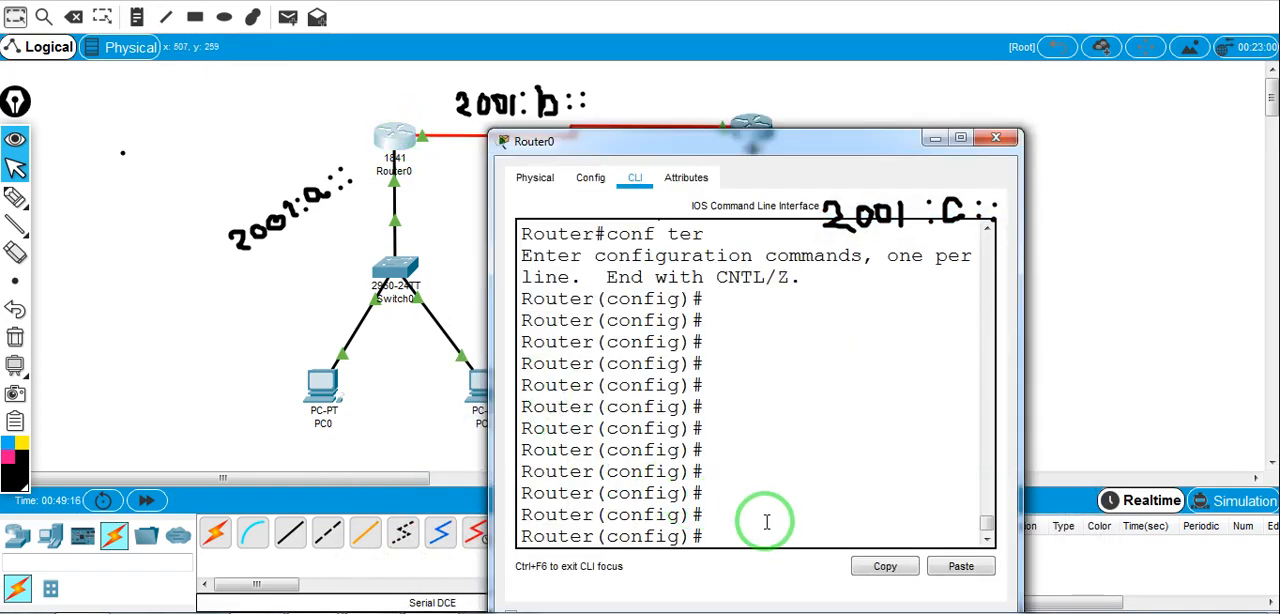
text(exit)
key(Return)
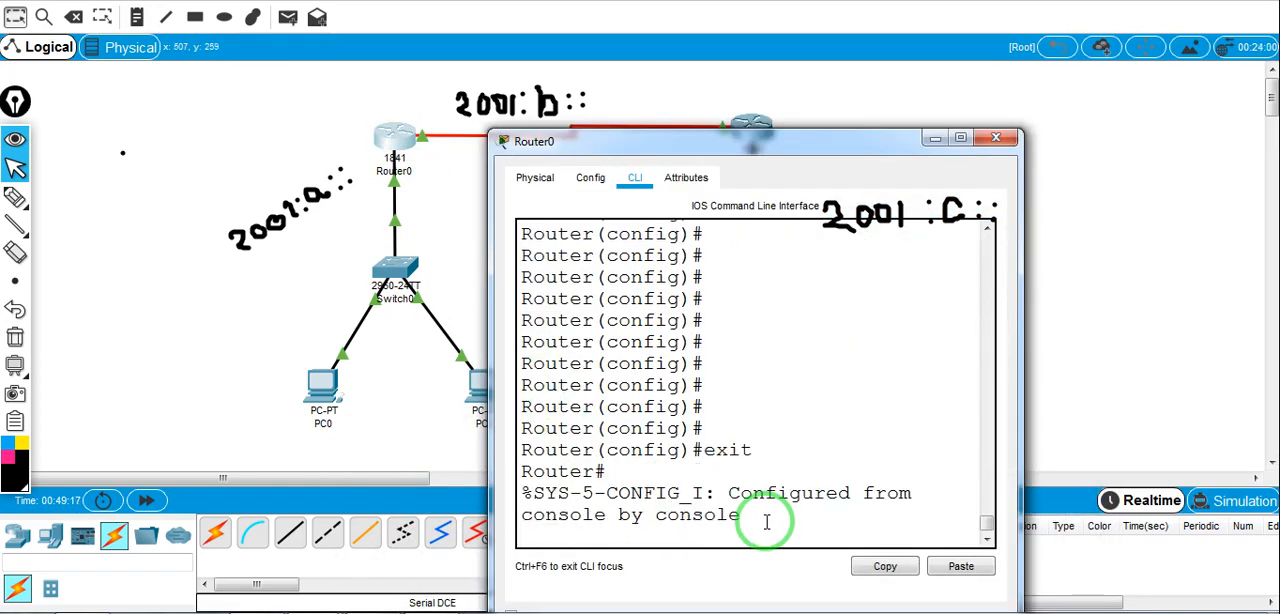
key(Return)
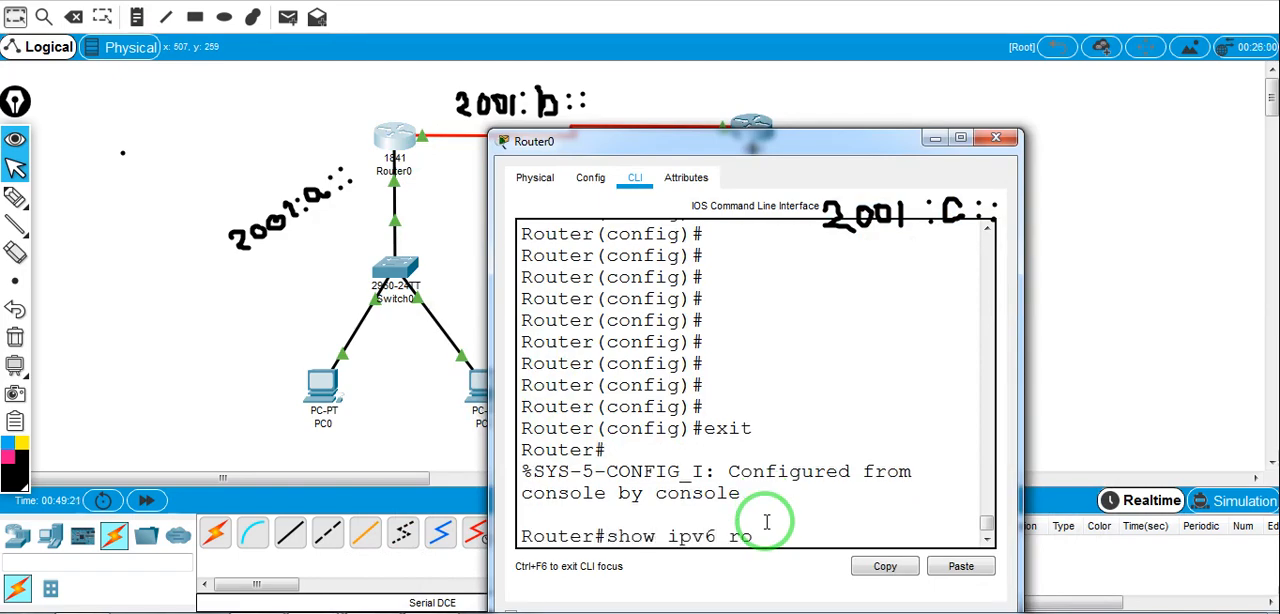
key(Return)
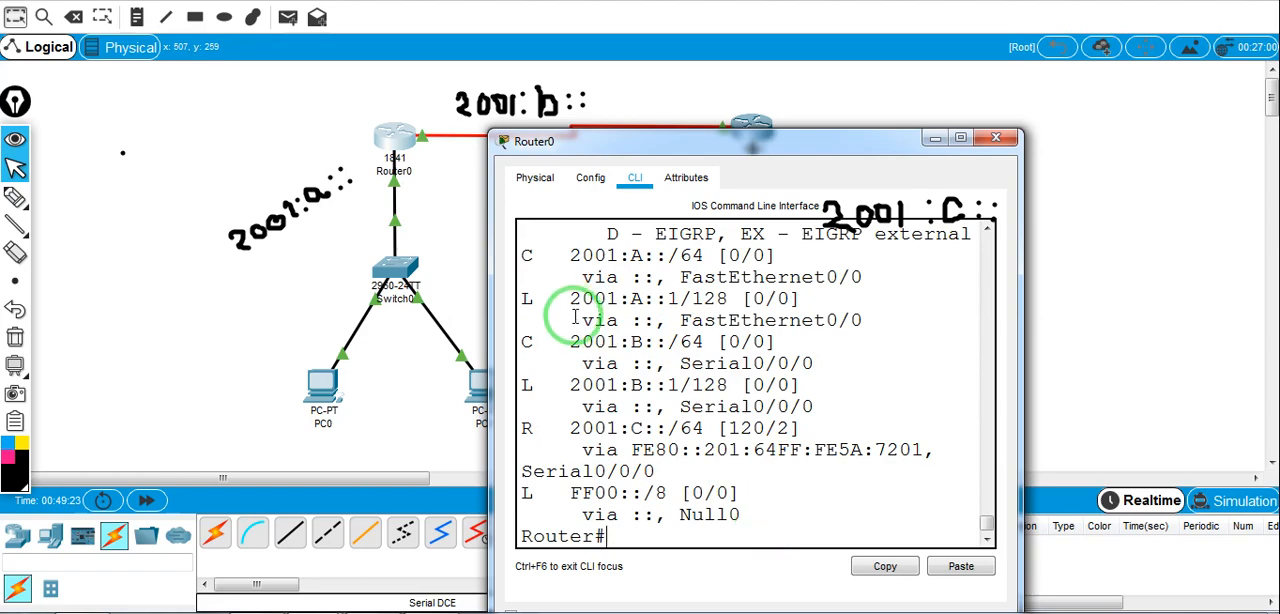
drag(543, 435, 519, 428)
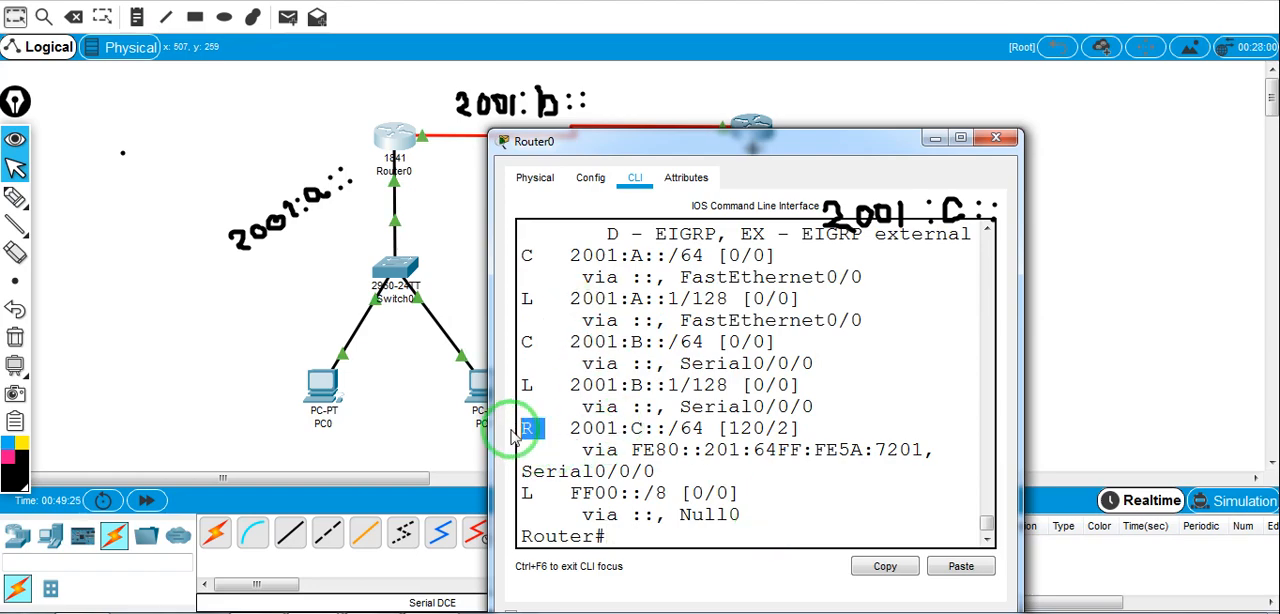
drag(676, 143, 428, 227)
drag(847, 243, 943, 243)
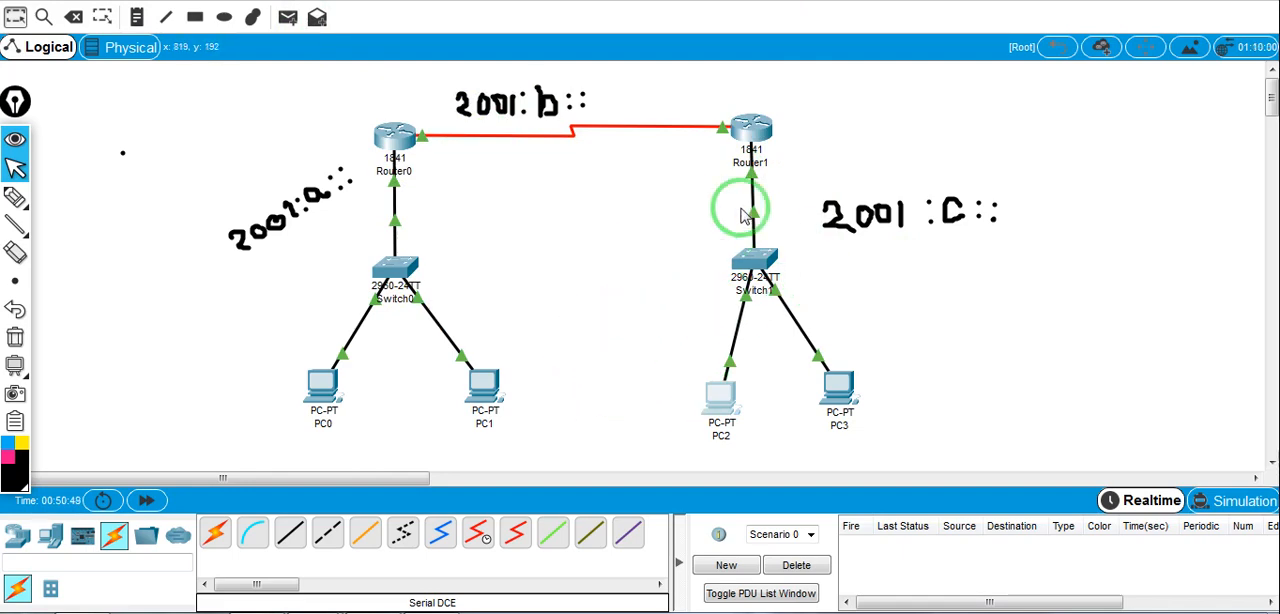
Send a simple PDU from PC0 to PC2 to test the connection between the two networks
click(288, 17)
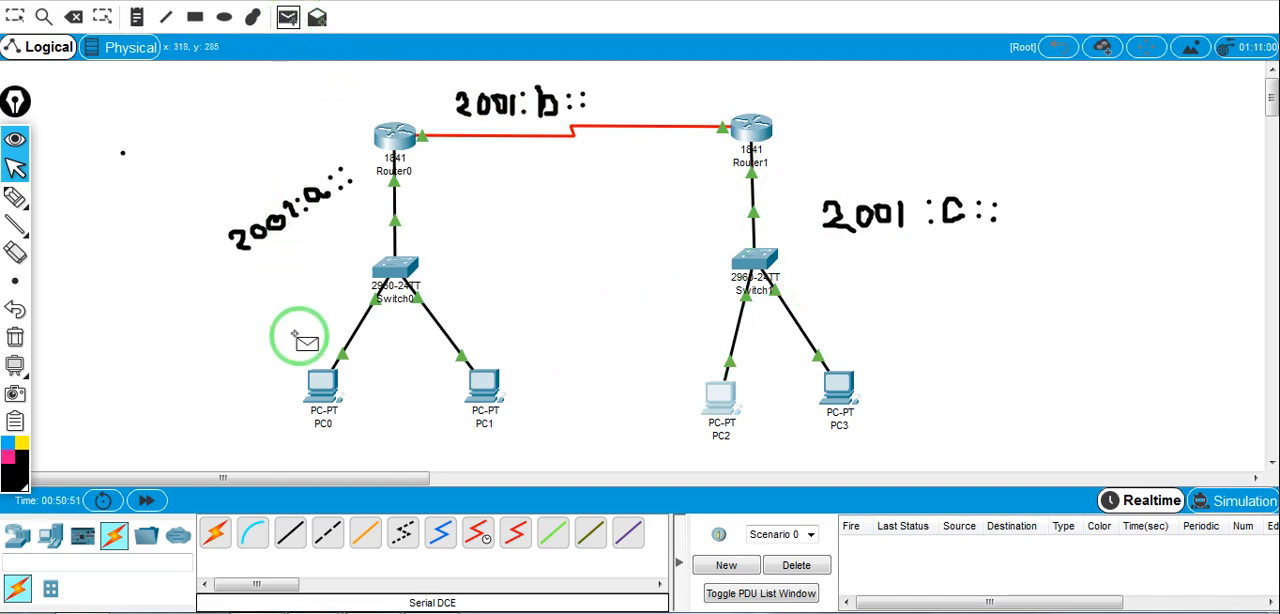
click(318, 378)
click(718, 392)
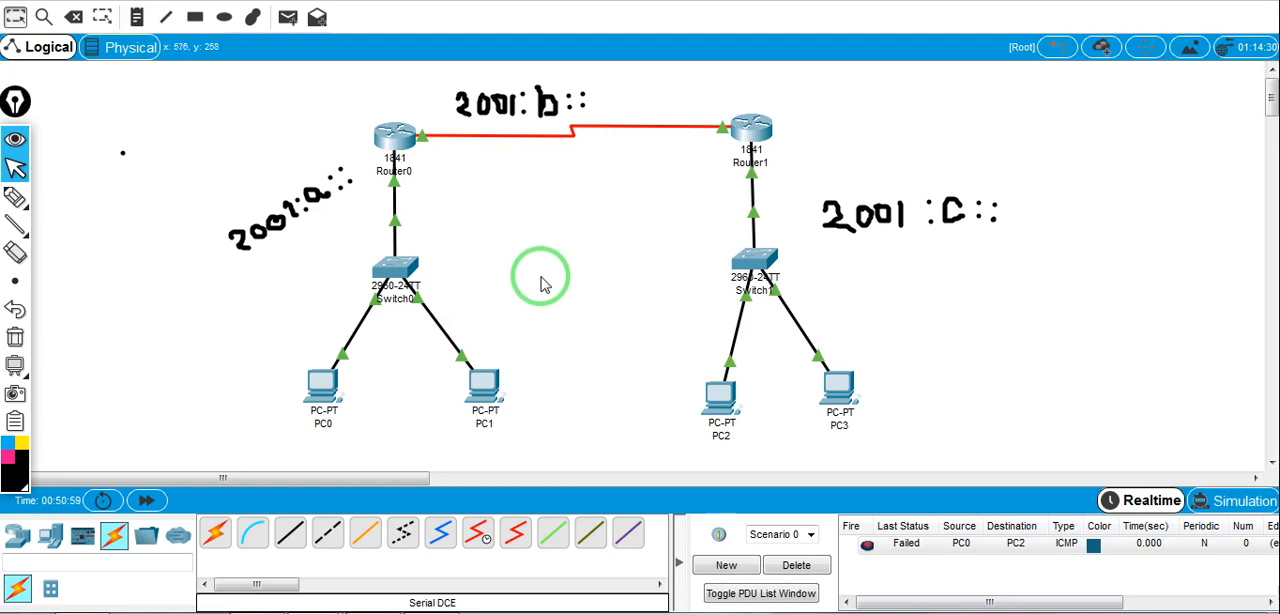
click(400, 320)
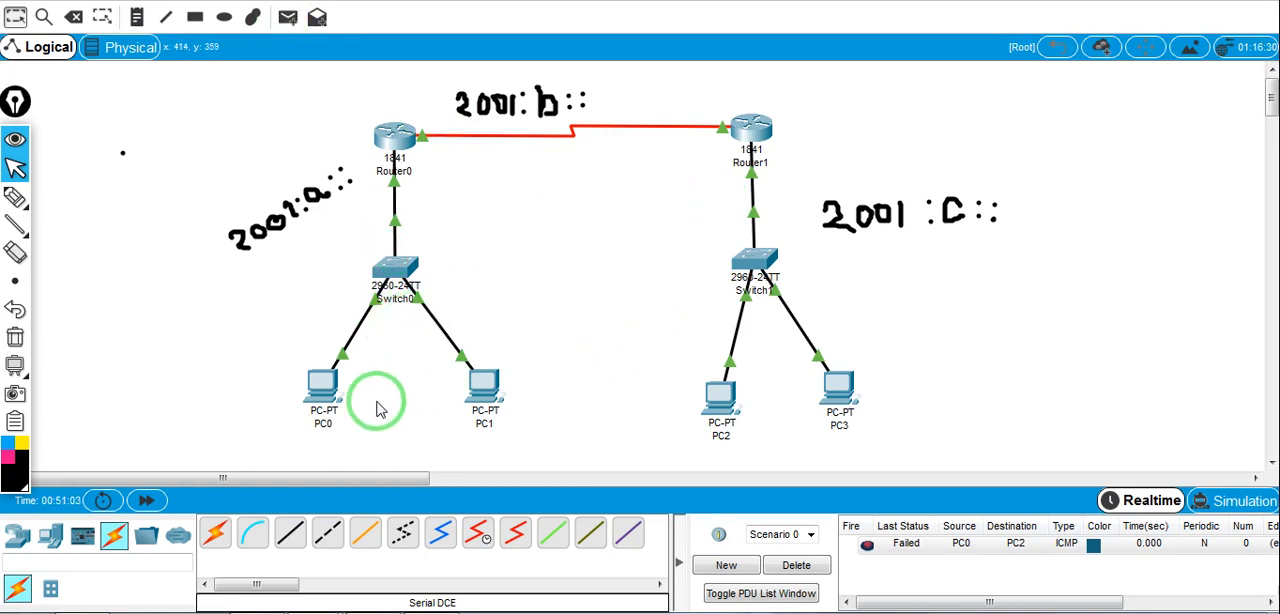
Ping 2001:c::2 from PC1's command prompt to test the route to the far network, and close PC1's window
click(484, 385)
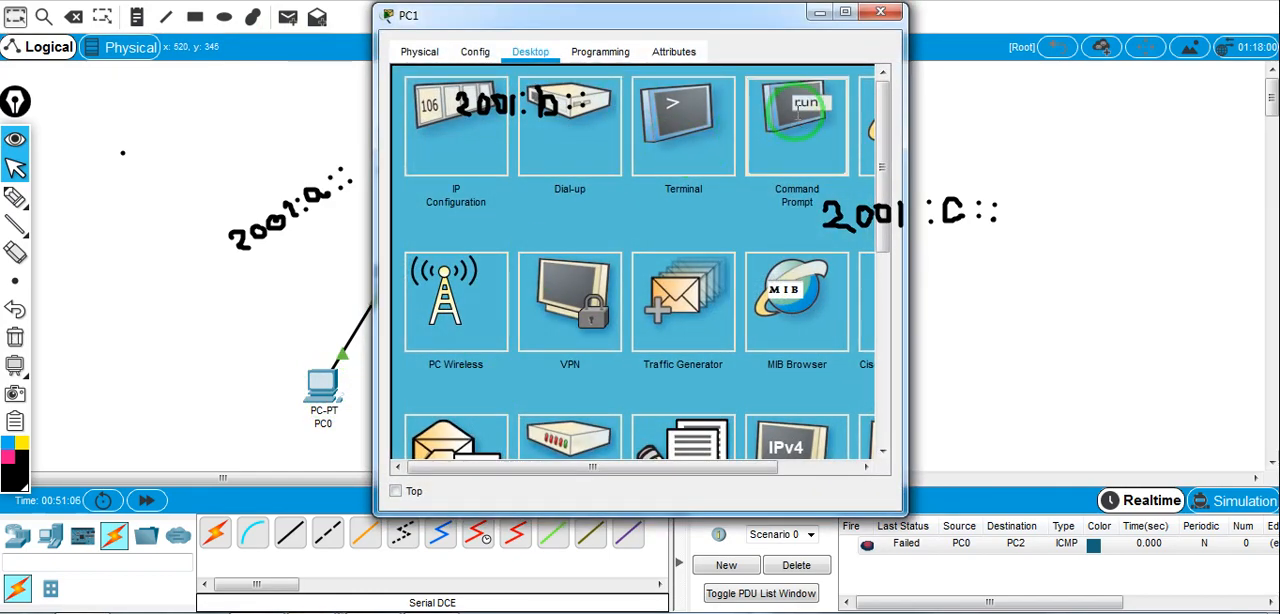
click(797, 113)
click(737, 57)
click(674, 309)
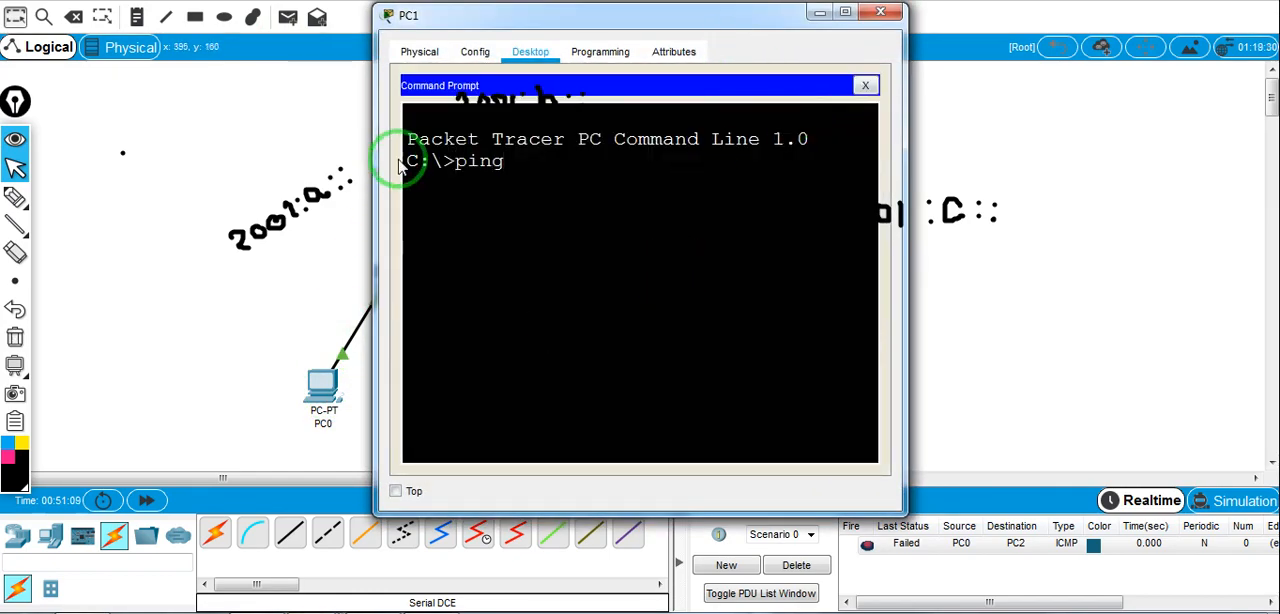
drag(551, 14, 166, 43)
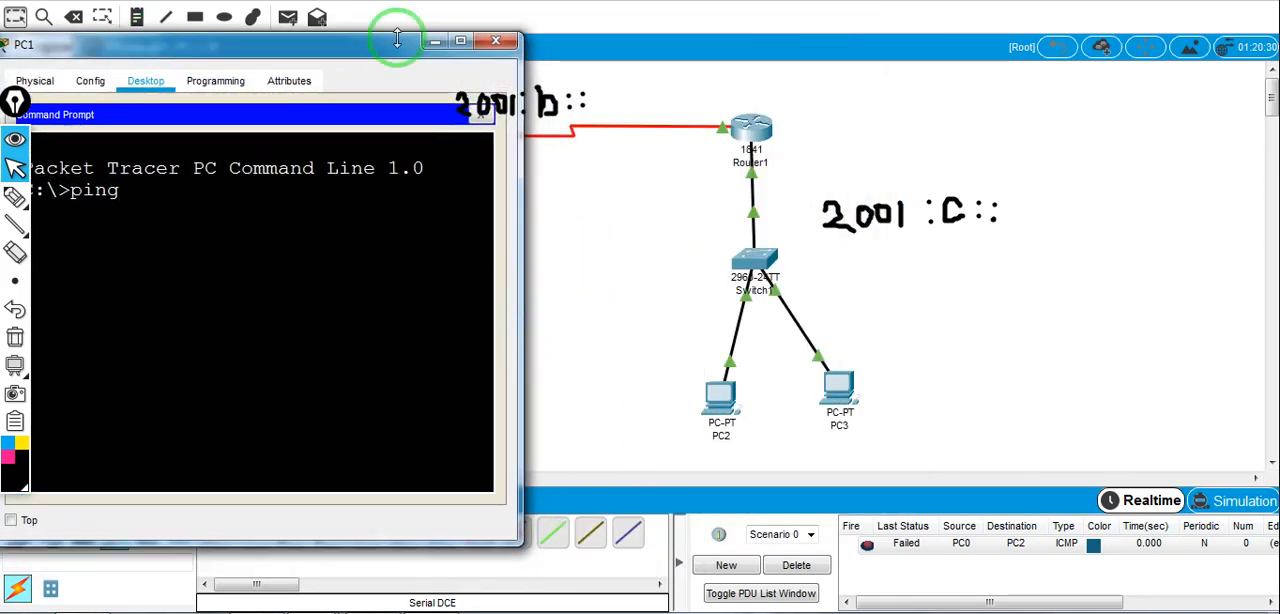
drag(340, 50, 757, 320)
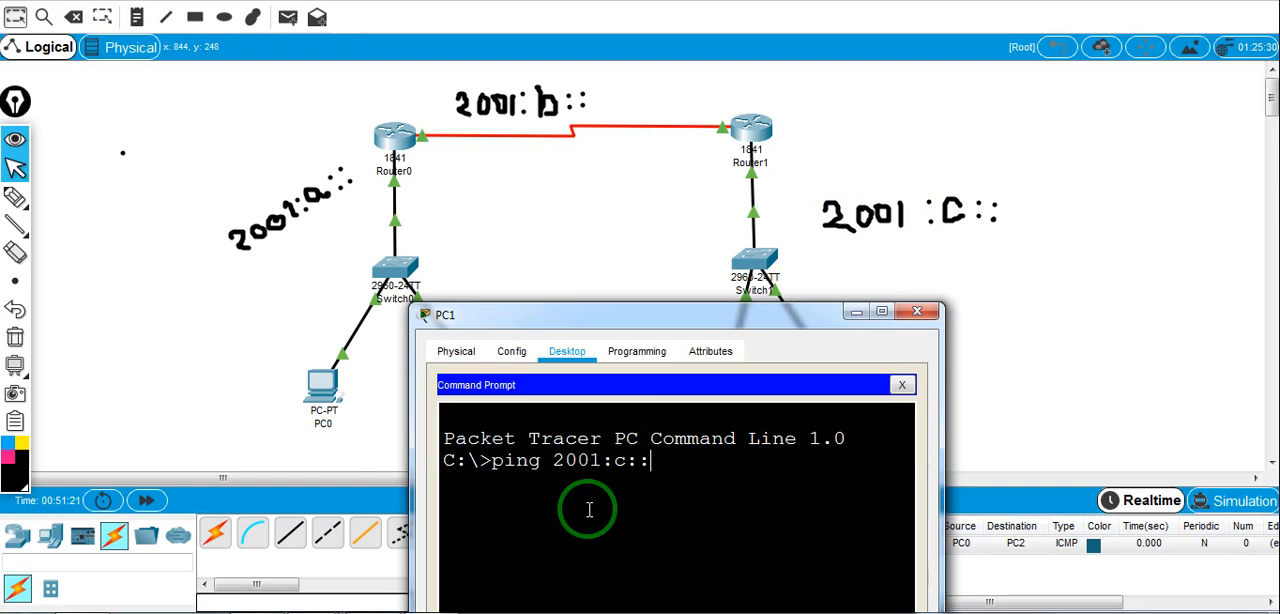
drag(660, 320, 380, 178)
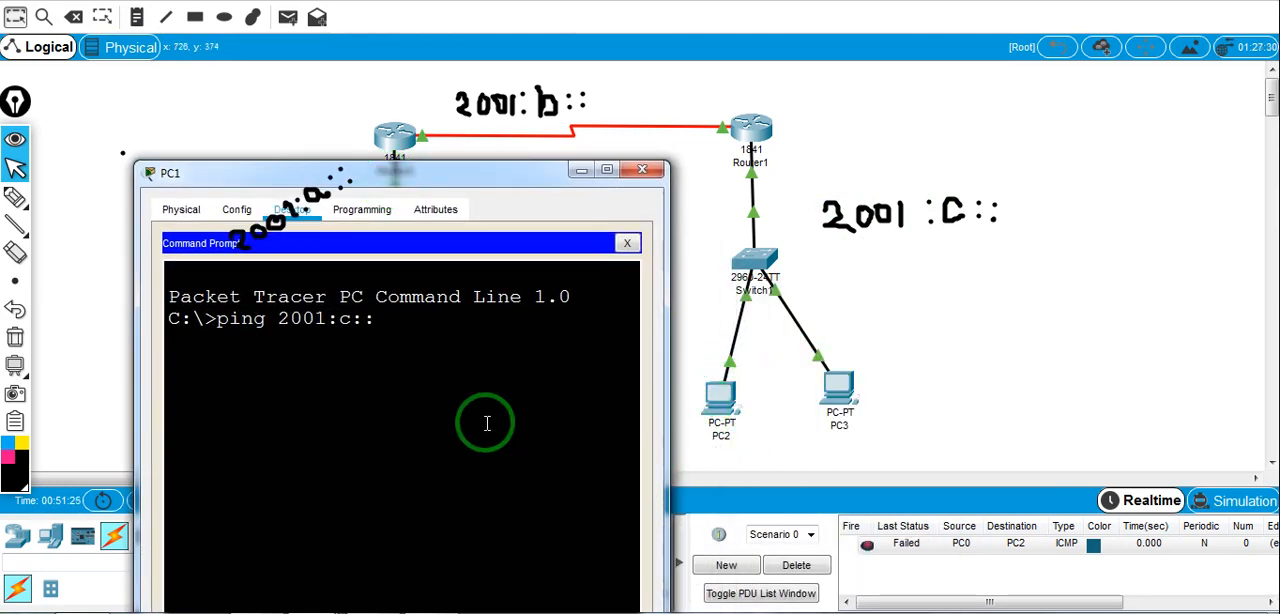
text(2)
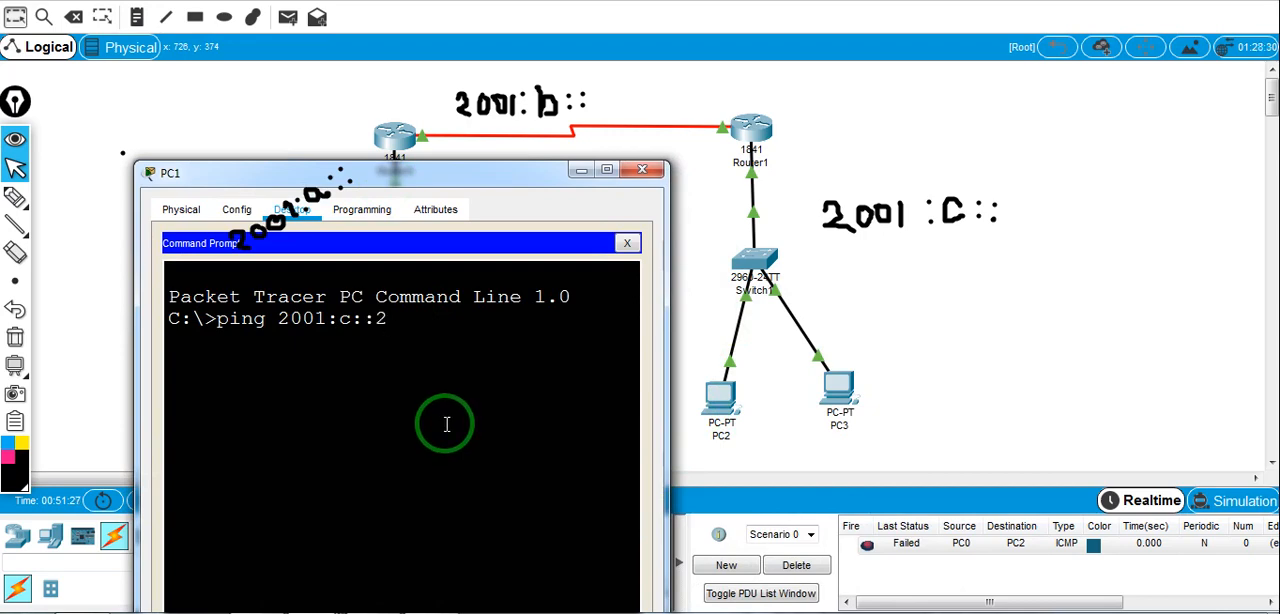
key(Return)
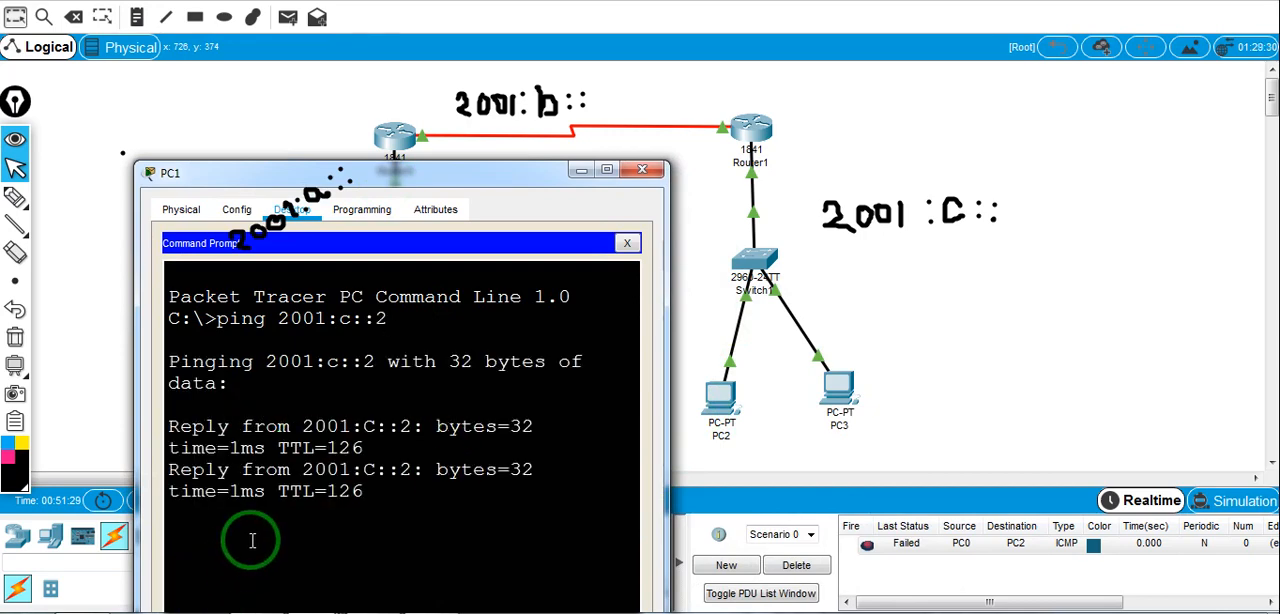
drag(367, 180, 652, 210)
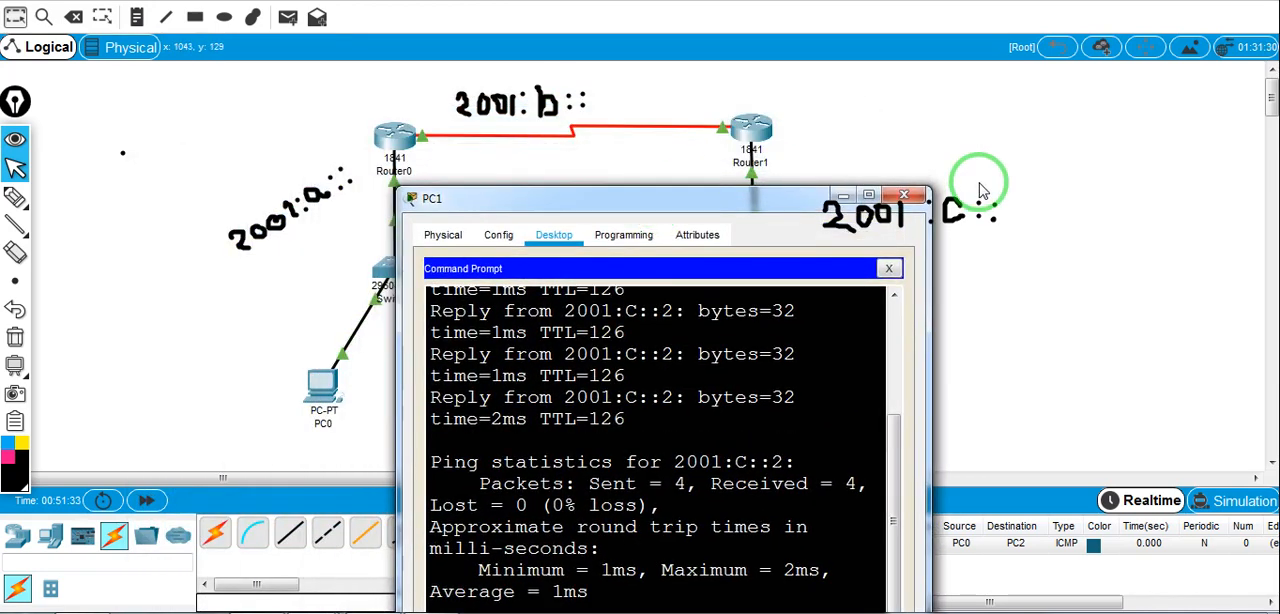
click(904, 196)
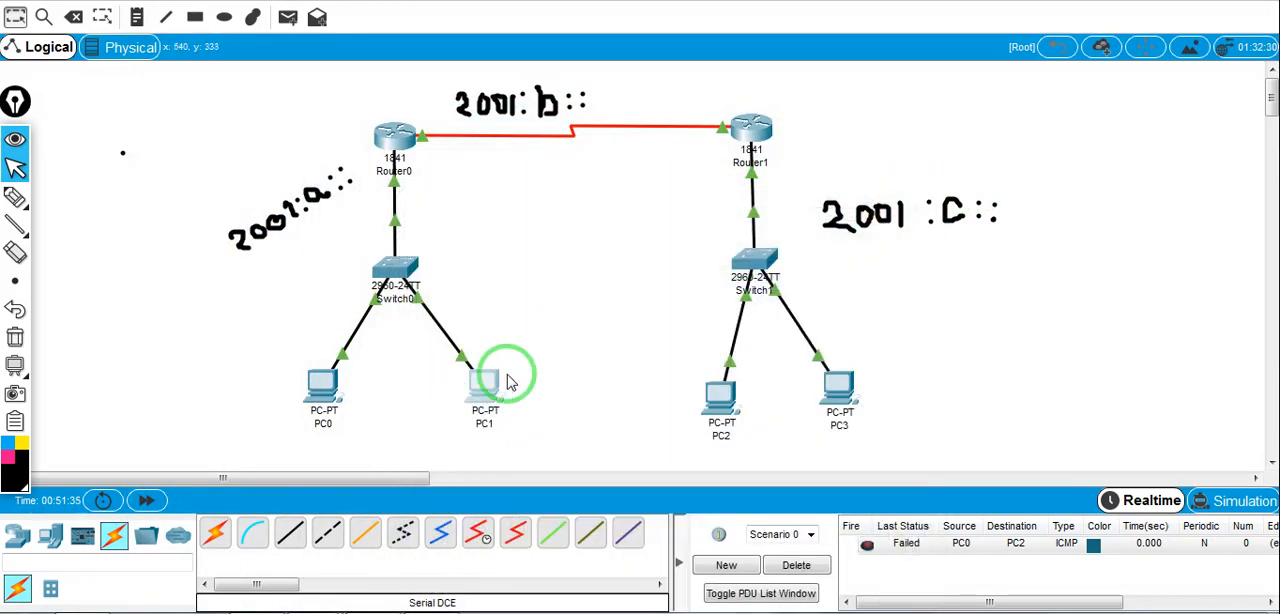
Ping 2001:a::2 from PC3's command prompt to test the return direction, and close PC3's window
click(848, 400)
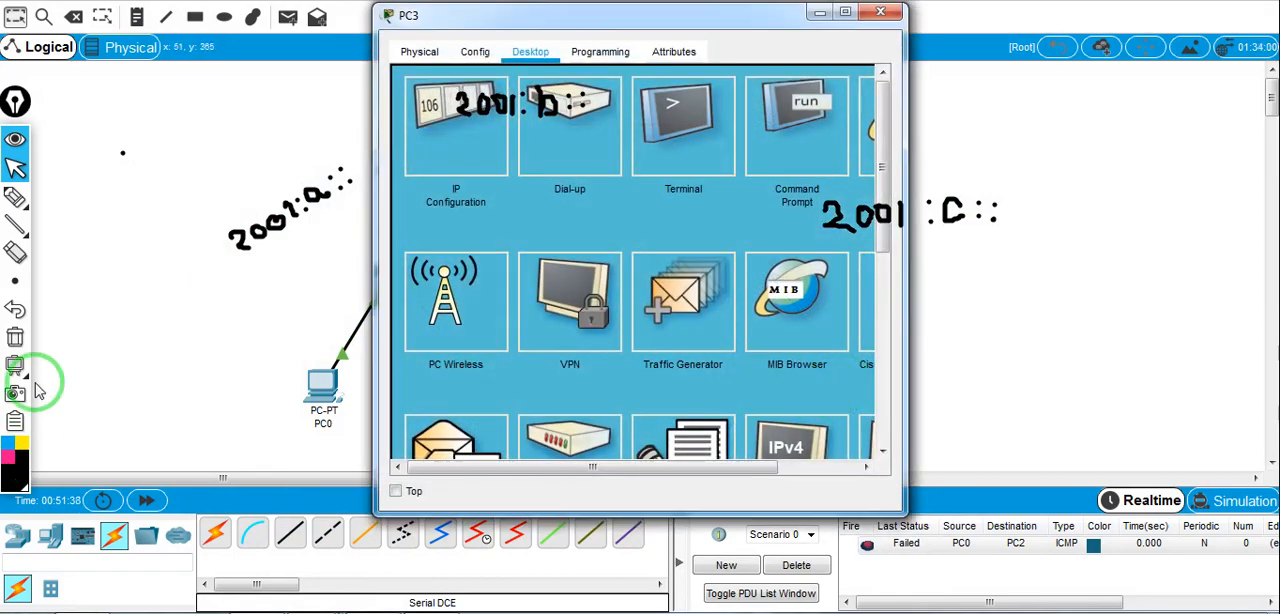
click(775, 115)
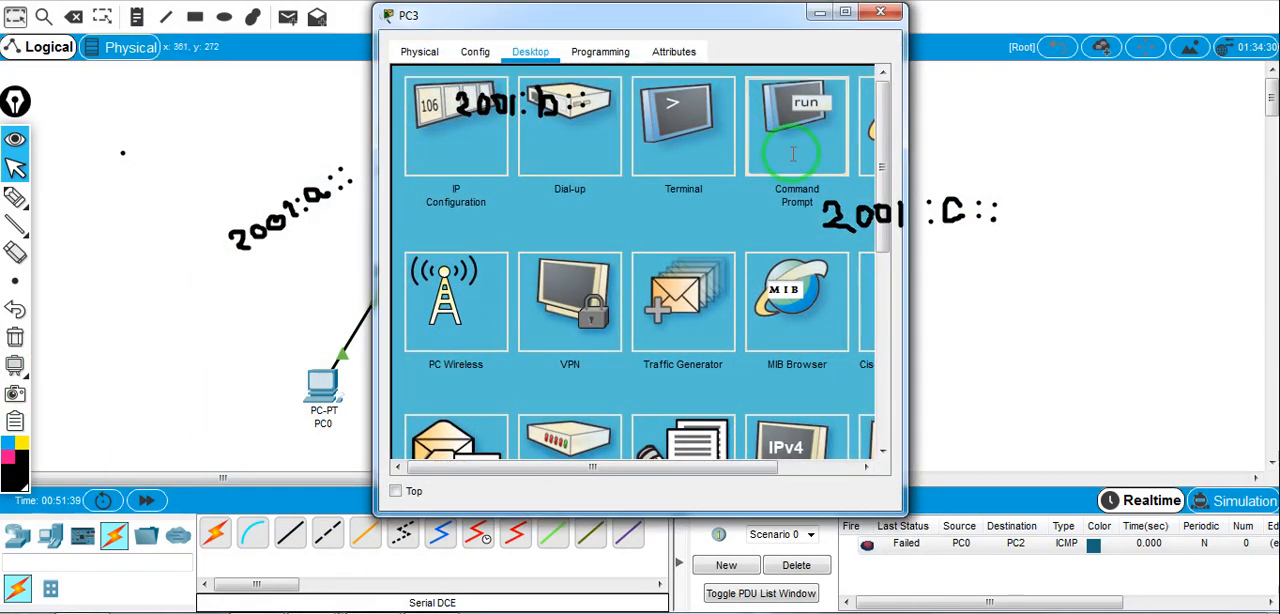
drag(763, 23, 1128, 112)
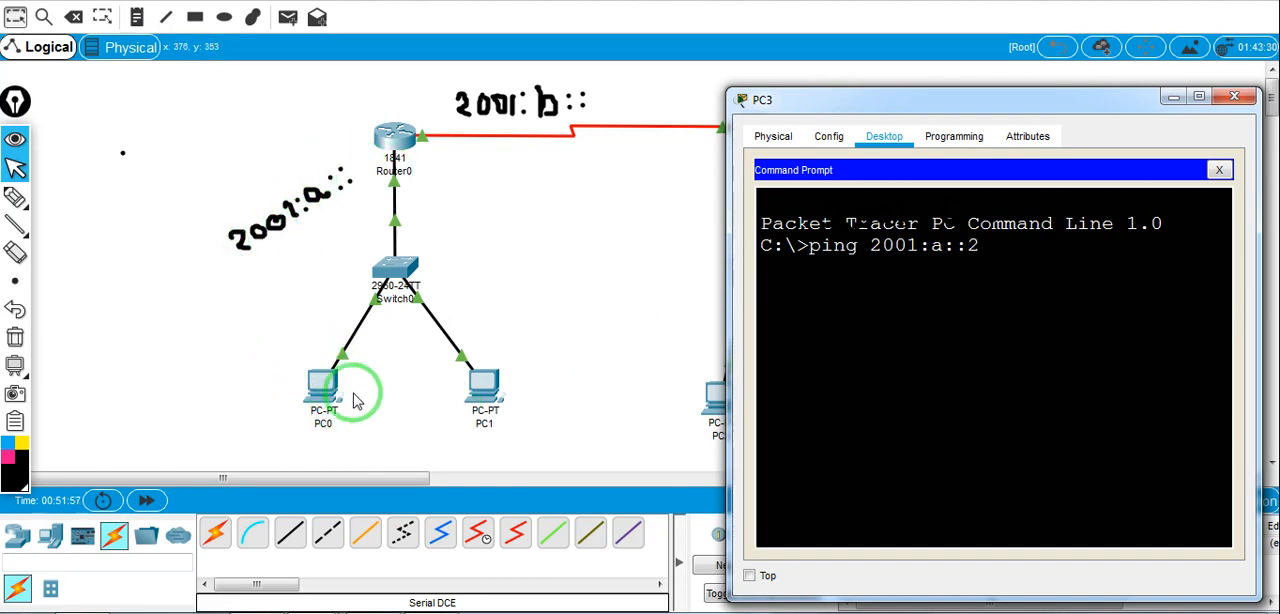
key(Return)
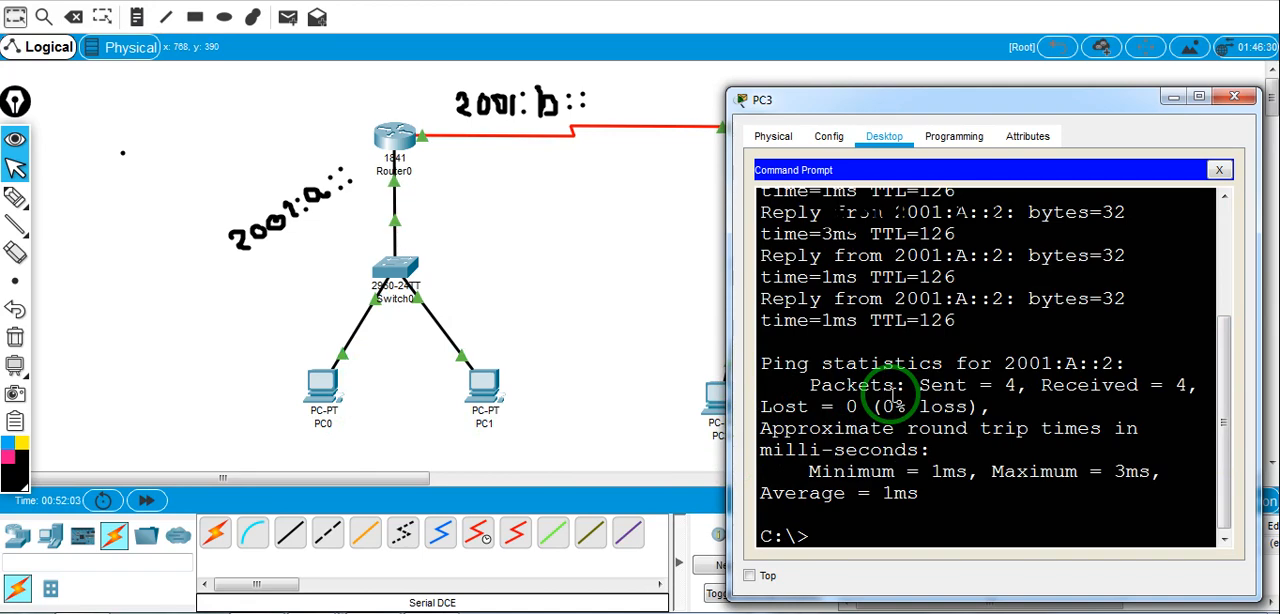
click(1234, 96)
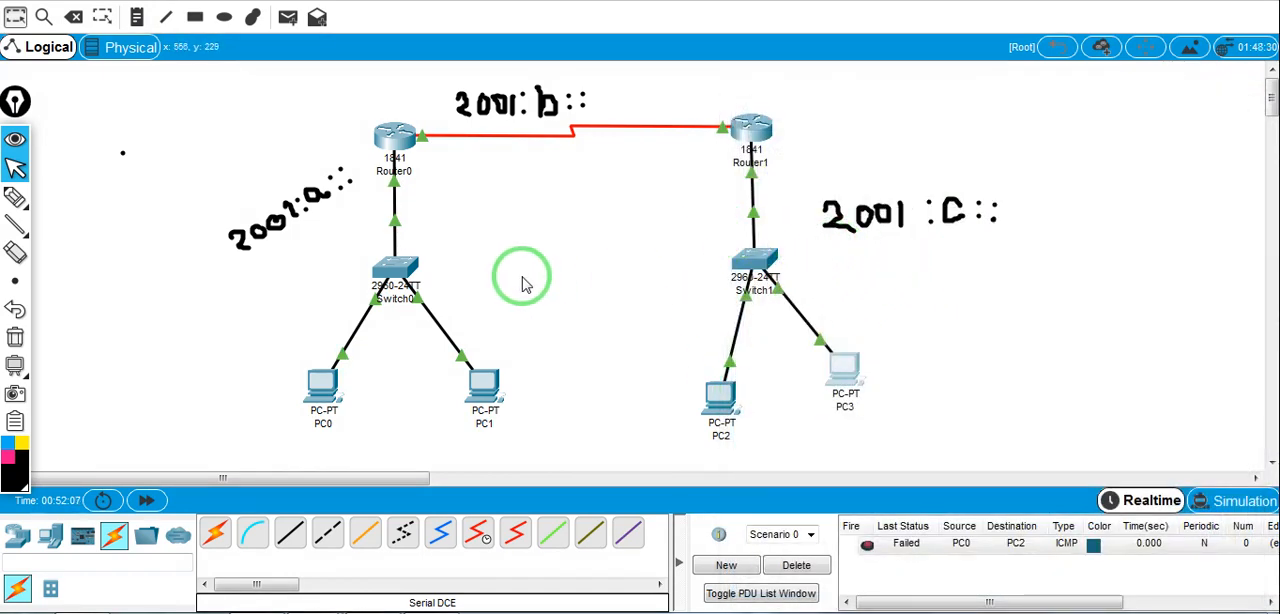